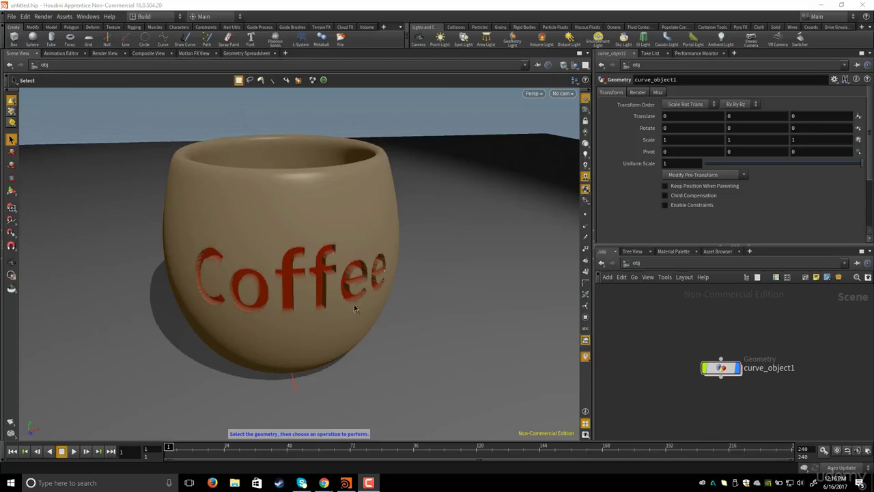
Step: Examine the node network inside curve_object1 that builds the Coffee mug, ending back at the scene level
{"action": "middle_click_drag", "start_coordinate": [677, 351], "coordinate": [671, 340]}
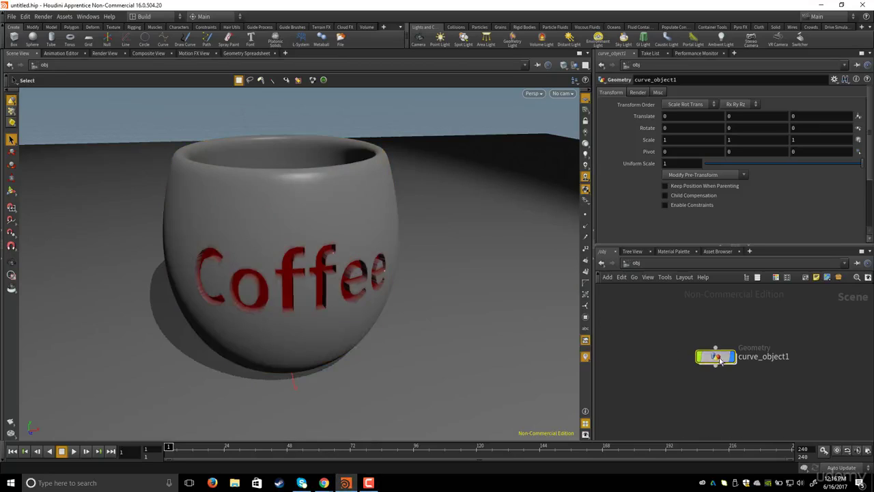
{"action": "left_click", "coordinate": [716, 361]}
{"action": "double_click", "coordinate": [715, 358]}
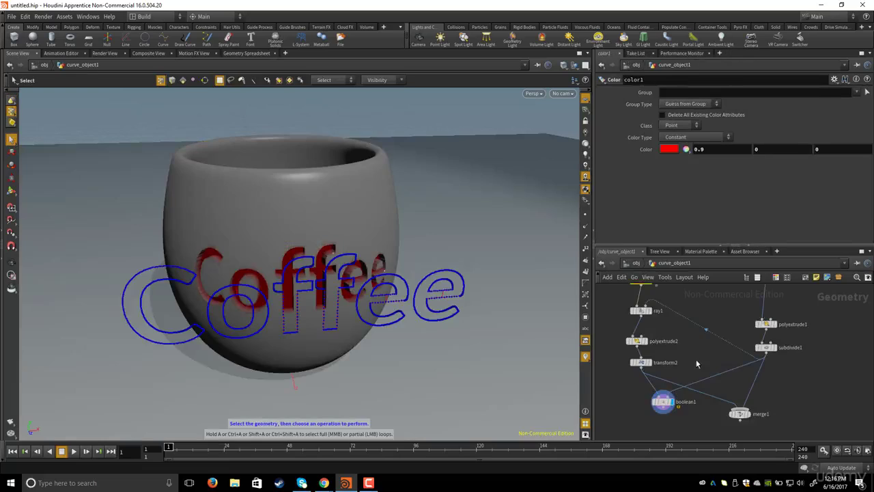
{"action": "middle_click_drag", "start_coordinate": [700, 354], "coordinate": [702, 371]}
{"action": "left_click", "coordinate": [712, 316]}
{"action": "middle_click_drag", "start_coordinate": [710, 308], "coordinate": [726, 340]}
{"action": "scroll", "coordinate": [721, 349], "scroll_direction": "down", "scroll_amount": 2}
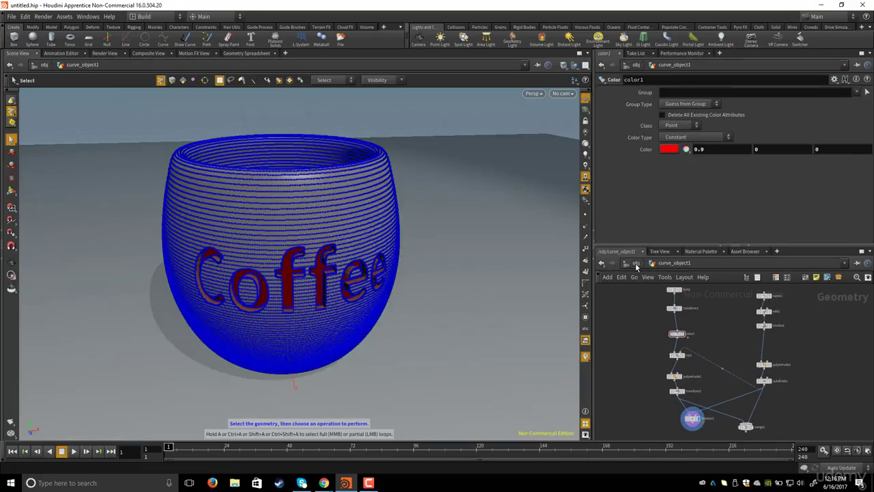
{"action": "left_click", "coordinate": [636, 264]}
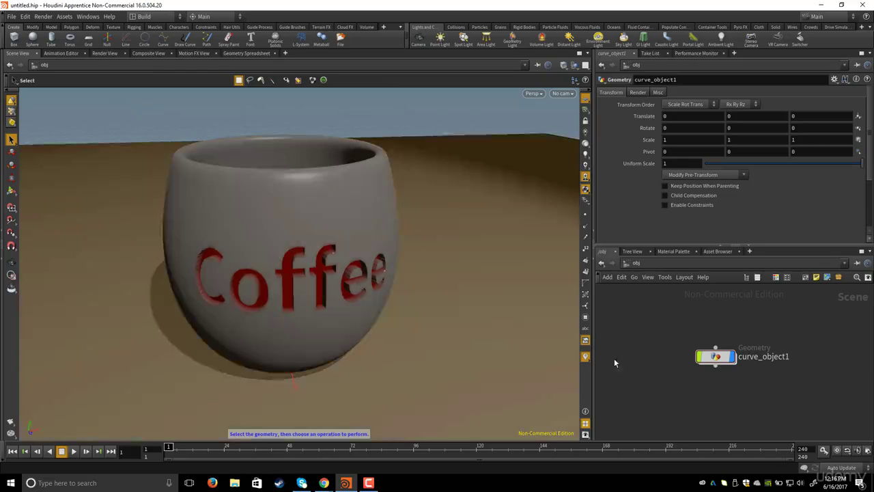
{"action": "scroll", "coordinate": [635, 338], "scroll_direction": "up", "scroll_amount": 2}
{"action": "mouse_move", "coordinate": [660, 338]}
{"action": "middle_mouse_down"}
{"action": "mouse_move", "coordinate": [646, 339]}
{"action": "mouse_move", "coordinate": [665, 342]}
{"action": "middle_mouse_up"}
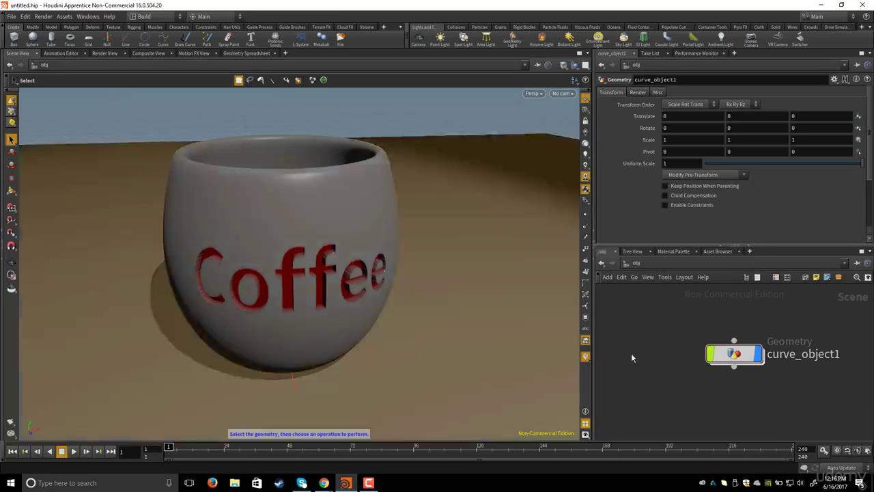
{"action": "middle_click_drag", "start_coordinate": [651, 355], "coordinate": [632, 361]}
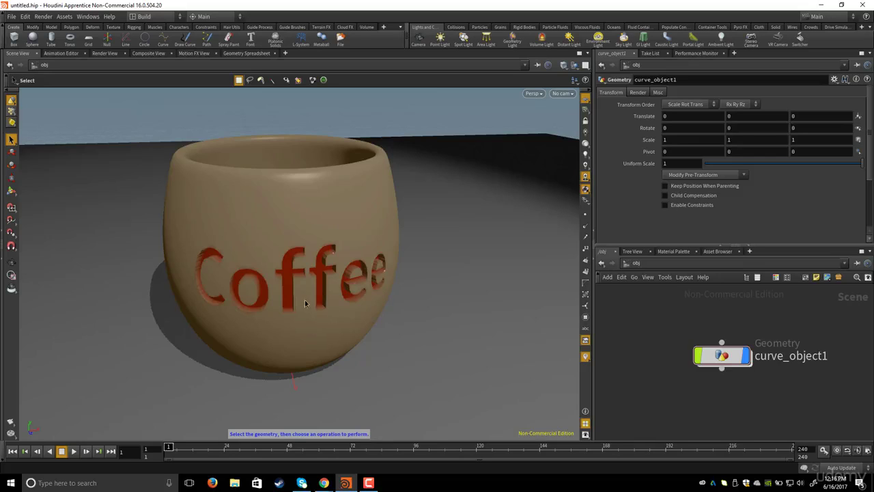
Step: Change the text of the font1 node inside curve_object1 to "Tea" and return to the scene level
{"action": "double_click", "coordinate": [722, 355]}
{"action": "middle_click_drag", "start_coordinate": [719, 337], "coordinate": [728, 373]}
{"action": "left_click", "coordinate": [713, 345]}
{"action": "scroll", "coordinate": [716, 359], "scroll_direction": "up", "scroll_amount": 3}
{"action": "left_click_drag", "start_coordinate": [715, 318], "coordinate": [640, 345]}
{"action": "left_click_drag", "start_coordinate": [686, 115], "coordinate": [662, 116]}
{"action": "type", "text": "Tea"}
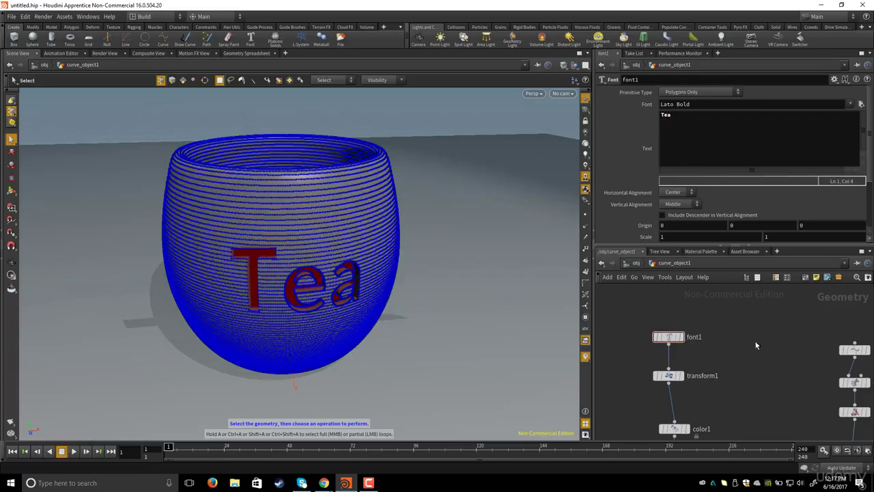
{"action": "middle_click_drag", "start_coordinate": [755, 346], "coordinate": [740, 311]}
{"action": "scroll", "coordinate": [739, 314], "scroll_direction": "down", "scroll_amount": 4}
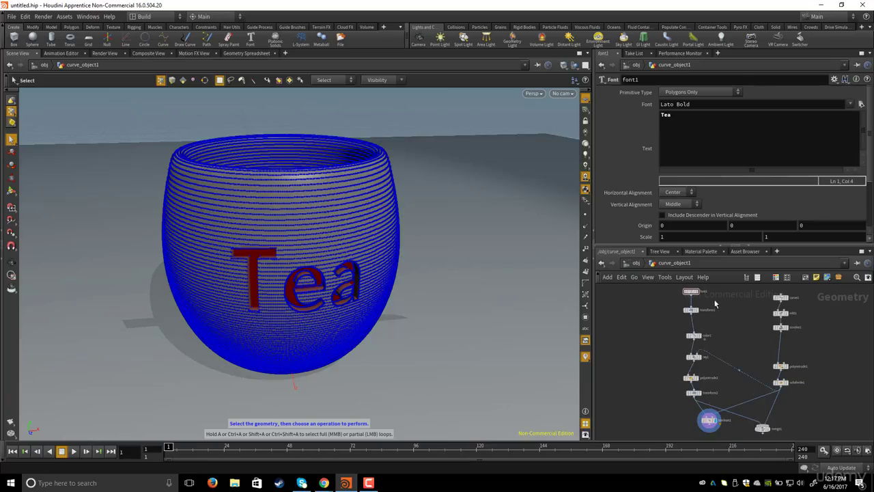
{"action": "left_click", "coordinate": [635, 263]}
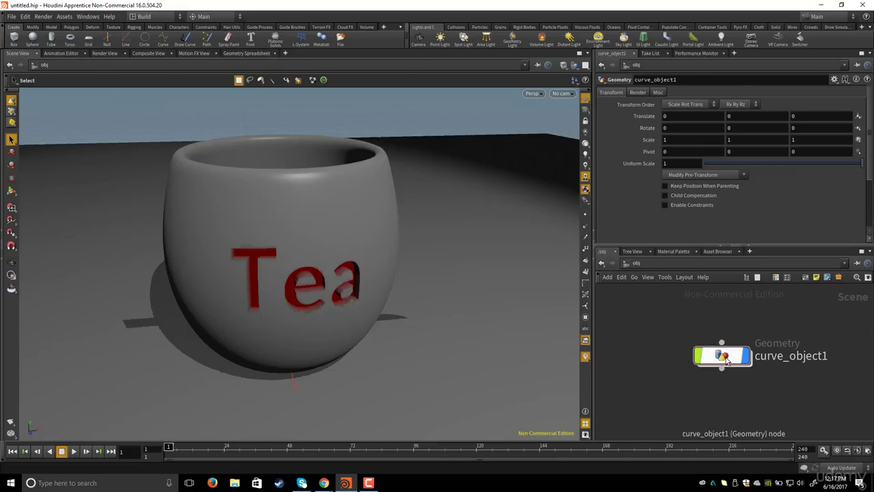
Step: Examine curve_object1's node network once more and return to the scene level
{"action": "double_click", "coordinate": [718, 355]}
{"action": "middle_click_drag", "start_coordinate": [735, 337], "coordinate": [724, 340]}
{"action": "mouse_move", "coordinate": [645, 344]}
{"action": "middle_mouse_down"}
{"action": "mouse_move", "coordinate": [651, 332]}
{"action": "mouse_move", "coordinate": [639, 348]}
{"action": "mouse_move", "coordinate": [638, 334]}
{"action": "middle_mouse_up"}
{"action": "scroll", "coordinate": [651, 332], "scroll_direction": "down", "scroll_amount": 2}
{"action": "scroll", "coordinate": [639, 348], "scroll_direction": "up", "scroll_amount": 2}
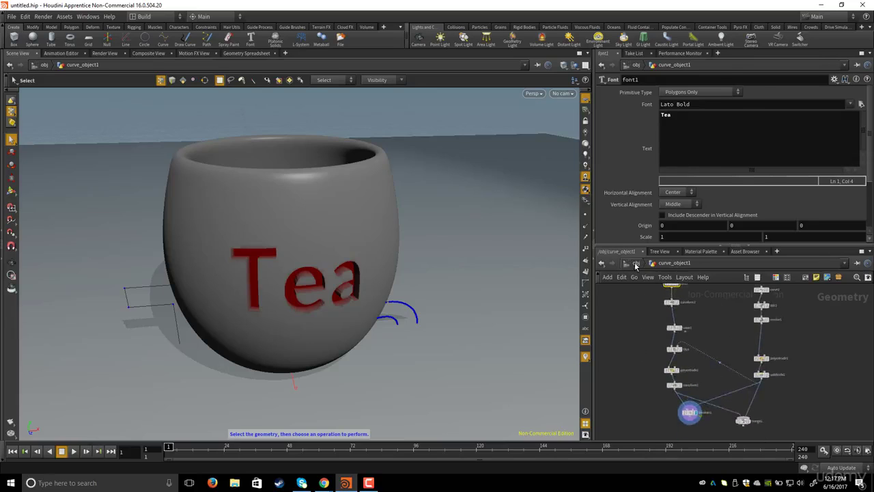
{"action": "left_click", "coordinate": [635, 263]}
Step: Delete the mug's geometry object, curve_object1, and bring the remaining scene nodes into view
{"action": "left_click", "coordinate": [649, 397]}
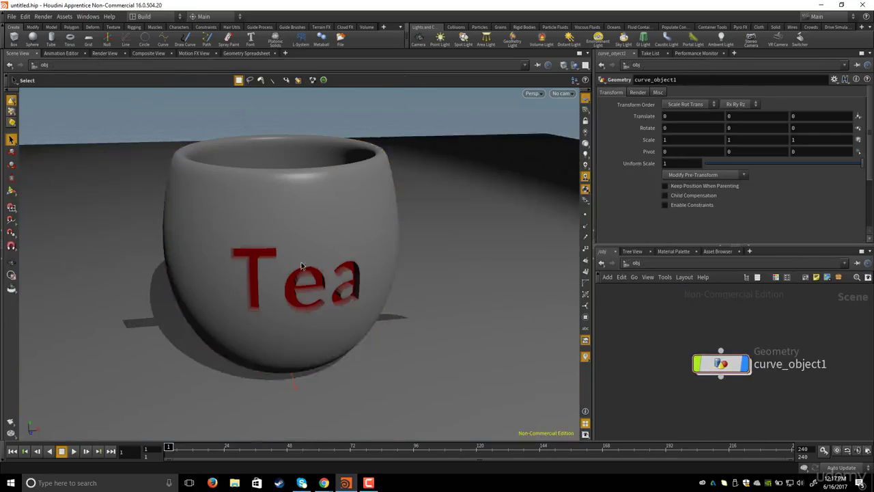
{"action": "left_click_drag", "start_coordinate": [669, 369], "coordinate": [769, 405]}
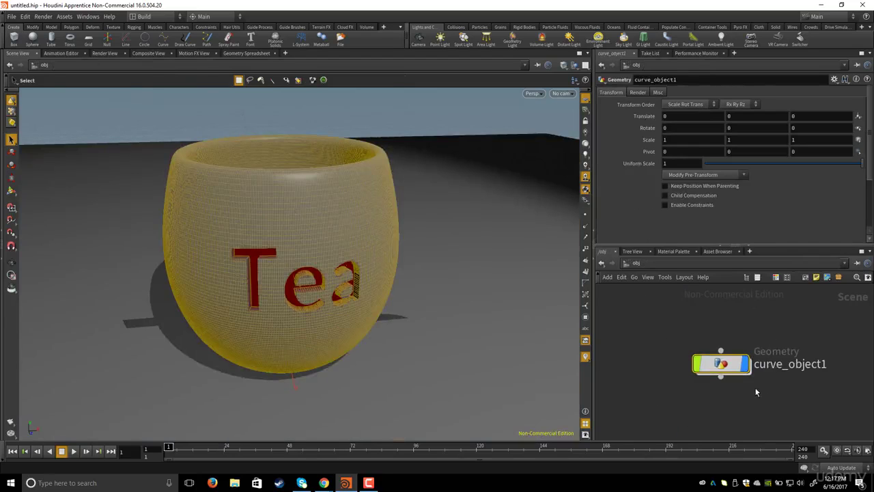
{"action": "key", "text": "Delete"}
{"action": "key", "text": "h"}
{"action": "middle_click_drag", "start_coordinate": [688, 342], "coordinate": [711, 332]}
{"action": "key", "text": "h"}
{"action": "scroll", "coordinate": [710, 333], "scroll_direction": "down", "scroll_amount": 3}
{"action": "middle_click_drag", "start_coordinate": [657, 373], "coordinate": [720, 347]}
{"action": "key", "text": "h"}
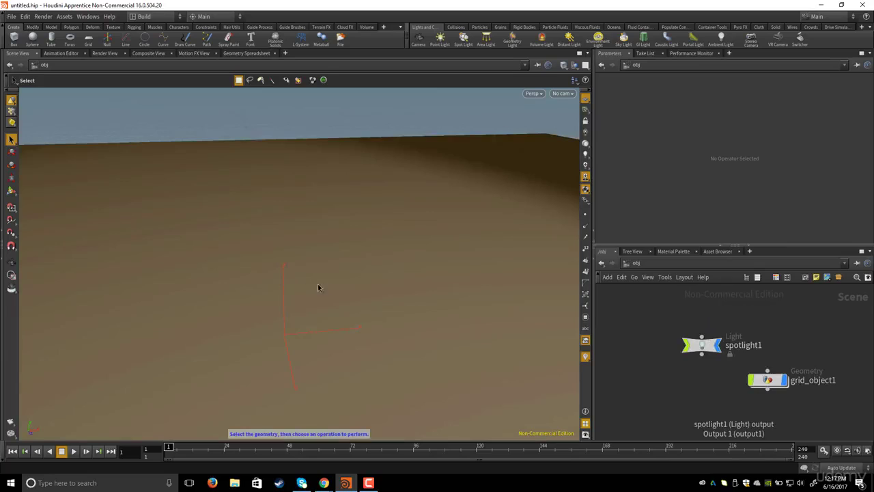
Step: Examine the spotlight and the ground grid object in the scene
{"action": "key", "text": "Escape"}
{"action": "key", "text": "s"}
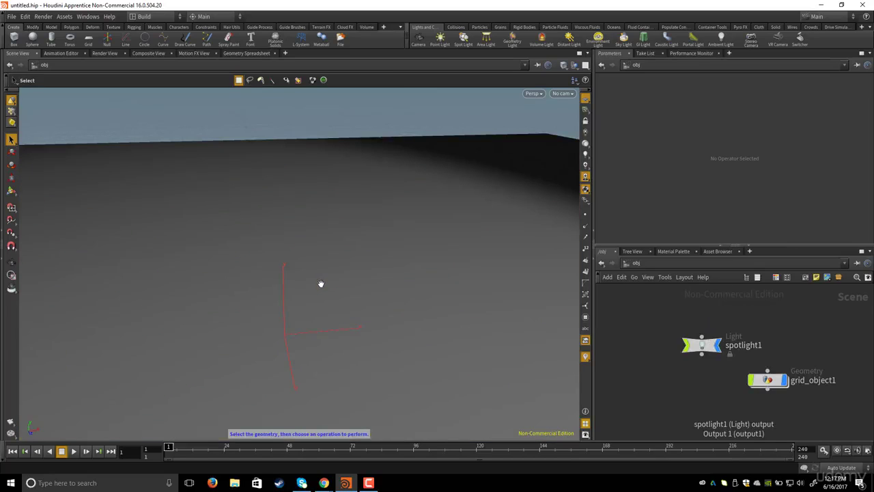
{"action": "key", "text": "h"}
{"action": "left_click_drag", "start_coordinate": [364, 250], "coordinate": [335, 269], "text": "alt"}
{"action": "key", "text": "s"}
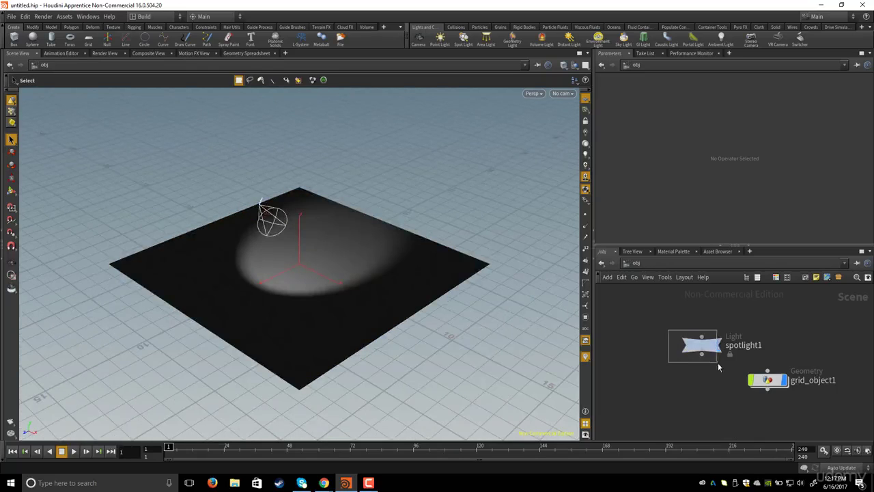
{"action": "left_click", "coordinate": [702, 345]}
{"action": "key", "text": "Escape"}
{"action": "key", "text": "g"}
{"action": "key", "text": "Escape"}
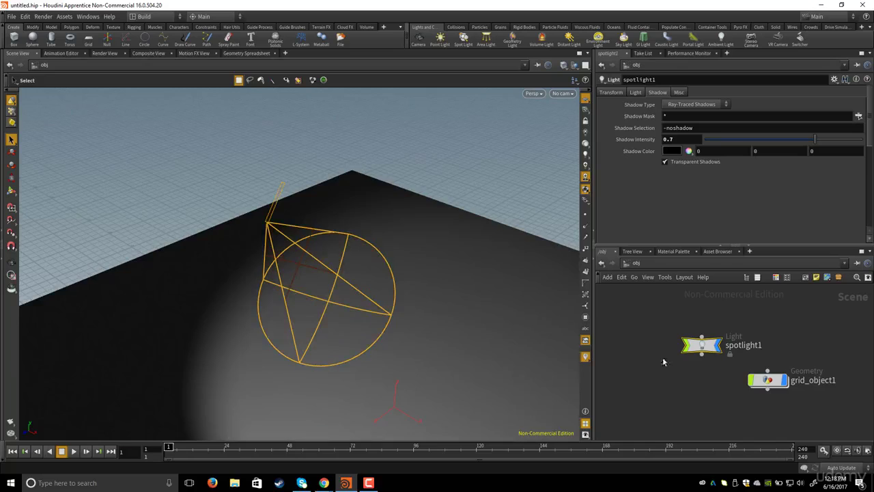
{"action": "left_click", "coordinate": [766, 380]}
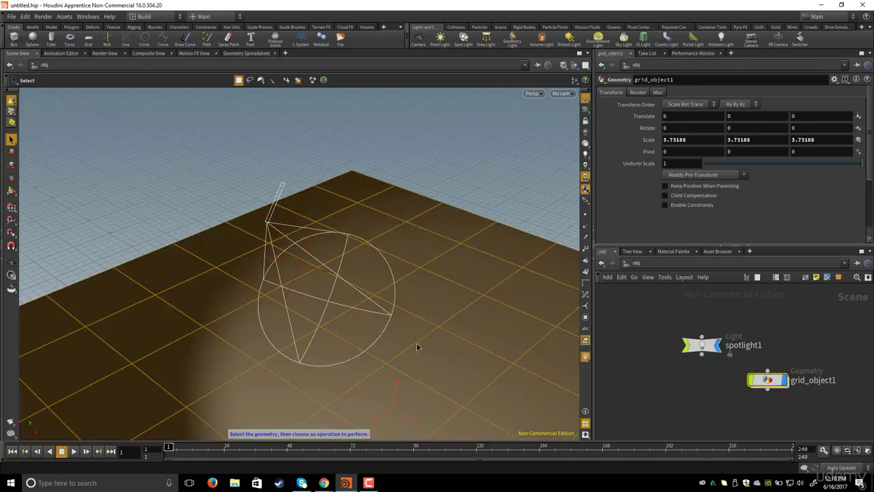
{"action": "key", "text": "Escape"}
{"action": "key", "text": "h"}
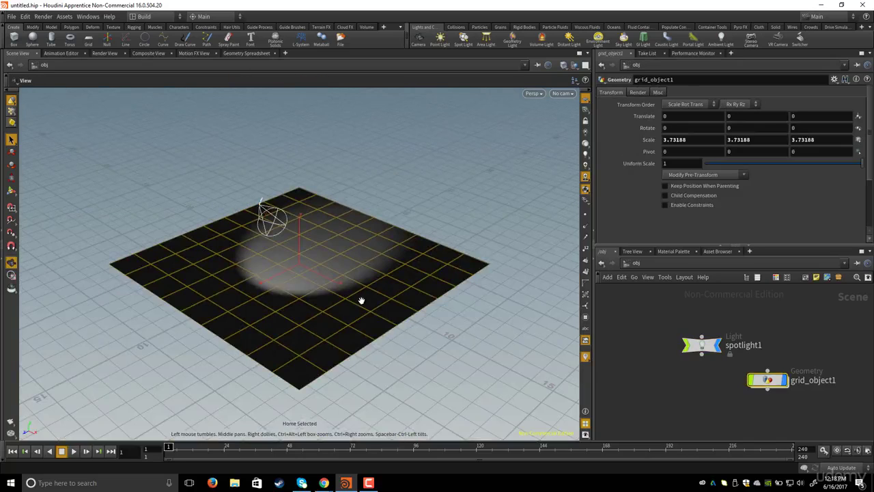
{"action": "key", "text": "s"}
{"action": "right_click_drag", "start_coordinate": [334, 273], "coordinate": [560, 312], "text": "alt"}
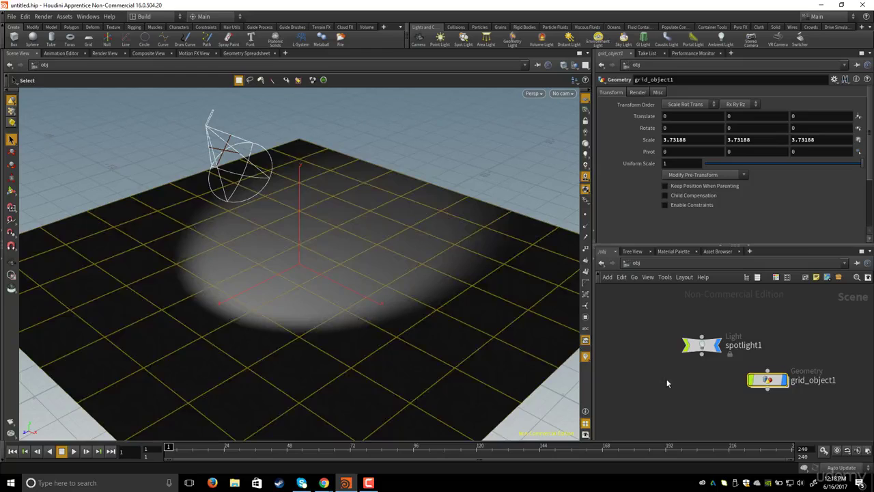
Step: Delete the spotlight1 and grid_object1 nodes to empty the scene
{"action": "left_click", "coordinate": [654, 386]}
{"action": "middle_click_drag", "start_coordinate": [654, 387], "coordinate": [660, 377]}
{"action": "left_click_drag", "start_coordinate": [654, 314], "coordinate": [810, 410]}
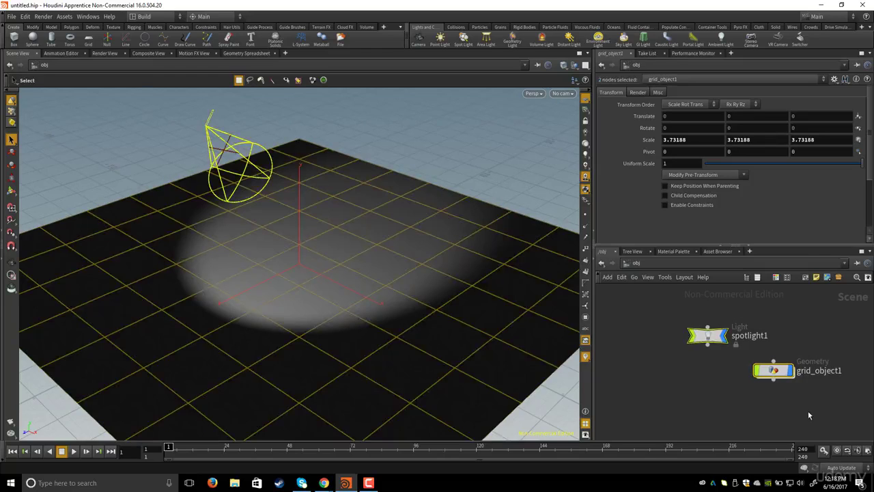
{"action": "key", "text": "Delete"}
{"action": "key", "text": "Escape"}
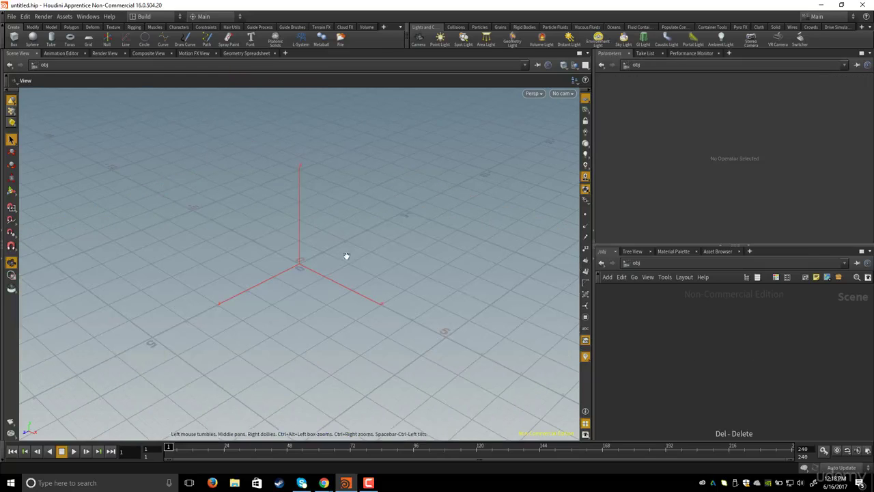
Step: Create a new curve object with the Curve tool and enter its geometry network
{"action": "left_click_drag", "start_coordinate": [360, 245], "coordinate": [335, 228]}
{"action": "key", "text": "s"}
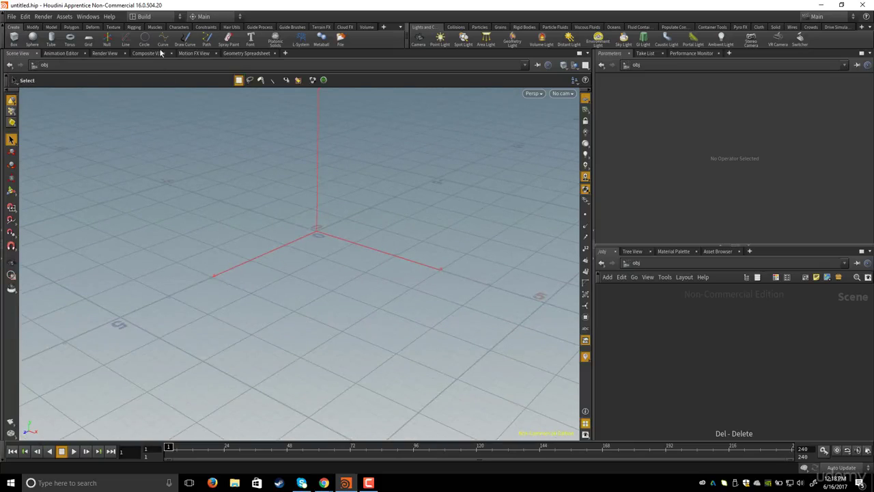
{"action": "left_click", "coordinate": [163, 40]}
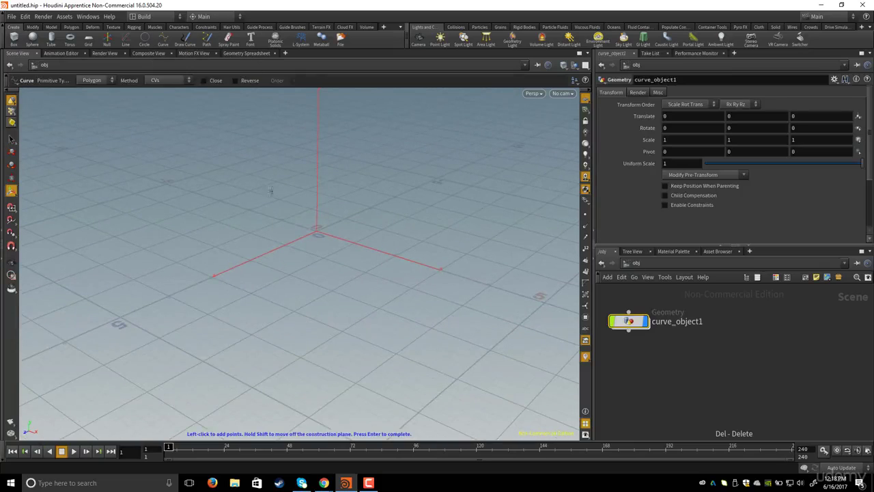
{"action": "left_click_drag", "start_coordinate": [270, 205], "coordinate": [271, 209], "text": "alt"}
{"action": "scroll", "coordinate": [271, 208], "scroll_direction": "up", "scroll_amount": 2}
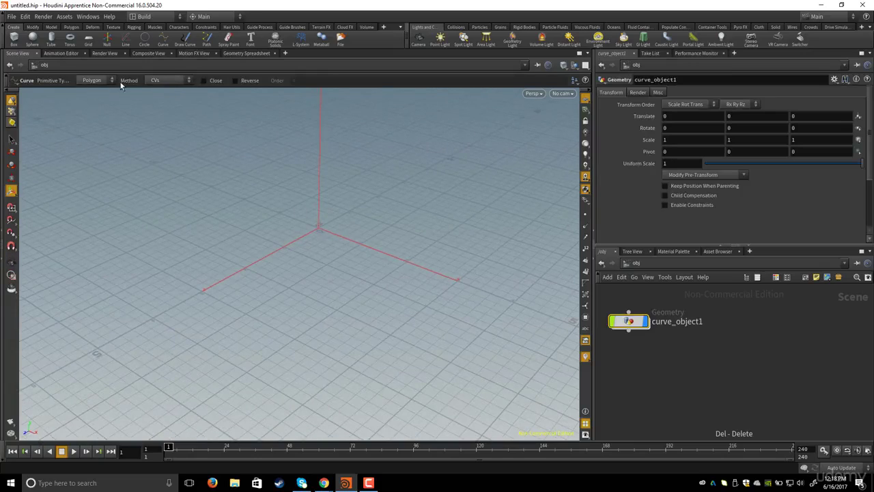
{"action": "left_click_drag", "start_coordinate": [628, 320], "coordinate": [663, 331]}
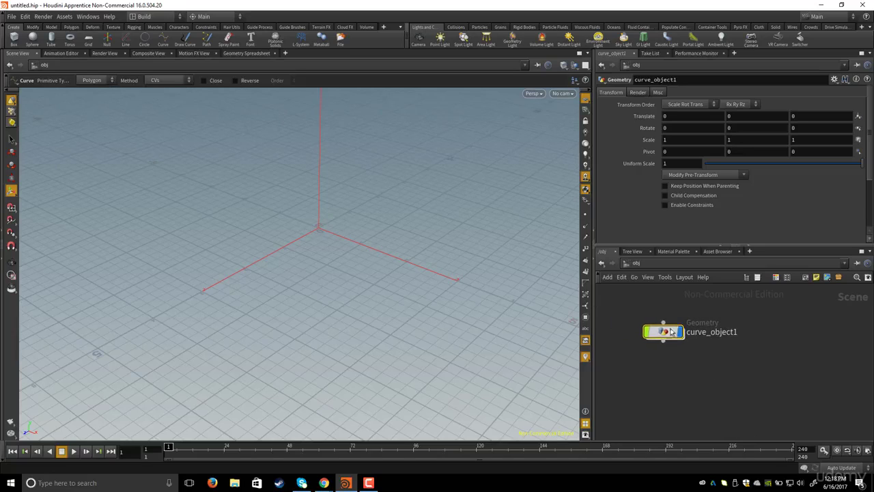
{"action": "double_click", "coordinate": [663, 333]}
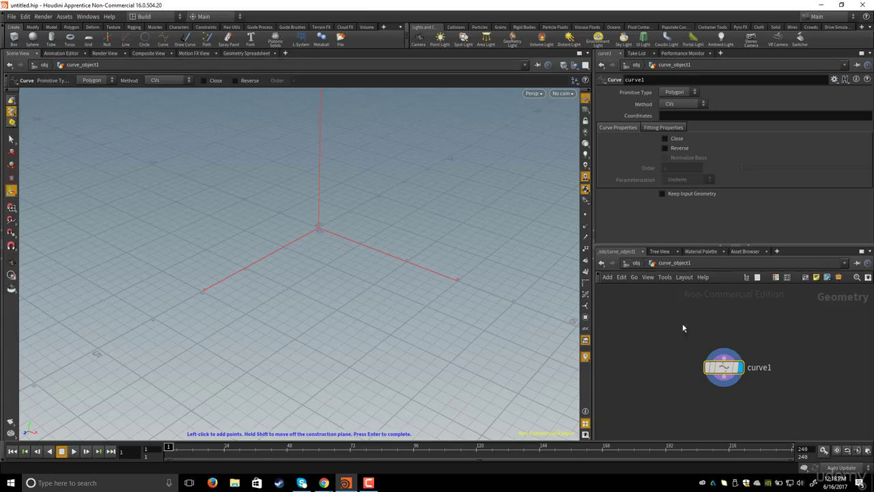
Step: Set the primitive type of the curve1 node to NURBS
{"action": "left_click", "coordinate": [676, 94]}
{"action": "left_click", "coordinate": [671, 111]}
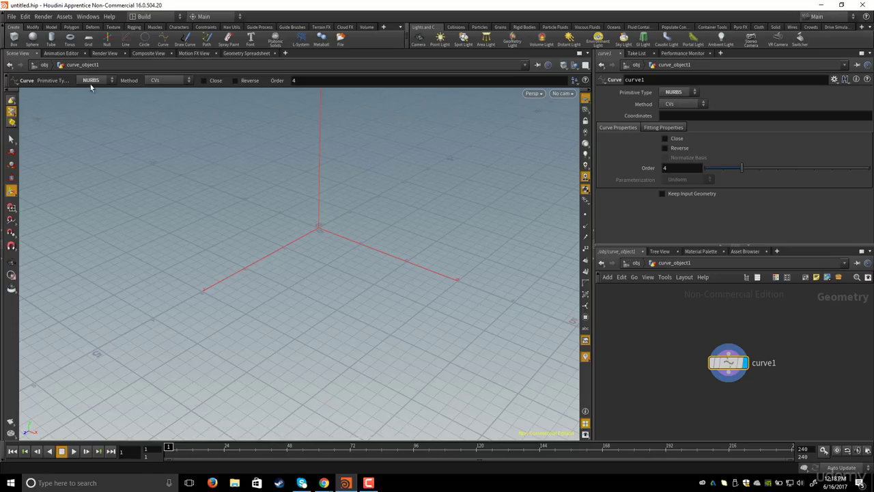
{"action": "left_click_drag", "start_coordinate": [376, 226], "coordinate": [387, 212], "text": "alt"}
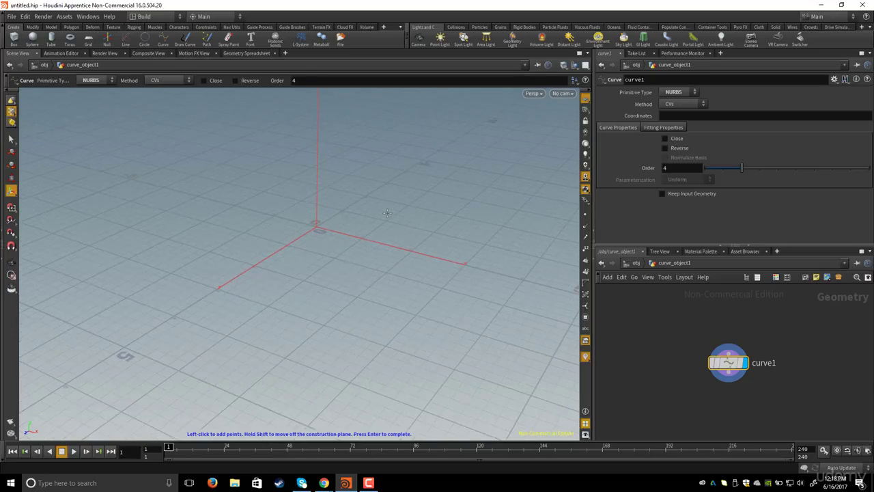
Step: Show the four-view layout and maximize the Front view for drawing the curve
{"action": "key", "text": "Escape"}
{"action": "key", "text": "Return"}
{"action": "key", "text": "space+b"}
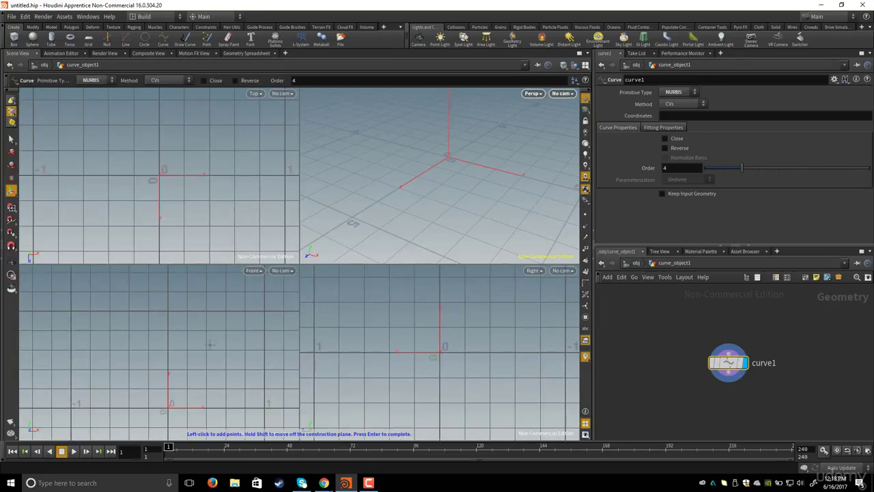
{"action": "key", "text": "Escape"}
{"action": "key", "text": "space+b"}
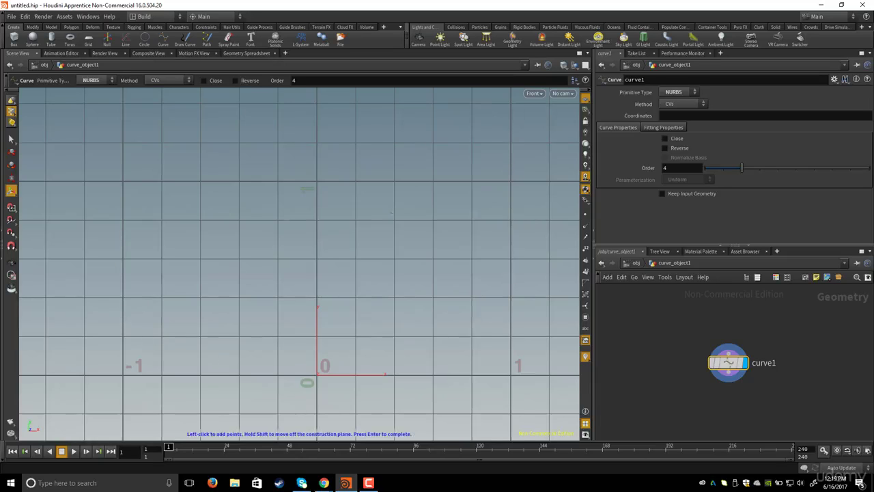
Step: Place the profile curve's first three CVs at about (-0.61, 1.0), (-0.65, 0.5) and (-0.44, 0.09) in the Front view
{"action": "key", "text": "space"}
{"action": "scroll", "coordinate": [375, 212], "scroll_direction": "down", "scroll_amount": 1}
{"action": "middle_click_drag", "start_coordinate": [375, 212], "coordinate": [349, 316]}
{"action": "scroll", "coordinate": [388, 204], "scroll_direction": "up", "scroll_amount": 1}
{"action": "scroll", "coordinate": [309, 301], "scroll_direction": "up", "scroll_amount": 1}
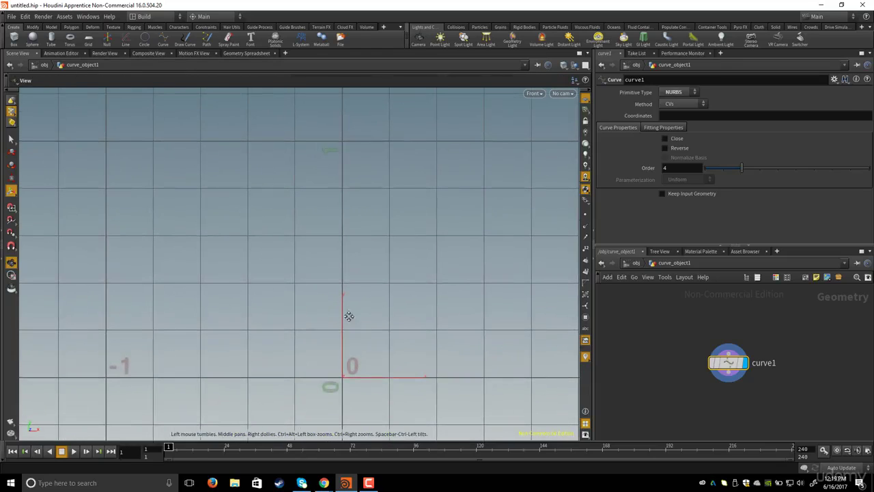
{"action": "scroll", "coordinate": [306, 305], "scroll_direction": "up", "scroll_amount": 1}
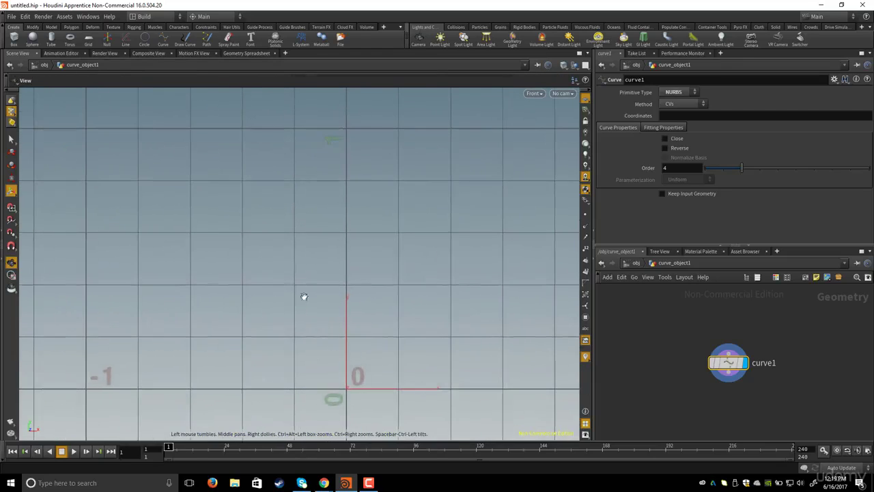
{"action": "middle_click_drag", "start_coordinate": [198, 137], "coordinate": [226, 139]}
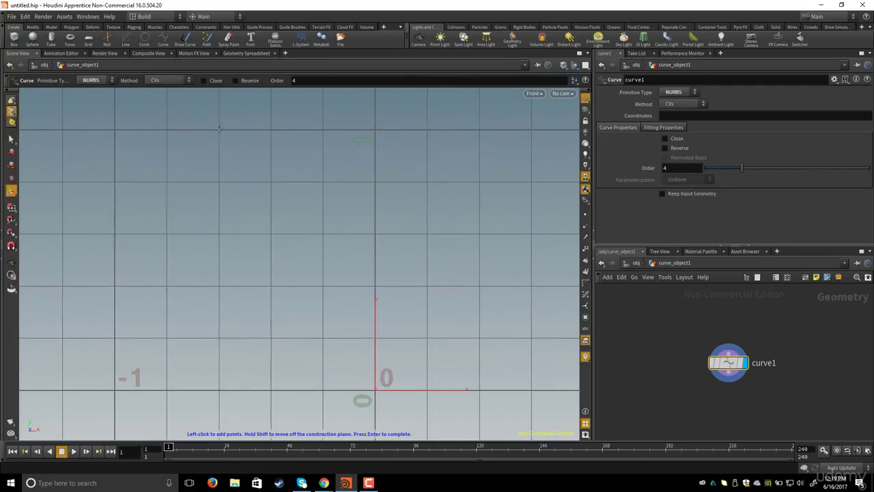
{"action": "left_click", "coordinate": [217, 129]}
{"action": "middle_click_drag", "start_coordinate": [191, 273], "coordinate": [207, 245]}
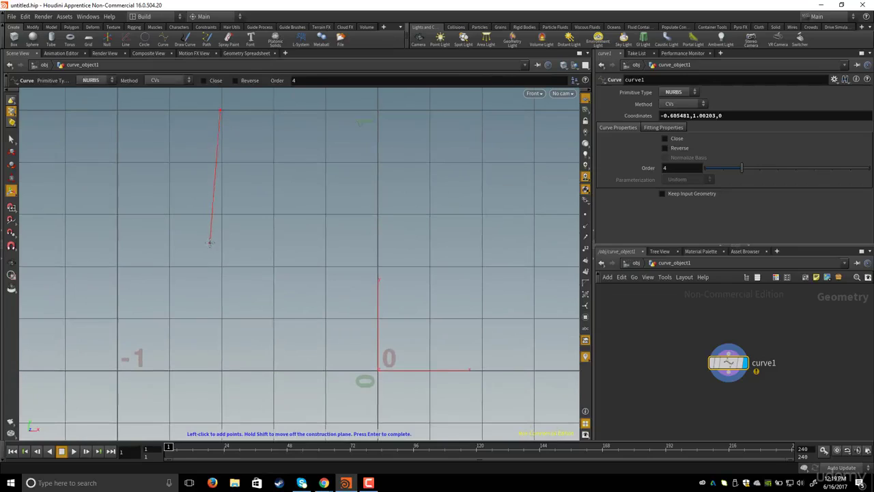
{"action": "left_click", "coordinate": [208, 240]}
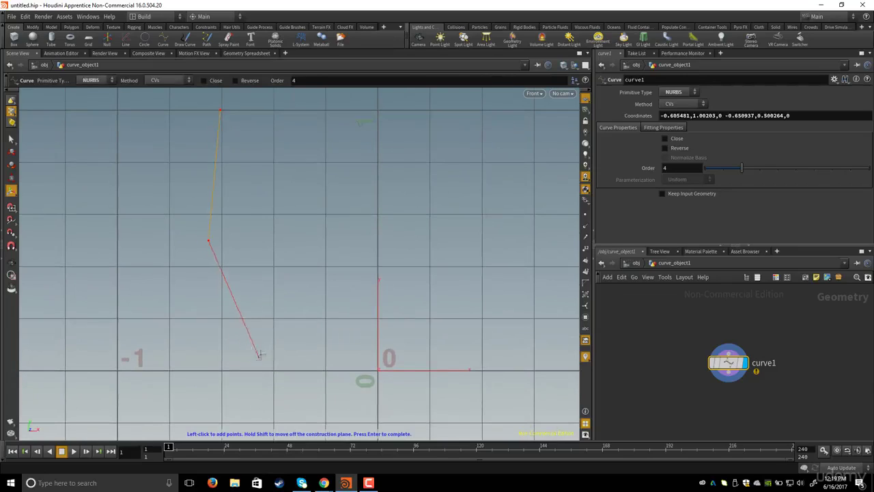
{"action": "left_click", "coordinate": [265, 347]}
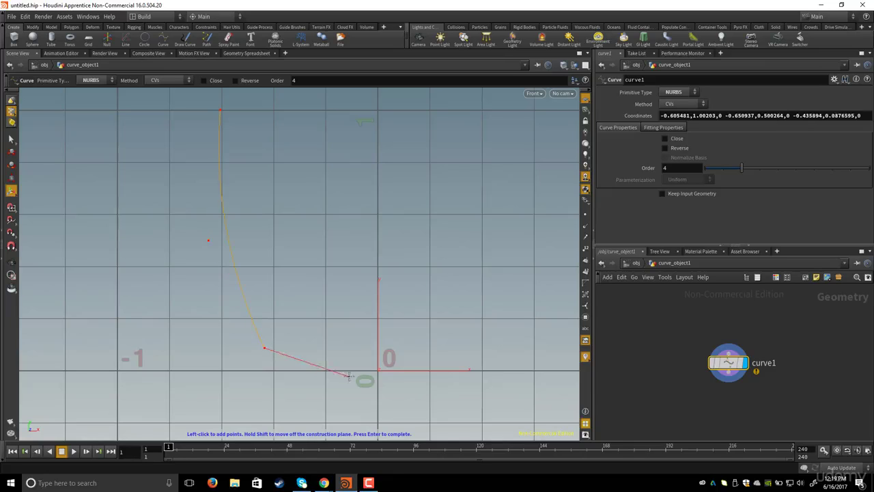
Step: Turn on grid snapping and place the profile curve's fourth CV exactly at the origin
{"action": "key", "text": "Return"}
{"action": "middle_click_drag", "start_coordinate": [343, 327], "coordinate": [344, 307]}
{"action": "mouse_move", "coordinate": [345, 307]}
{"action": "right_mouse_down"}
{"action": "mouse_move", "coordinate": [507, 355]}
{"action": "mouse_move", "coordinate": [344, 310]}
{"action": "right_mouse_up"}
{"action": "middle_click_drag", "start_coordinate": [344, 310], "coordinate": [308, 287]}
{"action": "right_click_drag", "start_coordinate": [308, 287], "coordinate": [333, 307]}
{"action": "middle_click_drag", "start_coordinate": [333, 306], "coordinate": [356, 303]}
{"action": "right_click_drag", "start_coordinate": [355, 303], "coordinate": [383, 315]}
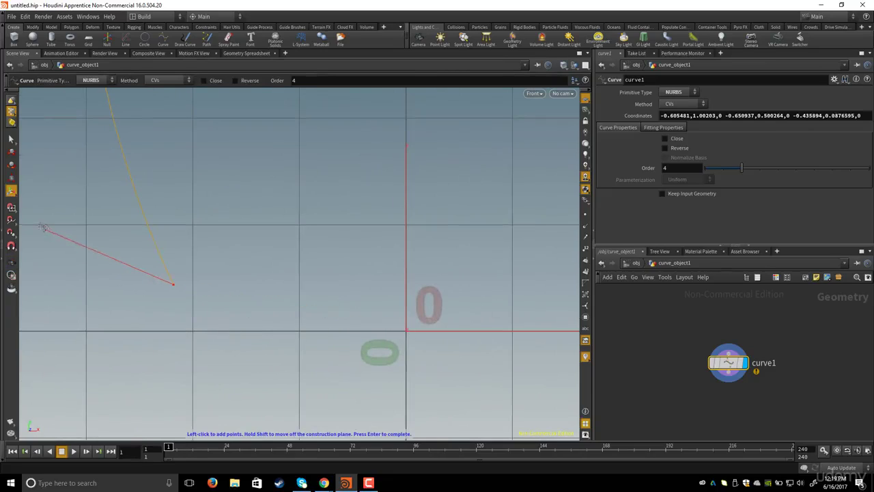
{"action": "left_click", "coordinate": [10, 208]}
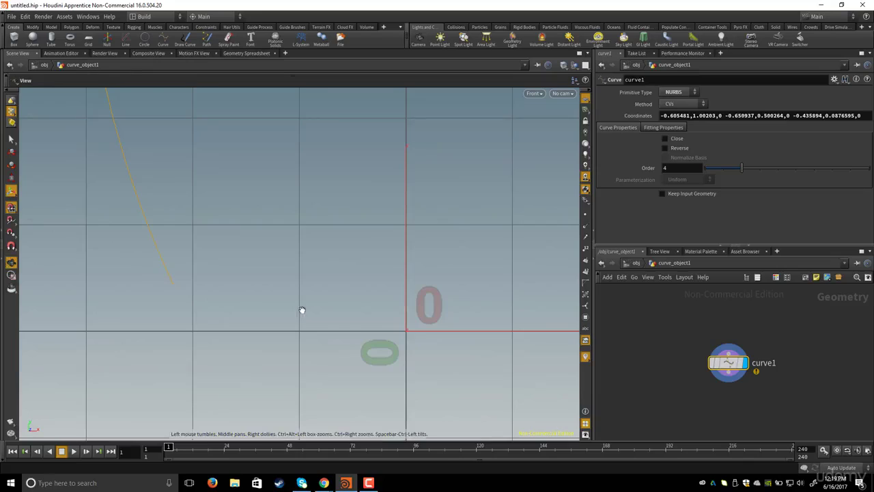
{"action": "middle_click_drag", "start_coordinate": [302, 310], "coordinate": [297, 321], "text": "alt"}
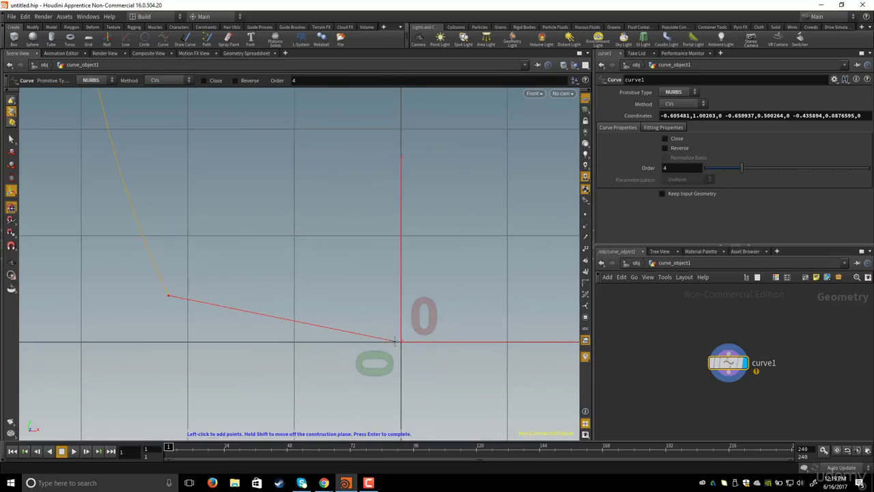
{"action": "scroll", "coordinate": [394, 339], "scroll_direction": "up", "scroll_amount": 3}
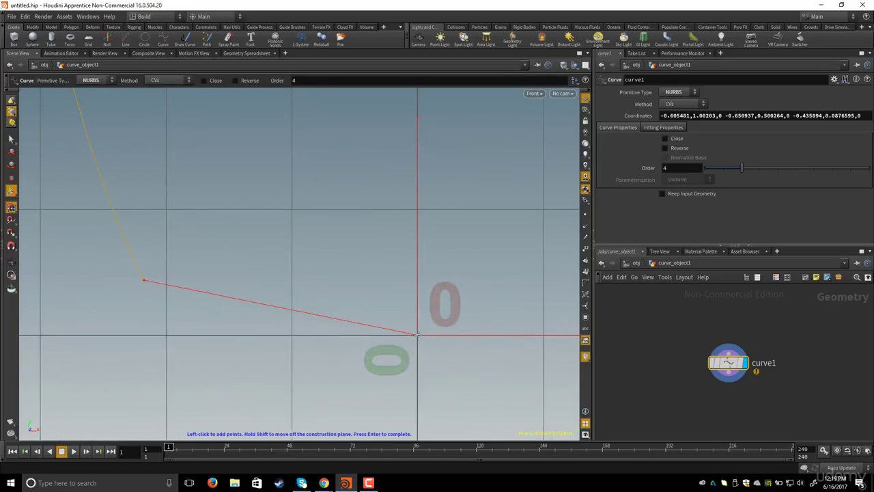
{"action": "key", "text": "Return"}
{"action": "scroll", "coordinate": [296, 277], "scroll_direction": "down", "scroll_amount": 5}
{"action": "scroll", "coordinate": [259, 297], "scroll_direction": "down", "scroll_amount": 2}
Step: Finish drawing the NURBS profile curve with its last CV at the origin
{"action": "key", "text": "Return"}
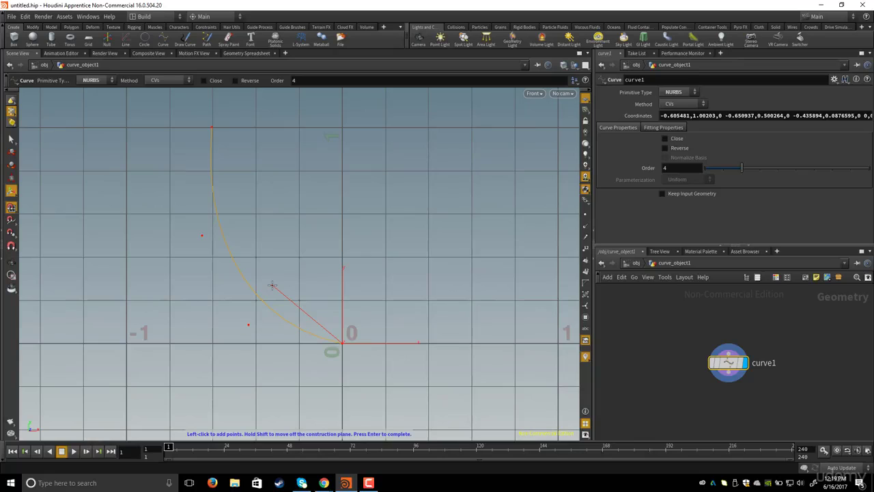
{"action": "key", "text": "Return"}
{"action": "middle_click_drag", "start_coordinate": [281, 244], "coordinate": [284, 265], "text": "alt"}
{"action": "right_click_drag", "start_coordinate": [284, 264], "coordinate": [312, 271], "text": "alt"}
{"action": "key", "text": "Return"}
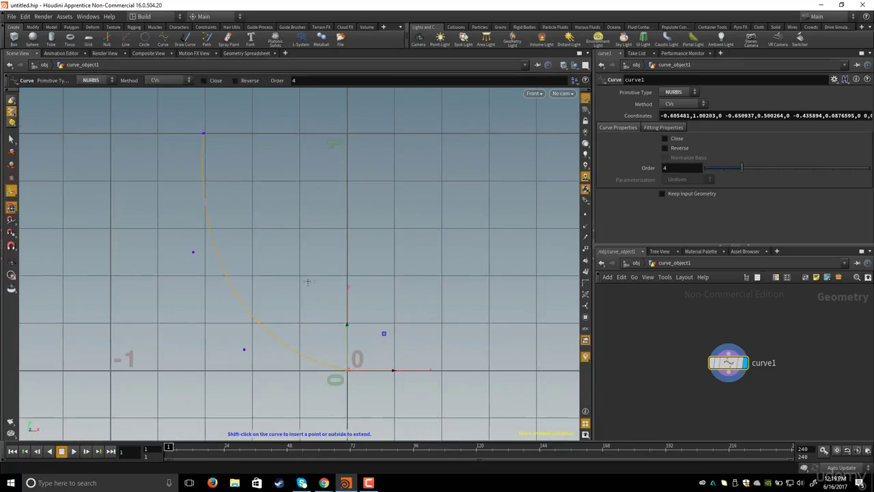
{"action": "middle_click_drag", "start_coordinate": [293, 294], "coordinate": [298, 279], "text": "alt"}
{"action": "right_click_drag", "start_coordinate": [299, 274], "coordinate": [314, 276], "text": "alt"}
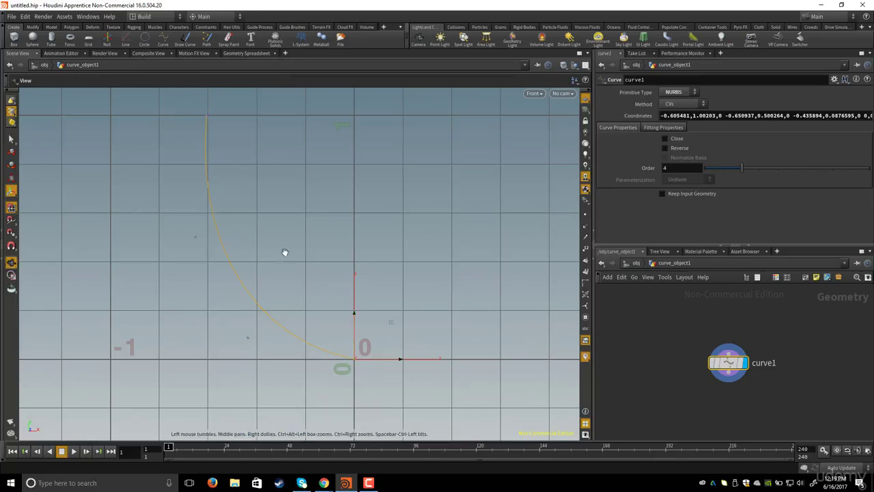
{"action": "middle_click_drag", "start_coordinate": [284, 252], "coordinate": [278, 269], "text": "alt"}
Step: Return to the object level and show the profile curve in a maximized Perspective view
{"action": "left_click", "coordinate": [636, 264]}
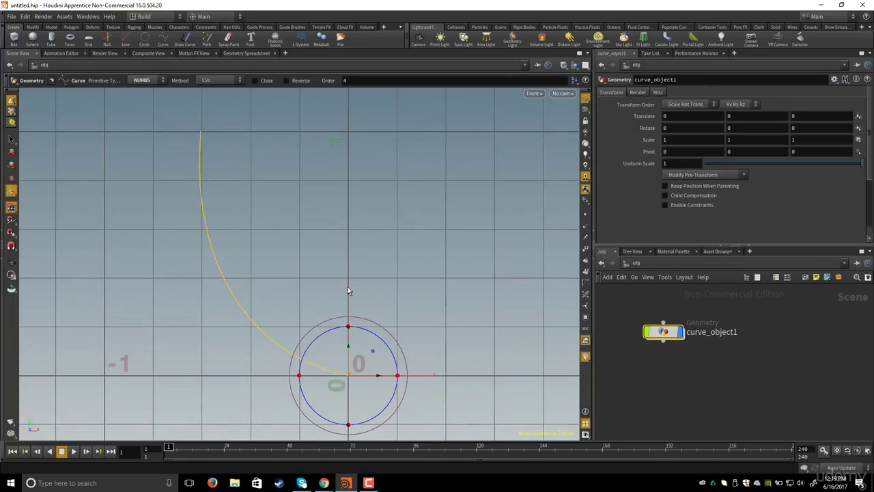
{"action": "key", "text": "Escape"}
{"action": "key", "text": "space+b"}
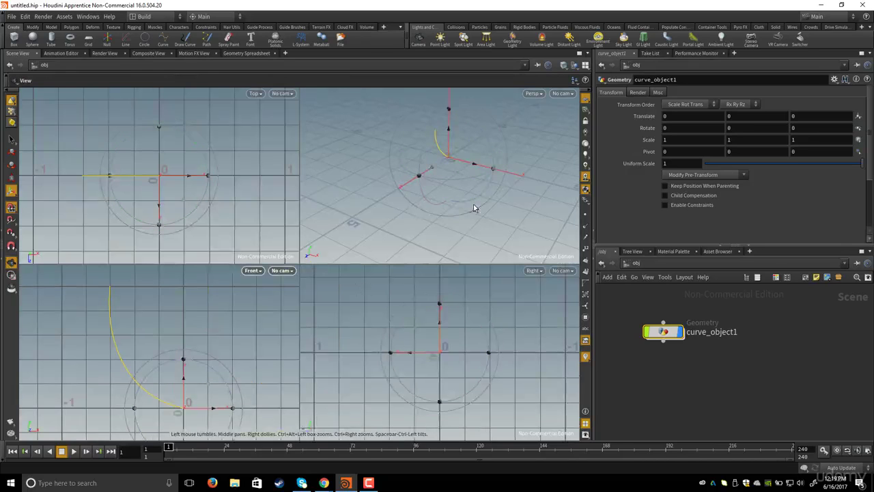
{"action": "key", "text": "space+b"}
{"action": "key", "text": "space"}
{"action": "left_click_drag", "start_coordinate": [386, 172], "coordinate": [426, 163]}
{"action": "right_click_drag", "start_coordinate": [425, 164], "coordinate": [531, 205]}
{"action": "middle_click_drag", "start_coordinate": [426, 184], "coordinate": [423, 270]}
{"action": "left_click_drag", "start_coordinate": [390, 236], "coordinate": [256, 197]}
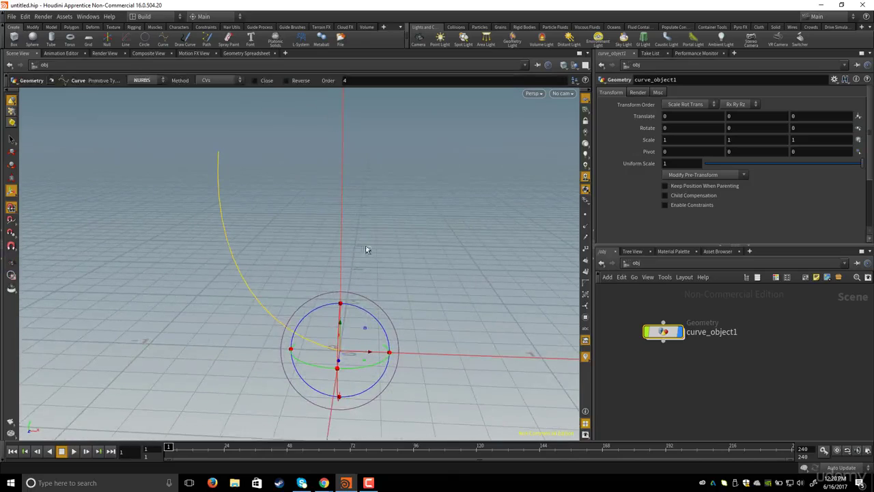
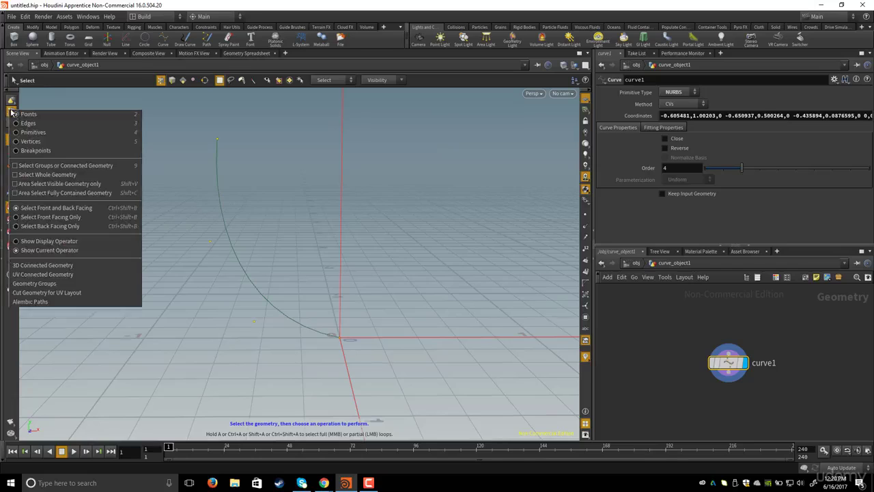
Step: Inside curve_object1, set the selection mode to Points, start the Move tool on the curve and select its second control point
{"action": "left_click", "coordinate": [9, 114]}
{"action": "left_click", "coordinate": [8, 113]}
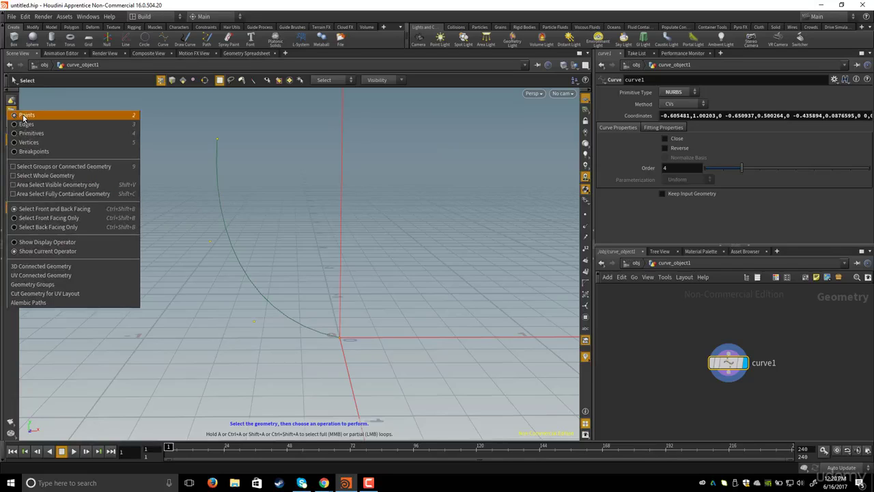
{"action": "left_click", "coordinate": [24, 116]}
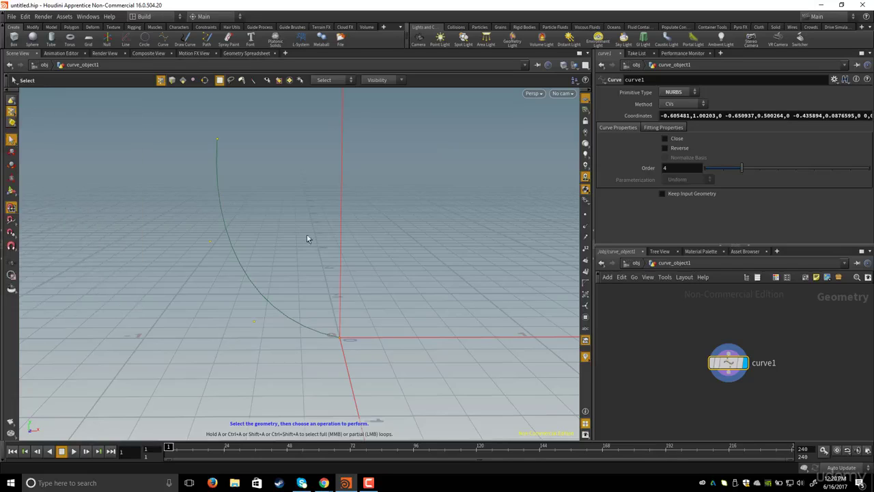
{"action": "left_click_drag", "start_coordinate": [306, 238], "coordinate": [290, 219], "text": "alt"}
{"action": "left_click", "coordinate": [12, 153]}
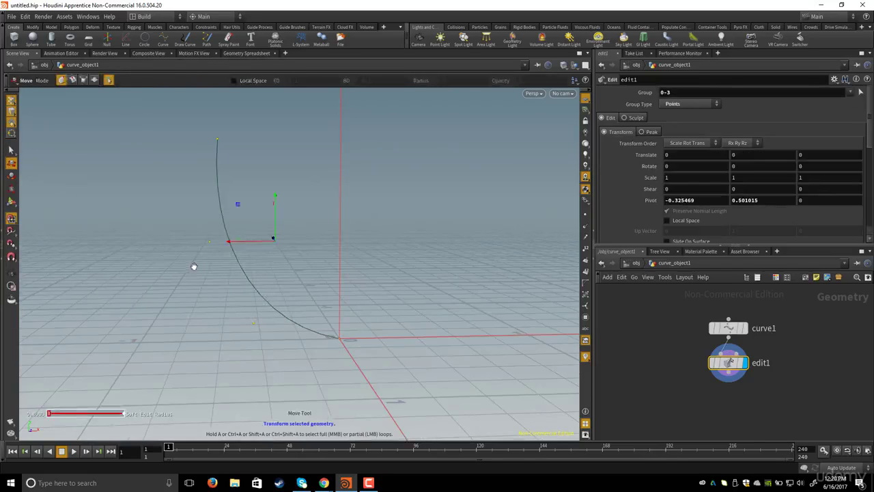
{"action": "left_click_drag", "start_coordinate": [194, 266], "coordinate": [183, 258], "text": "alt"}
{"action": "left_click", "coordinate": [209, 241]}
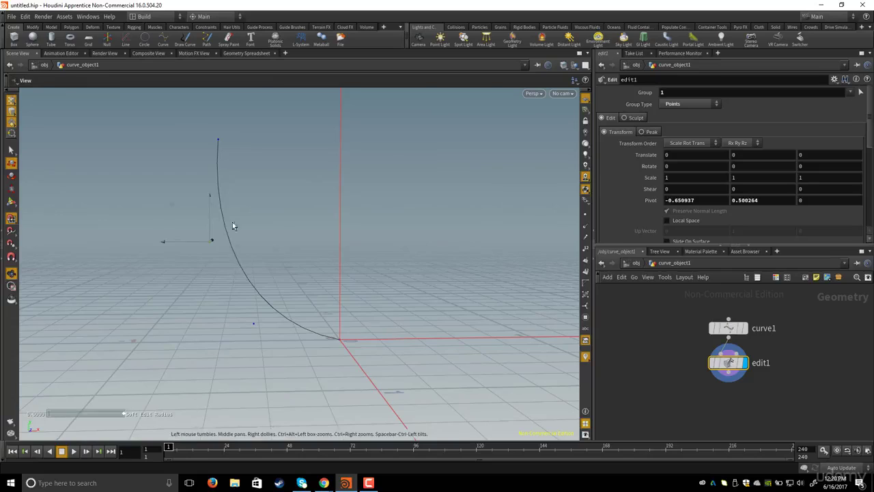
Step: With grid snapping off, move the second control point about -0.029 in X and -0.058 in Y
{"action": "left_click_drag", "start_coordinate": [211, 196], "coordinate": [207, 225]}
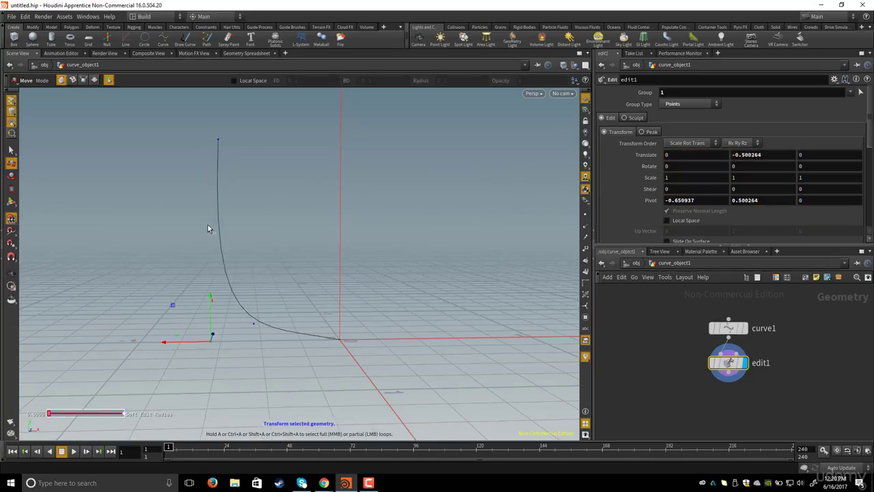
{"action": "key", "text": "ctrl+z"}
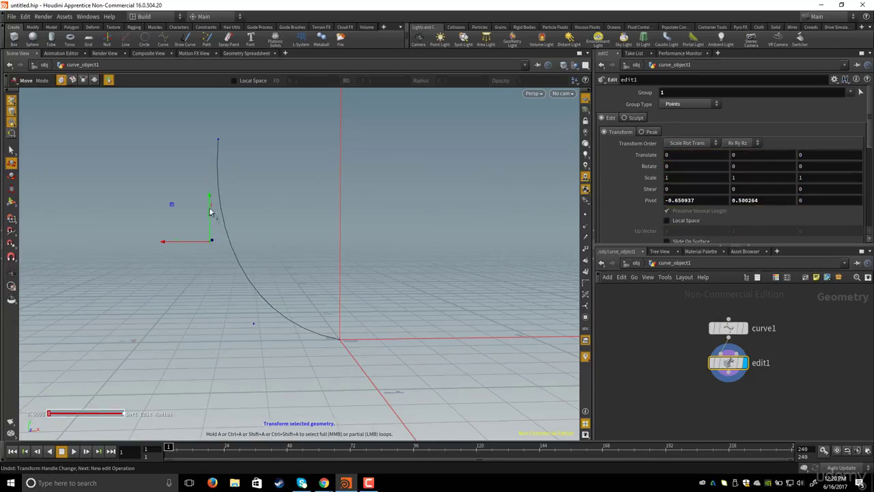
{"action": "left_click_drag", "start_coordinate": [210, 199], "coordinate": [198, 228]}
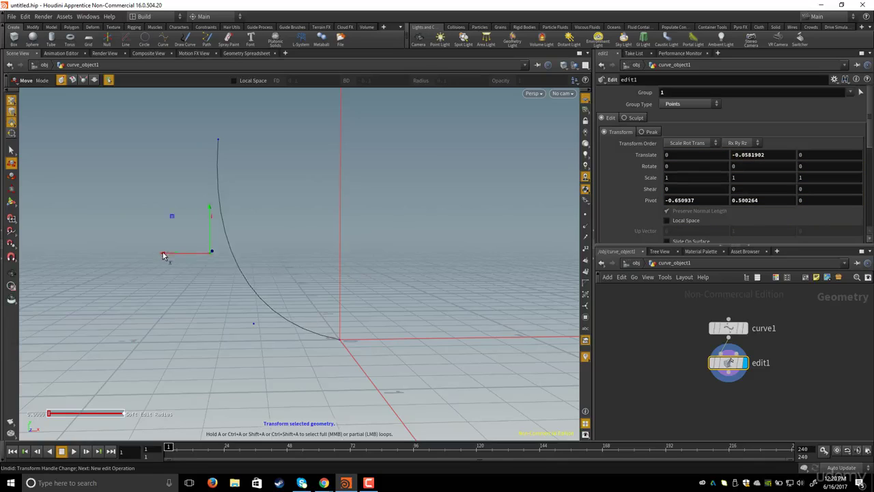
{"action": "left_click_drag", "start_coordinate": [163, 253], "coordinate": [157, 252]}
{"action": "left_click_drag", "start_coordinate": [300, 235], "coordinate": [249, 252], "text": "alt"}
{"action": "left_click_drag", "start_coordinate": [388, 271], "coordinate": [394, 250], "text": "alt"}
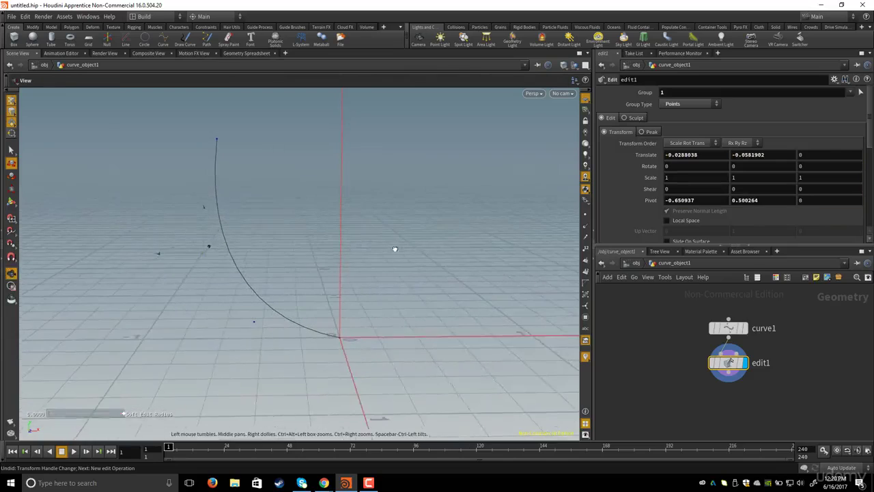
{"action": "right_click_drag", "start_coordinate": [395, 249], "coordinate": [354, 254], "text": "alt"}
{"action": "middle_click_drag", "start_coordinate": [353, 256], "coordinate": [339, 258], "text": "alt"}
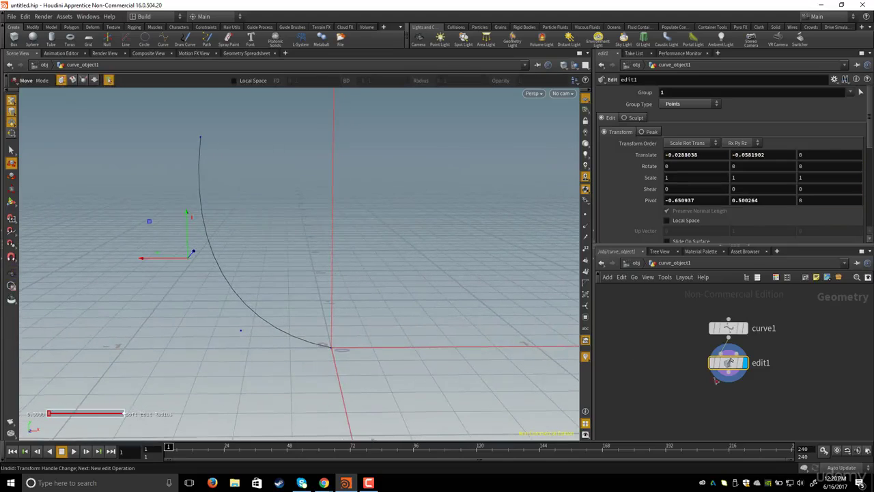
Step: Select the curve's third control point and shift it slightly inward and down to round the mug's lower profile
{"action": "middle_click_drag", "start_coordinate": [683, 373], "coordinate": [678, 362]}
{"action": "left_click_drag", "start_coordinate": [705, 348], "coordinate": [705, 357]}
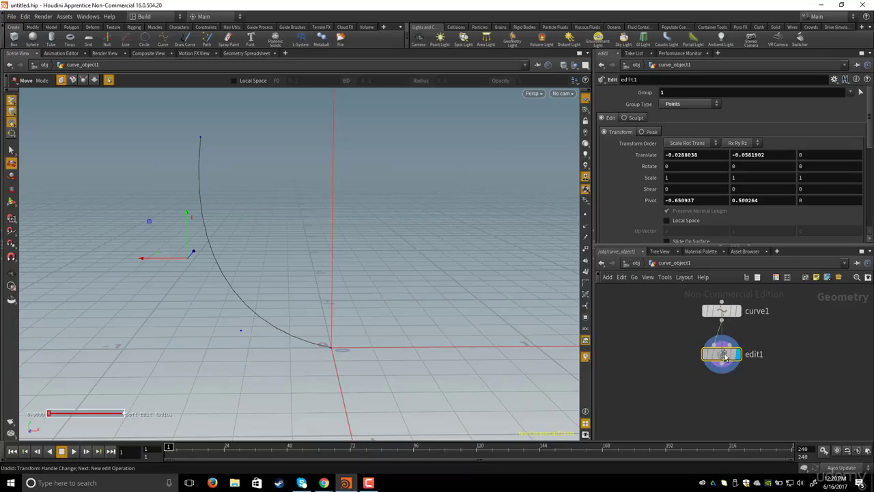
{"action": "left_click_drag", "start_coordinate": [224, 319], "coordinate": [248, 334]}
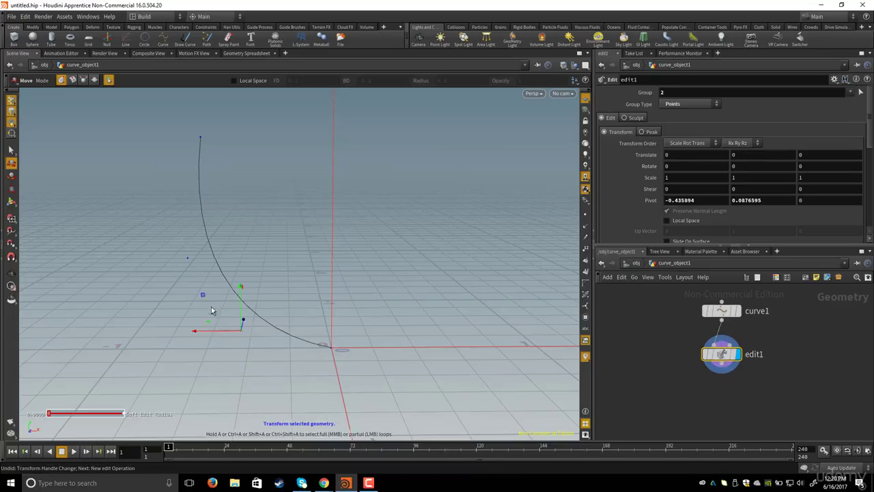
{"action": "left_click_drag", "start_coordinate": [203, 295], "coordinate": [202, 289]}
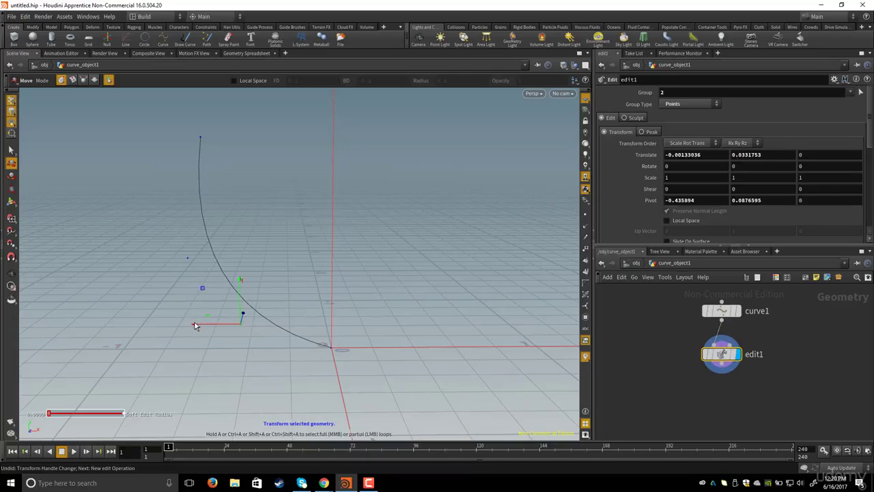
{"action": "left_click_drag", "start_coordinate": [195, 324], "coordinate": [203, 326]}
{"action": "left_click_drag", "start_coordinate": [247, 281], "coordinate": [256, 306]}
Step: Select the second control point again and move it outward by about -0.066 in X
{"action": "left_click_drag", "start_coordinate": [261, 306], "coordinate": [311, 305], "text": "alt"}
{"action": "left_click_drag", "start_coordinate": [174, 253], "coordinate": [196, 274]}
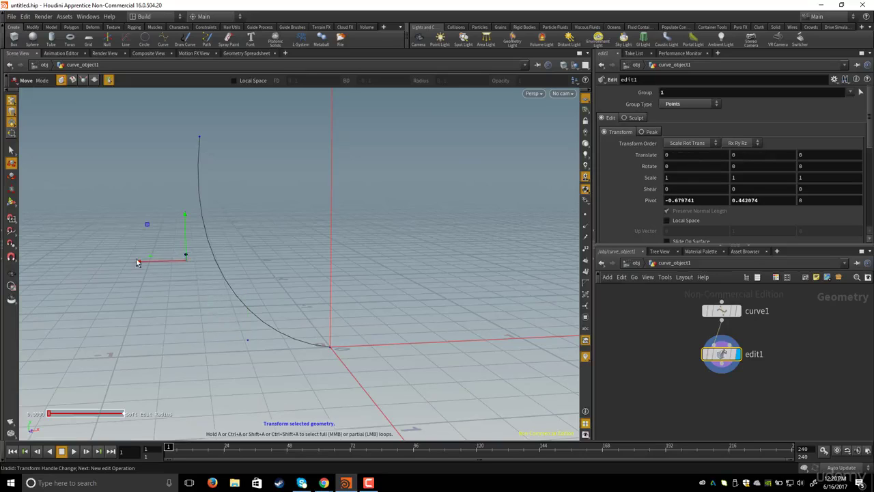
{"action": "left_click_drag", "start_coordinate": [138, 265], "coordinate": [256, 259]}
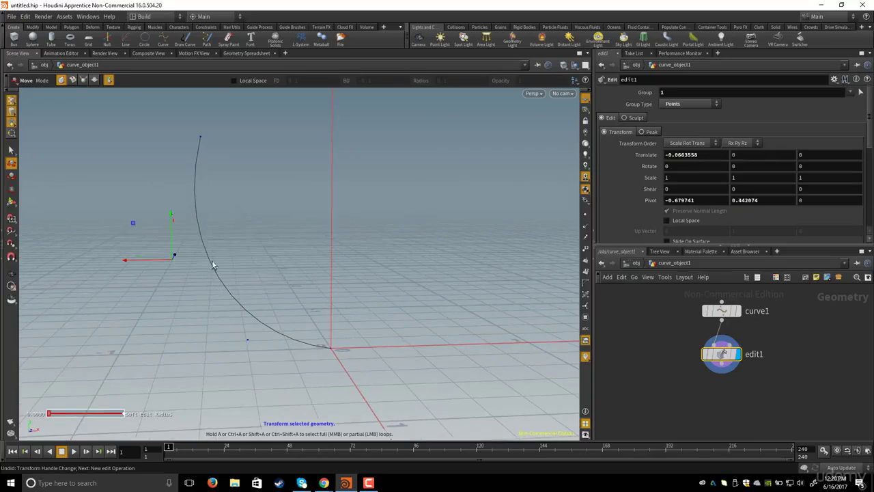
Step: Toggle the bypass of the edit1 node on and off to compare the original and edited curve shapes
{"action": "left_click", "coordinate": [706, 356]}
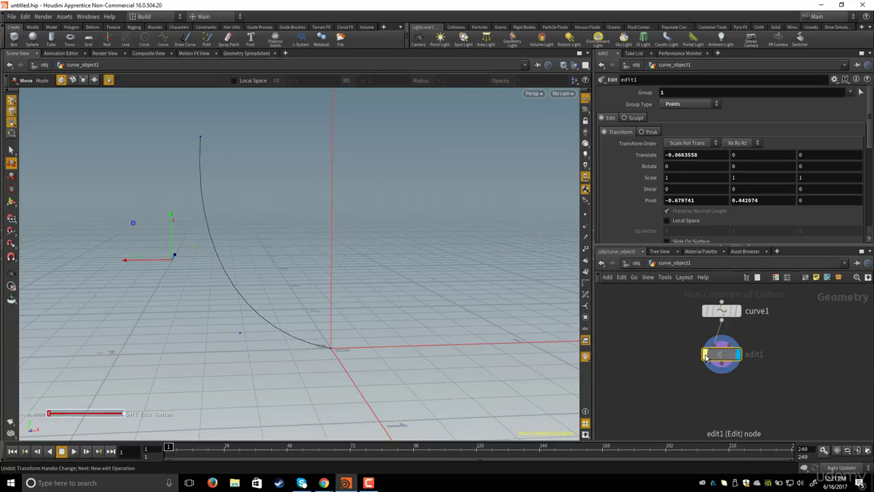
{"action": "left_click", "coordinate": [705, 355]}
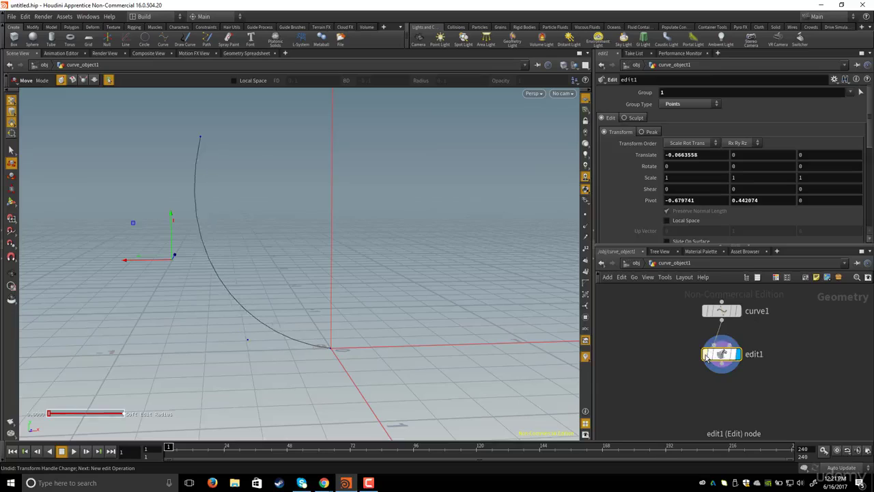
{"action": "left_click", "coordinate": [706, 356]}
{"action": "left_click", "coordinate": [706, 355]}
{"action": "left_click", "coordinate": [706, 356]}
{"action": "left_click", "coordinate": [706, 356]}
{"action": "left_click", "coordinate": [706, 356]}
{"action": "left_click", "coordinate": [705, 356]}
{"action": "left_click", "coordinate": [706, 355]}
{"action": "left_click", "coordinate": [706, 356]}
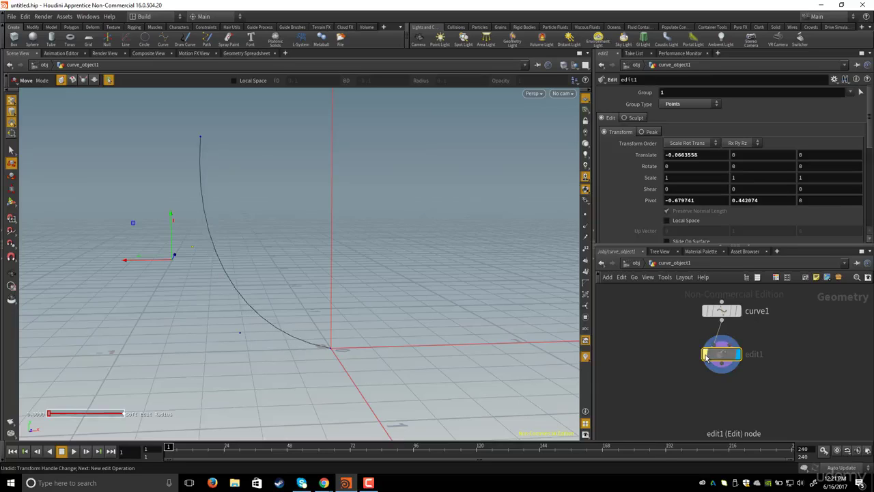
{"action": "left_click", "coordinate": [706, 356]}
{"action": "left_click", "coordinate": [706, 356]}
{"action": "left_click", "coordinate": [706, 356]}
{"action": "middle_click_drag", "start_coordinate": [673, 363], "coordinate": [671, 351]}
{"action": "key", "text": "Escape"}
{"action": "left_click_drag", "start_coordinate": [341, 267], "coordinate": [269, 236]}
{"action": "left_click_drag", "start_coordinate": [322, 239], "coordinate": [423, 259], "text": "alt"}
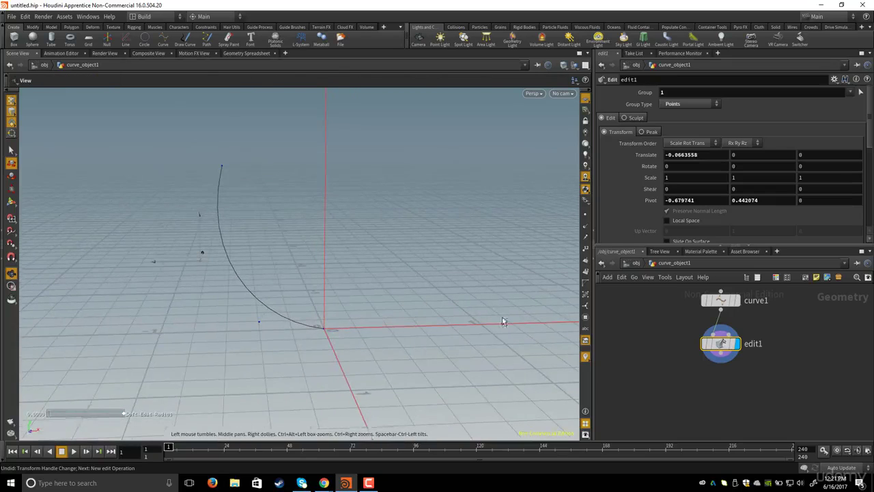
Step: Add a Revolve node below edit1 and connect edit1's output to its input
{"action": "key", "text": "Tab"}
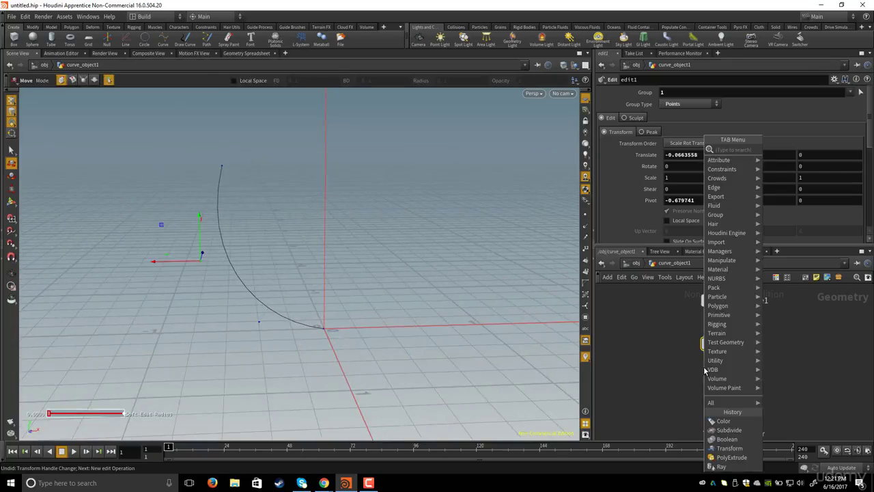
{"action": "type", "text": "revo"}
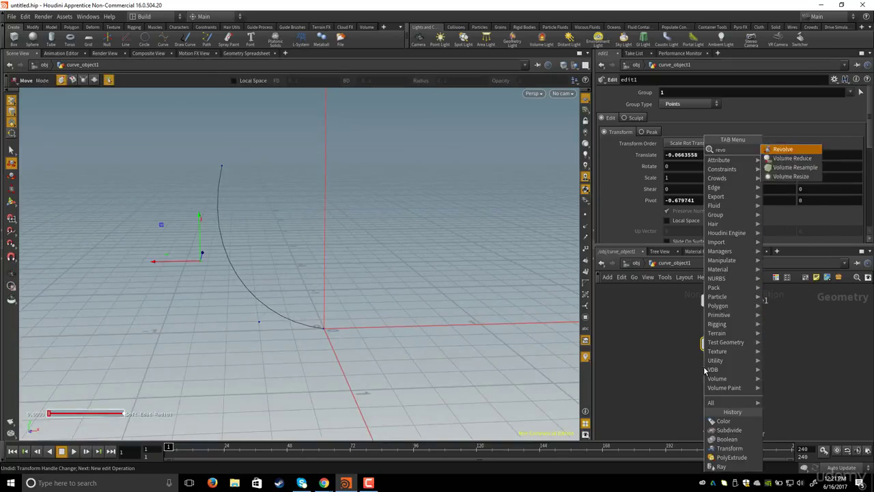
{"action": "key", "text": "Return"}
{"action": "left_click", "coordinate": [721, 391]}
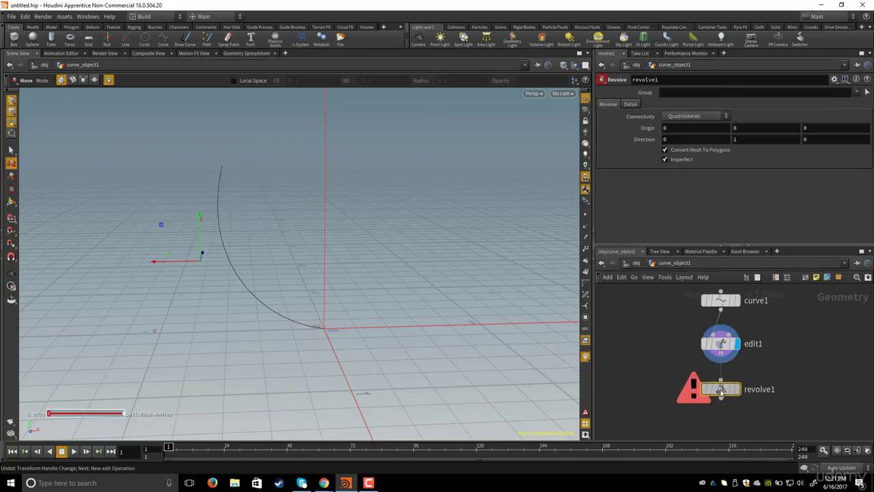
{"action": "left_click", "coordinate": [721, 381]}
{"action": "left_click", "coordinate": [721, 359]}
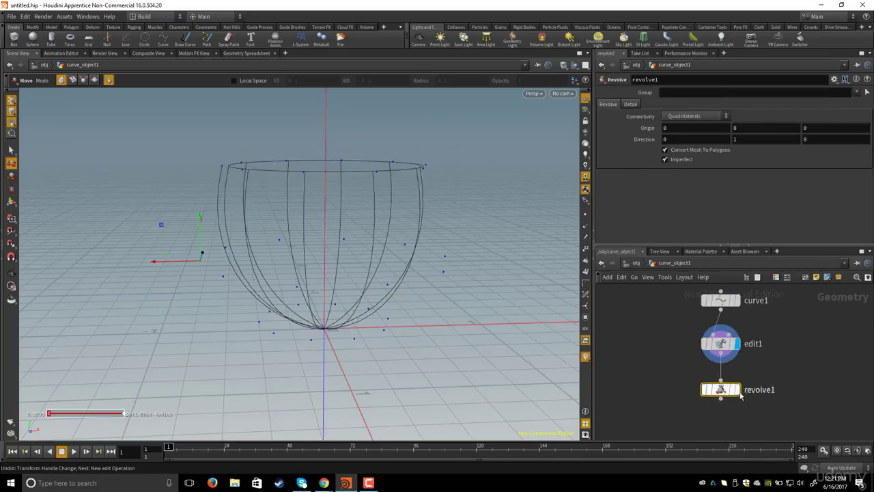
Step: Display the revolve1 result and inspect the revolved mug body from different angles
{"action": "middle_click_drag", "start_coordinate": [636, 362], "coordinate": [632, 351]}
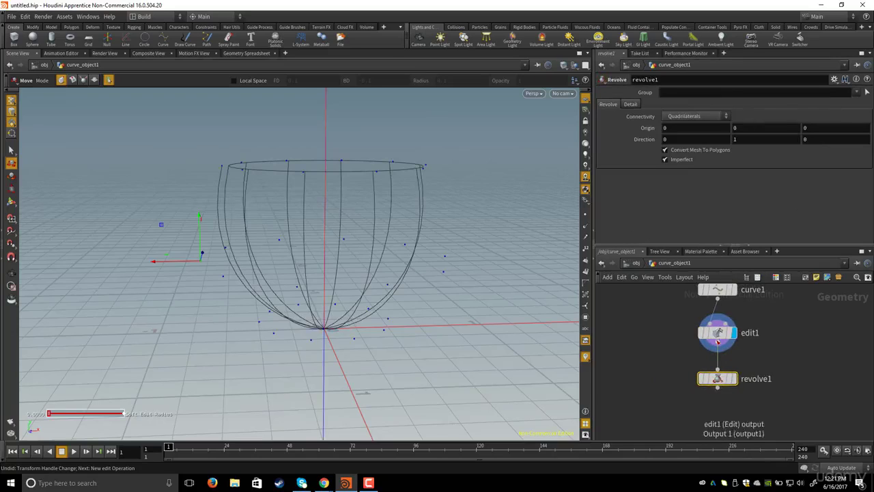
{"action": "left_click", "coordinate": [733, 380]}
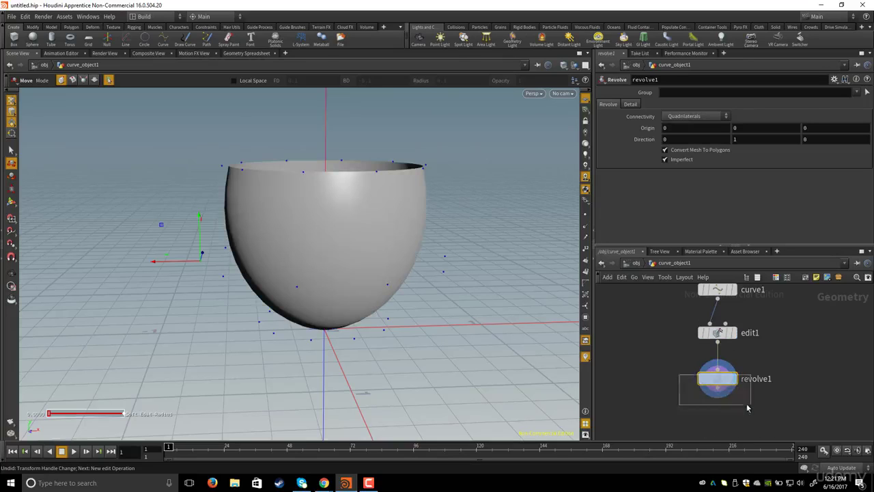
{"action": "left_click_drag", "start_coordinate": [383, 259], "coordinate": [381, 225]}
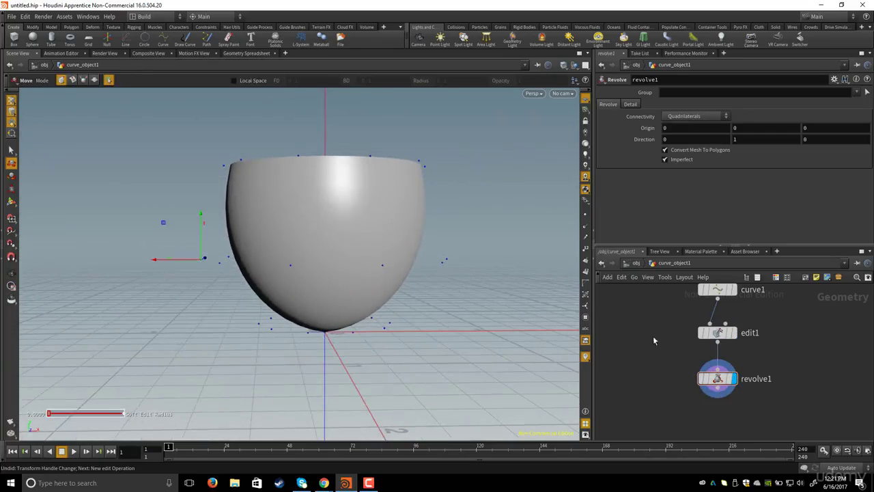
{"action": "middle_click_drag", "start_coordinate": [653, 336], "coordinate": [654, 350]}
{"action": "left_click_drag", "start_coordinate": [392, 209], "coordinate": [388, 227]}
Step: Select the edit1 node and display its profile curve instead of the revolved surface
{"action": "left_click_drag", "start_coordinate": [683, 335], "coordinate": [741, 355]}
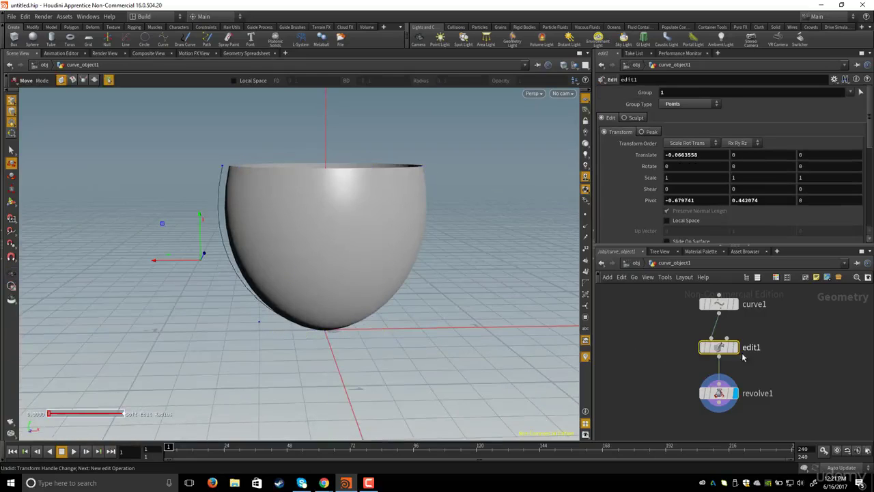
{"action": "left_click", "coordinate": [736, 348]}
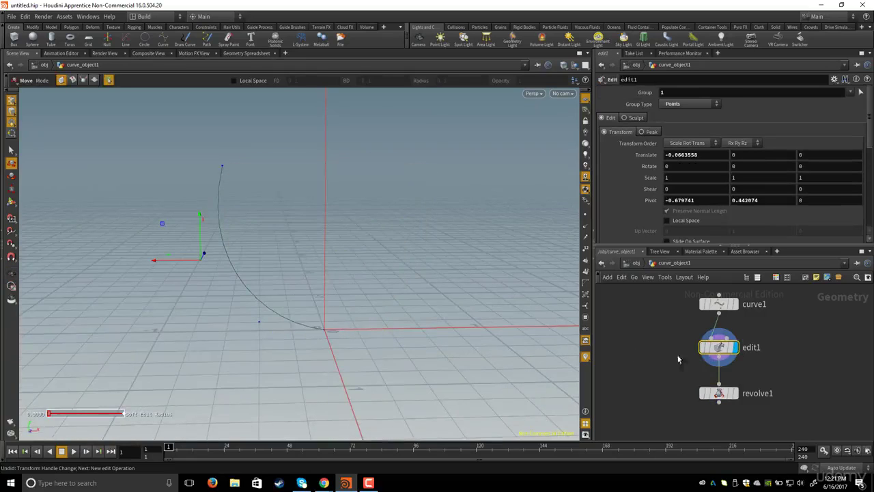
{"action": "key", "text": "Escape"}
{"action": "left_click_drag", "start_coordinate": [316, 258], "coordinate": [298, 274]}
{"action": "key", "text": "t"}
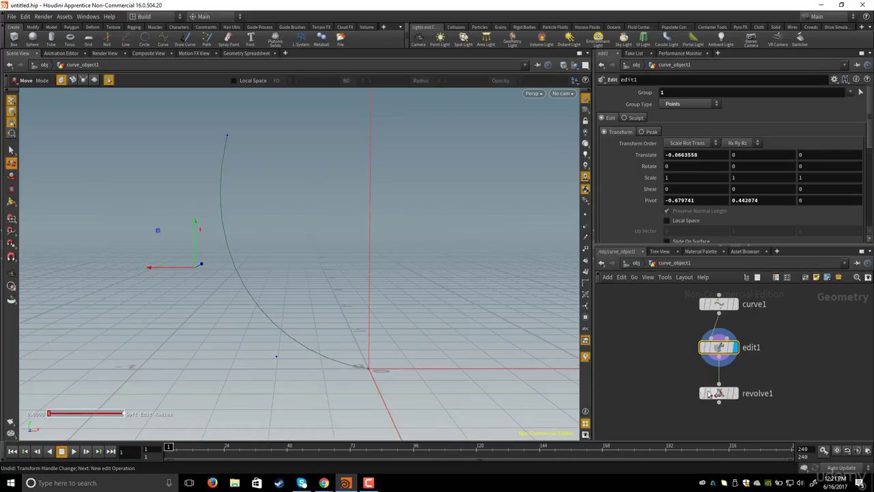
Step: Show revolve1 as a template wireframe while edit1 stays the displayed node
{"action": "mouse_move", "coordinate": [355, 254]}
{"action": "left_mouse_down", "text": "alt"}
{"action": "mouse_move", "coordinate": [367, 251]}
{"action": "mouse_move", "coordinate": [355, 253]}
{"action": "left_mouse_up", "text": "alt"}
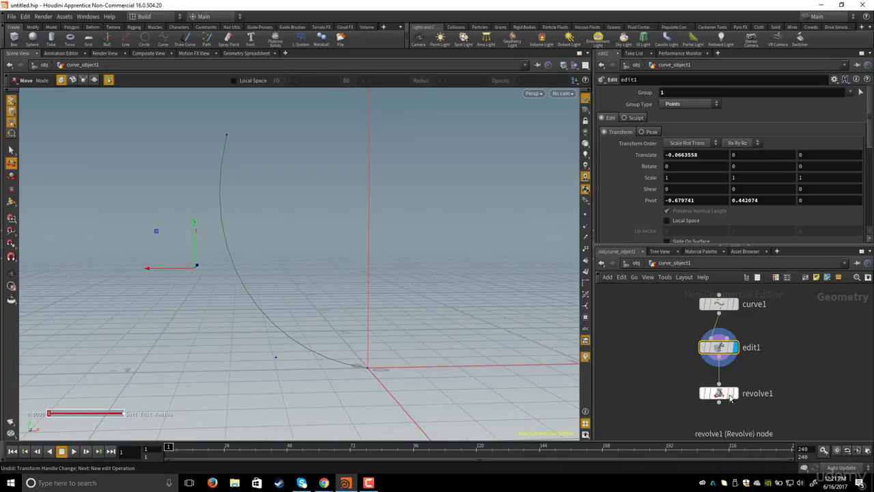
{"action": "scroll", "coordinate": [776, 375], "scroll_direction": "up", "scroll_amount": 2}
{"action": "scroll", "coordinate": [775, 376], "scroll_direction": "up", "scroll_amount": 3}
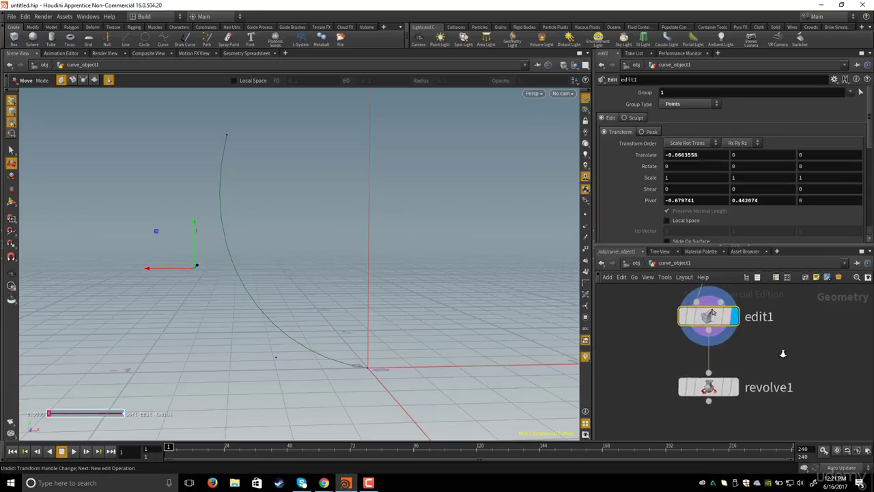
{"action": "left_click", "coordinate": [728, 383]}
{"action": "key", "text": "Escape"}
{"action": "left_click_drag", "start_coordinate": [369, 198], "coordinate": [376, 253]}
{"action": "key", "text": "t"}
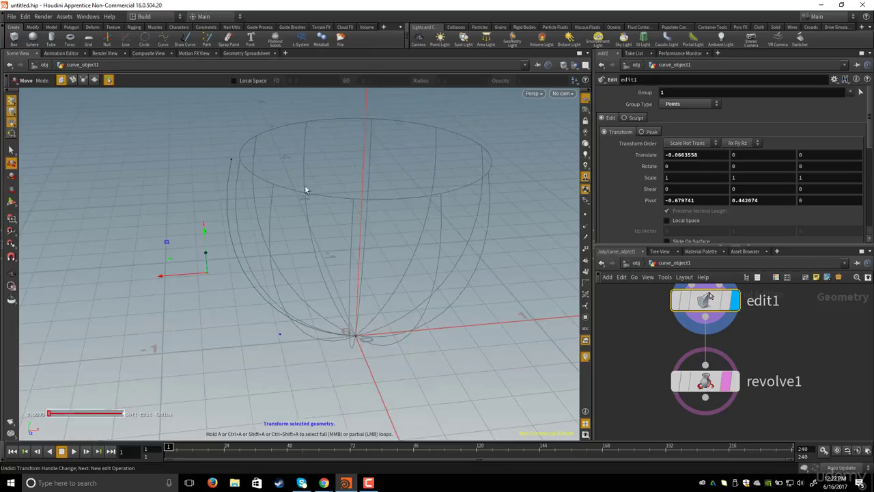
Step: Move the second control point slightly inward, to an X translation of about -0.05
{"action": "left_click_drag", "start_coordinate": [305, 189], "coordinate": [288, 161], "text": "alt"}
{"action": "middle_click_drag", "start_coordinate": [637, 340], "coordinate": [655, 371]}
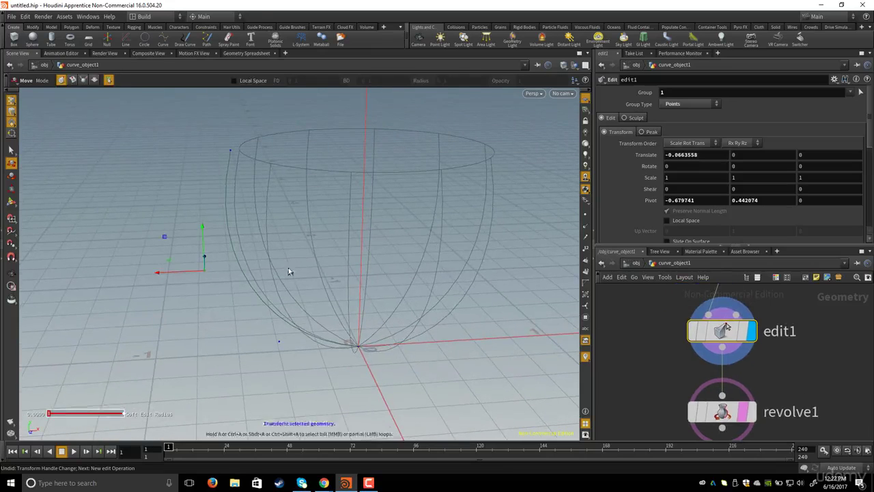
{"action": "left_click_drag", "start_coordinate": [250, 228], "coordinate": [244, 204], "text": "alt"}
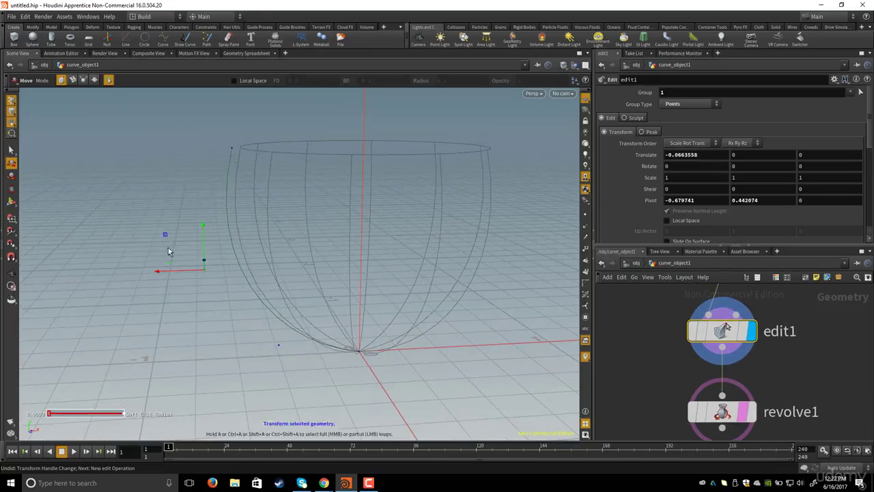
{"action": "left_click_drag", "start_coordinate": [168, 249], "coordinate": [152, 225], "text": "alt"}
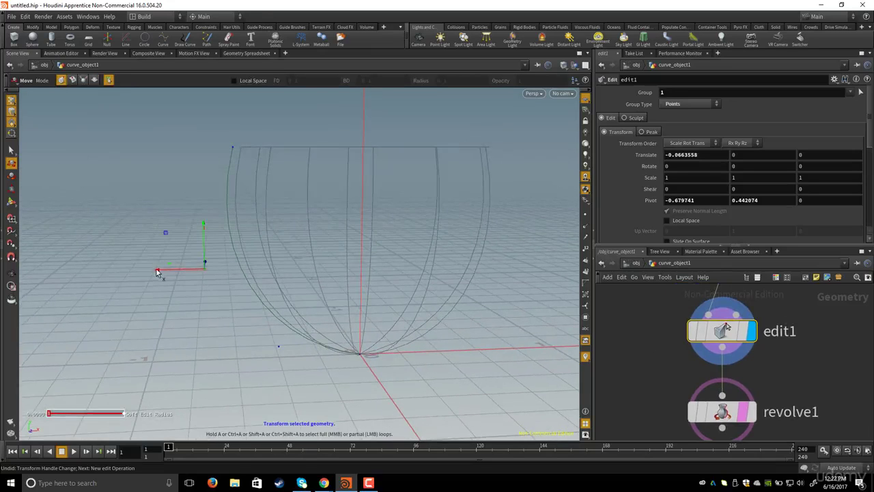
{"action": "left_click_drag", "start_coordinate": [161, 273], "coordinate": [166, 280]}
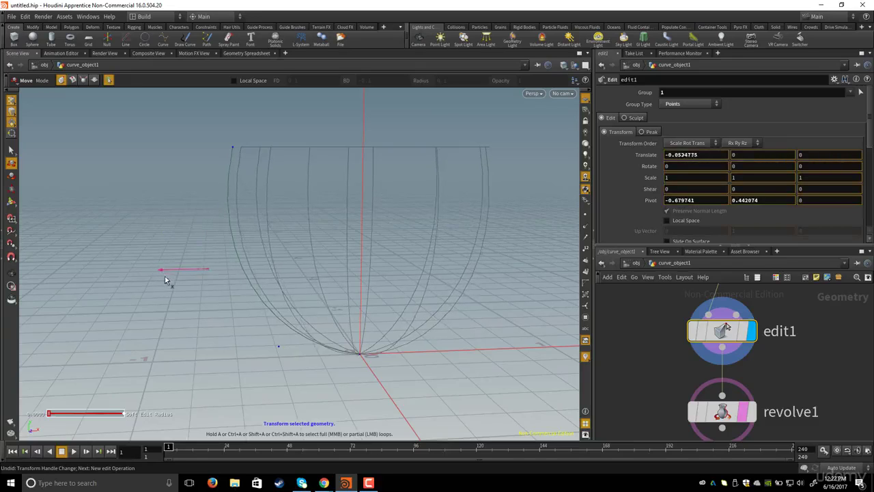
Step: Select the third control point near the mug's base and move it about -0.271 in X and -0.090 in Y
{"action": "key", "text": "Escape"}
{"action": "mouse_move", "coordinate": [250, 339]}
{"action": "left_mouse_down"}
{"action": "mouse_move", "coordinate": [280, 342]}
{"action": "mouse_move", "coordinate": [308, 363]}
{"action": "mouse_move", "coordinate": [300, 344]}
{"action": "mouse_move", "coordinate": [258, 342]}
{"action": "left_mouse_up"}
{"action": "key", "text": "Return"}
{"action": "left_click", "coordinate": [260, 343]}
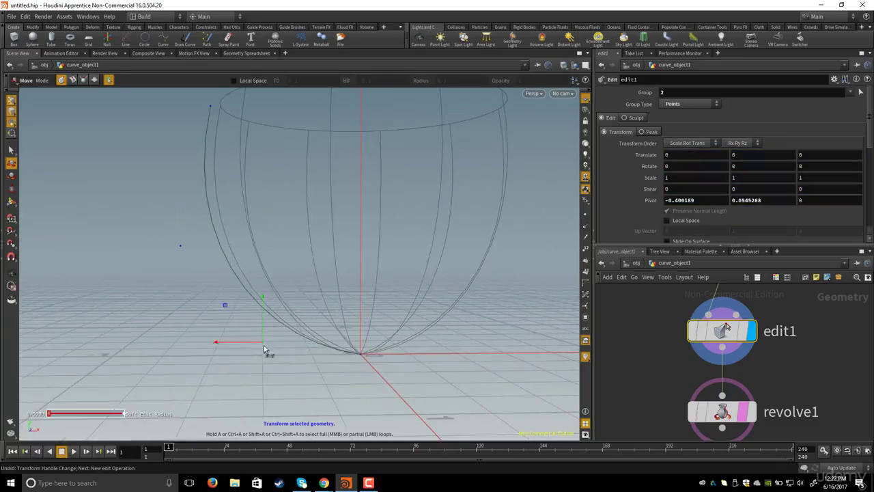
{"action": "left_click_drag", "start_coordinate": [217, 345], "coordinate": [194, 345]}
{"action": "left_click_drag", "start_coordinate": [239, 299], "coordinate": [239, 318]}
{"action": "key", "text": "Escape"}
{"action": "left_click_drag", "start_coordinate": [305, 318], "coordinate": [174, 342]}
{"action": "left_click_drag", "start_coordinate": [359, 306], "coordinate": [291, 261]}
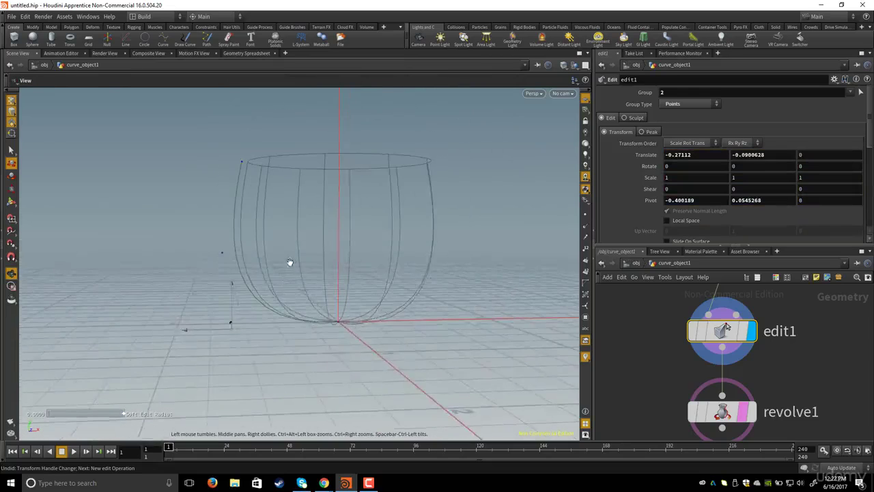
Step: Select the control point at the rim and move it about 0.098 in X and 0.073 in Y
{"action": "left_click_drag", "start_coordinate": [234, 151], "coordinate": [257, 172]}
{"action": "middle_click_drag", "start_coordinate": [282, 189], "coordinate": [285, 220]}
{"action": "key", "text": "t"}
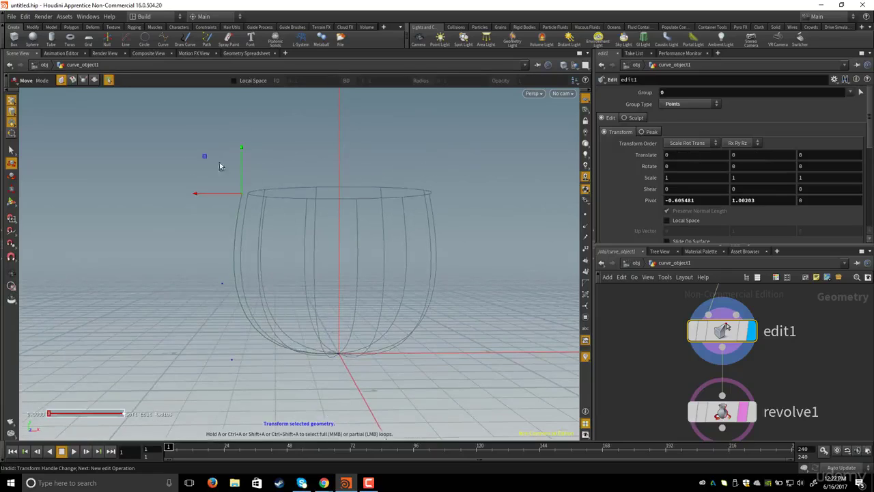
{"action": "left_click_drag", "start_coordinate": [240, 152], "coordinate": [215, 179]}
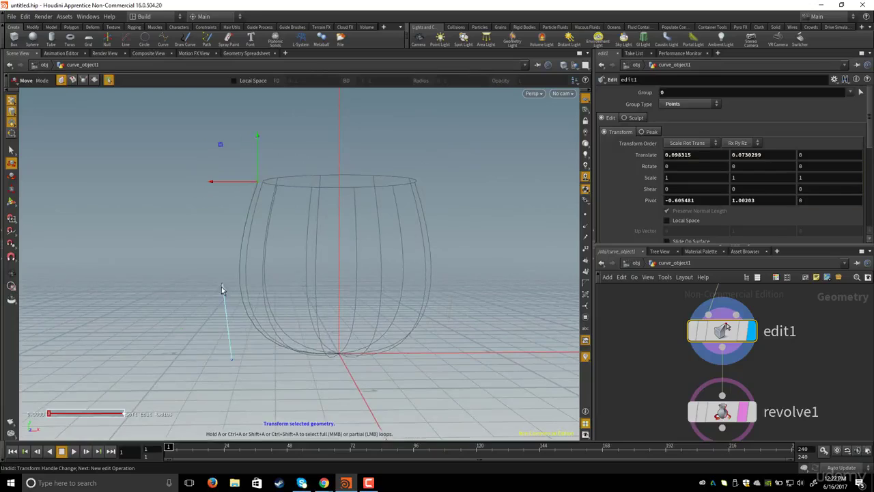
Step: Select the second control point and raise it about 0.122 in Y
{"action": "key", "text": "3"}
{"action": "left_click", "coordinate": [222, 287]}
{"action": "key", "text": "2"}
{"action": "left_click", "coordinate": [222, 284]}
{"action": "left_click_drag", "start_coordinate": [222, 236], "coordinate": [229, 216]}
{"action": "mouse_move", "coordinate": [348, 268]}
{"action": "left_mouse_down", "text": "alt"}
{"action": "mouse_move", "coordinate": [362, 302]}
{"action": "mouse_move", "coordinate": [362, 260]}
{"action": "left_mouse_up", "text": "alt"}
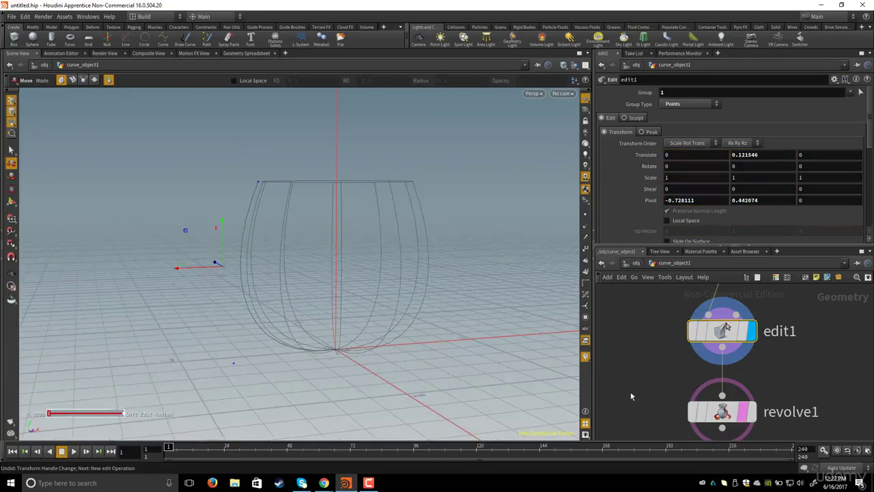
{"action": "middle_click_drag", "start_coordinate": [643, 389], "coordinate": [644, 371]}
{"action": "scroll", "coordinate": [643, 371], "scroll_direction": "down", "scroll_amount": 2}
{"action": "left_click_drag", "start_coordinate": [371, 273], "coordinate": [403, 252], "text": "alt"}
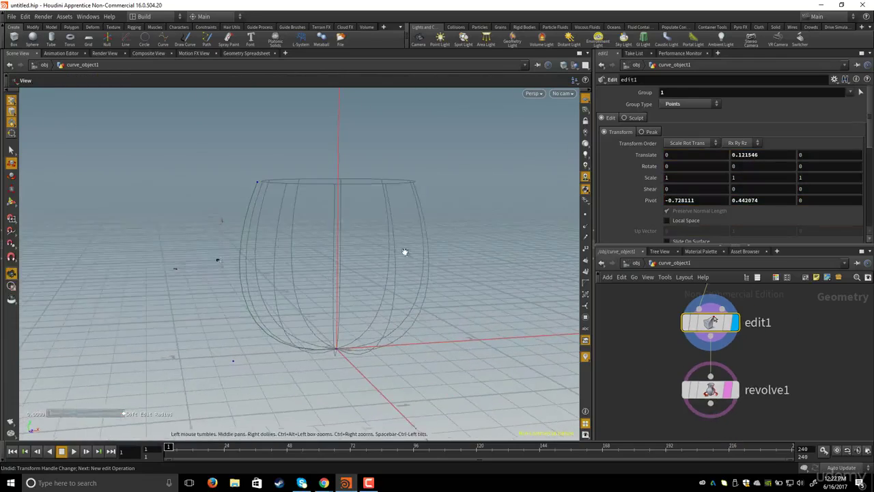
Step: Turn off revolve1's template display, then select revolve1 and make it the displayed node
{"action": "left_click", "coordinate": [729, 395]}
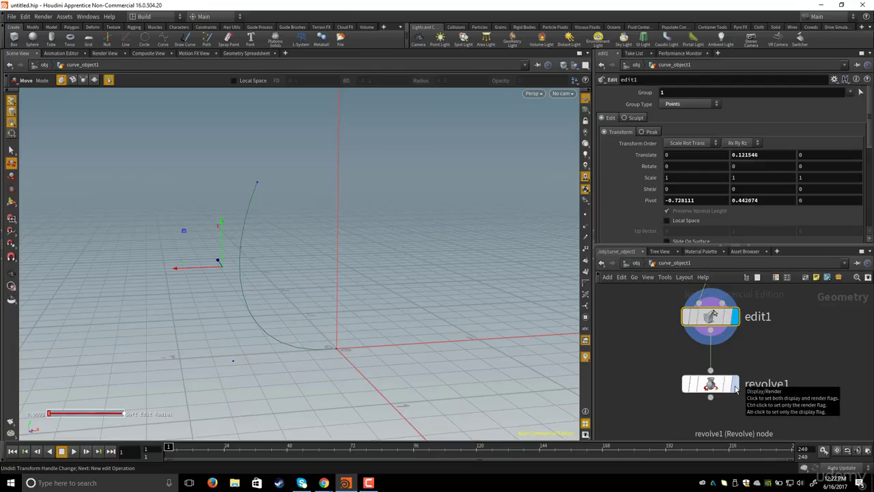
{"action": "left_click", "coordinate": [736, 388]}
{"action": "left_click_drag", "start_coordinate": [664, 360], "coordinate": [761, 416]}
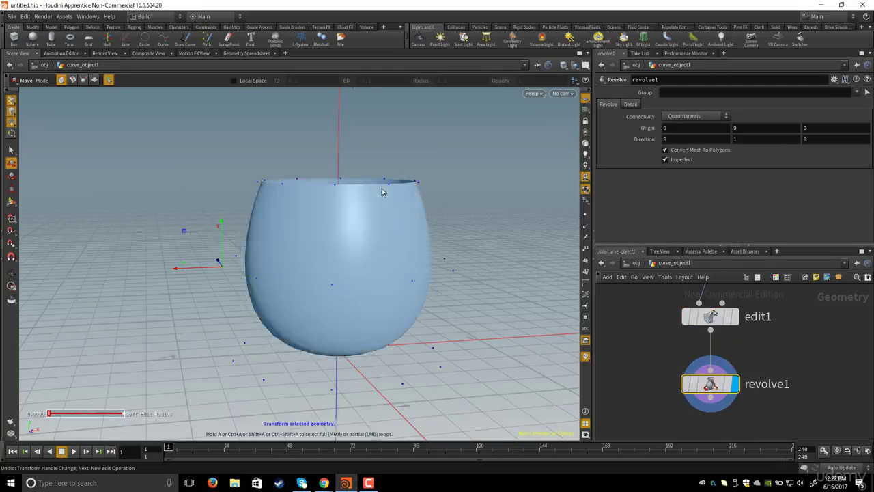
{"action": "left_click_drag", "start_coordinate": [371, 207], "coordinate": [365, 251], "text": "alt"}
{"action": "scroll", "coordinate": [642, 365], "scroll_direction": "down", "scroll_amount": 3}
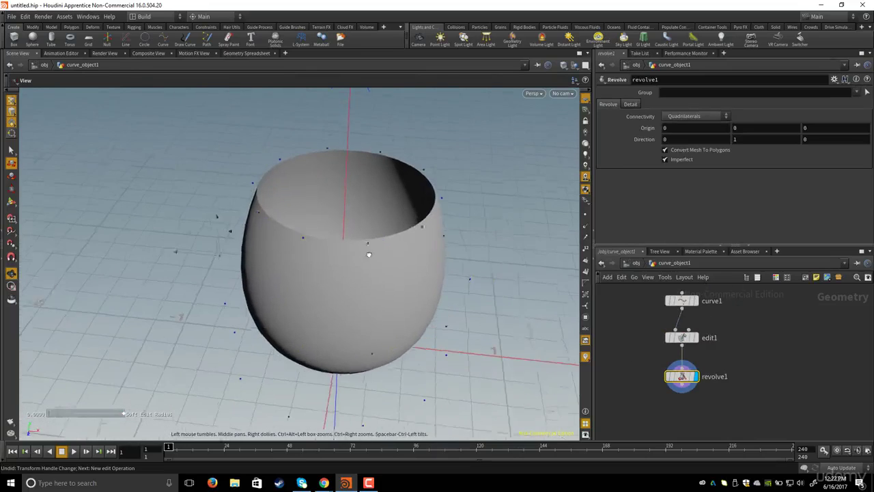
{"action": "key", "text": "t"}
Step: Add a PolyExtrude node below revolve1 and connect revolve1's output to its first input
{"action": "middle_click_drag", "start_coordinate": [623, 383], "coordinate": [665, 374]}
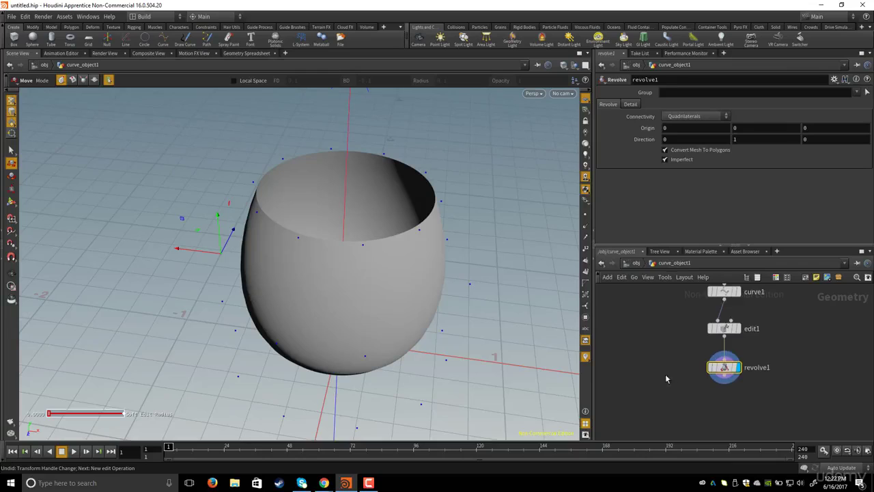
{"action": "scroll", "coordinate": [666, 373], "scroll_direction": "up", "scroll_amount": 1}
{"action": "key", "text": "Tab"}
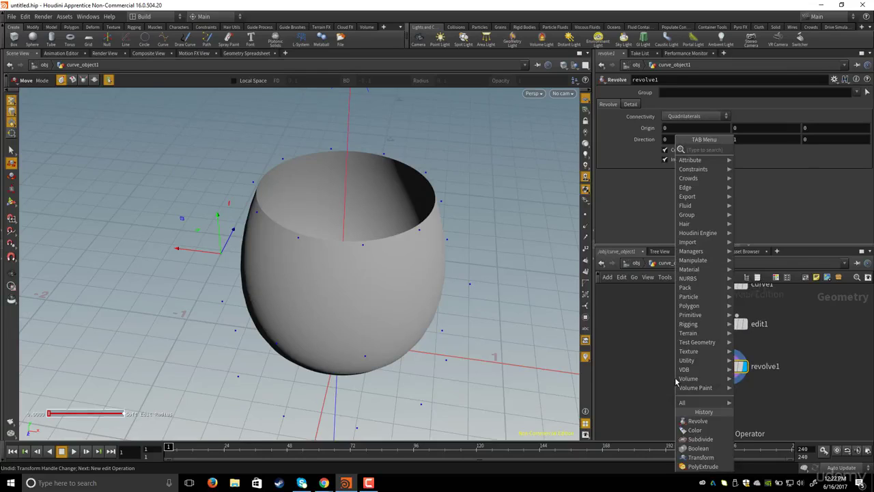
{"action": "type", "text": "extr"}
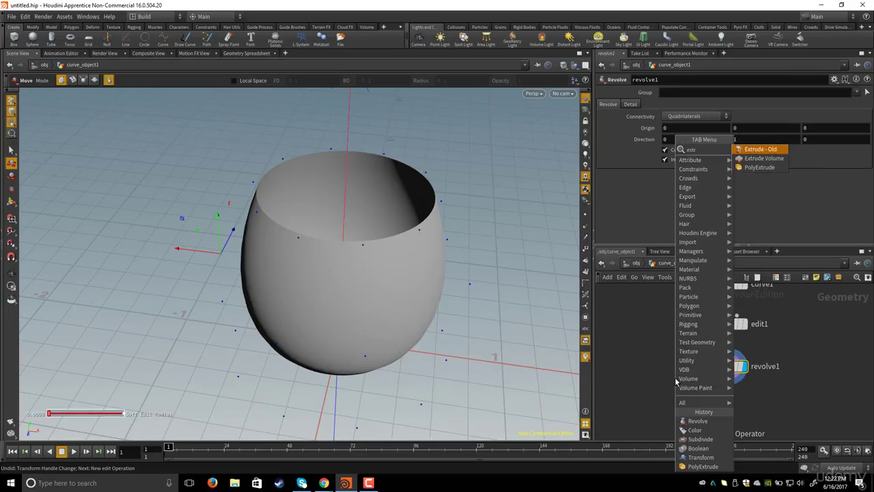
{"action": "left_click", "coordinate": [765, 170]}
{"action": "left_click", "coordinate": [729, 410]}
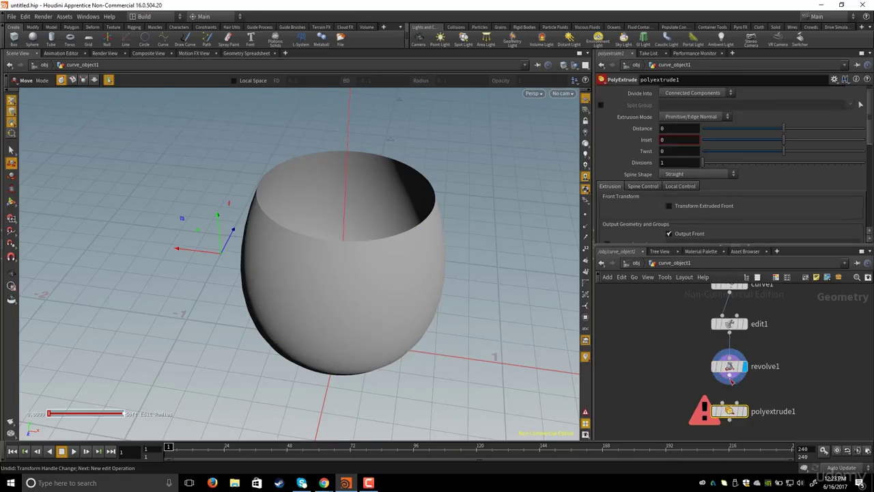
{"action": "left_click", "coordinate": [730, 383]}
{"action": "left_click", "coordinate": [729, 405]}
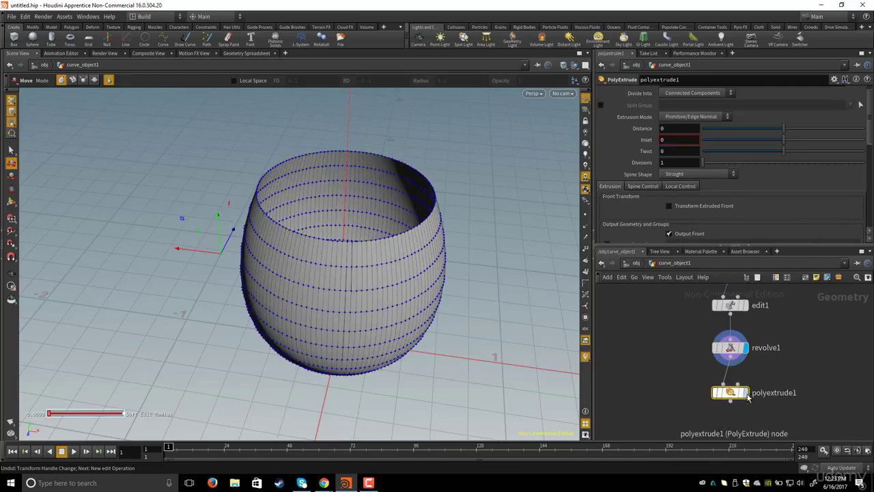
Step: Display polyextrude1 and set its extrusion Distance to 0.05 to thicken the mug wall
{"action": "left_click", "coordinate": [745, 394]}
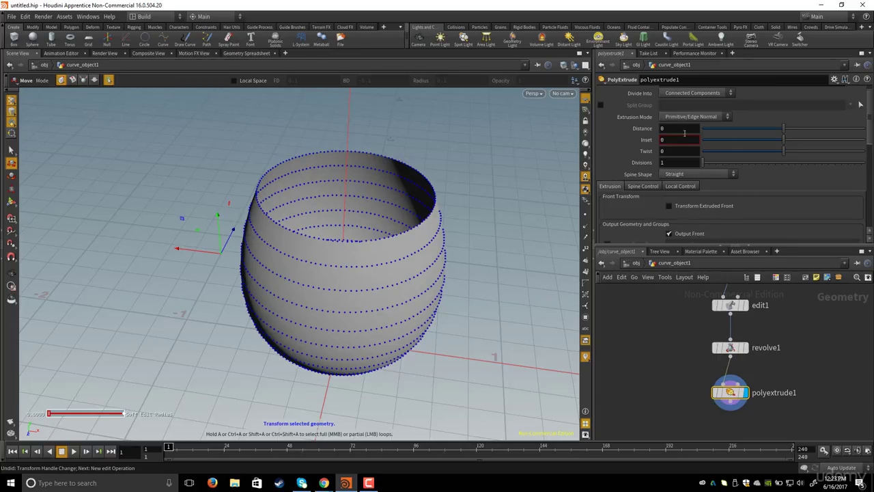
{"action": "left_click_drag", "start_coordinate": [785, 132], "coordinate": [787, 130]}
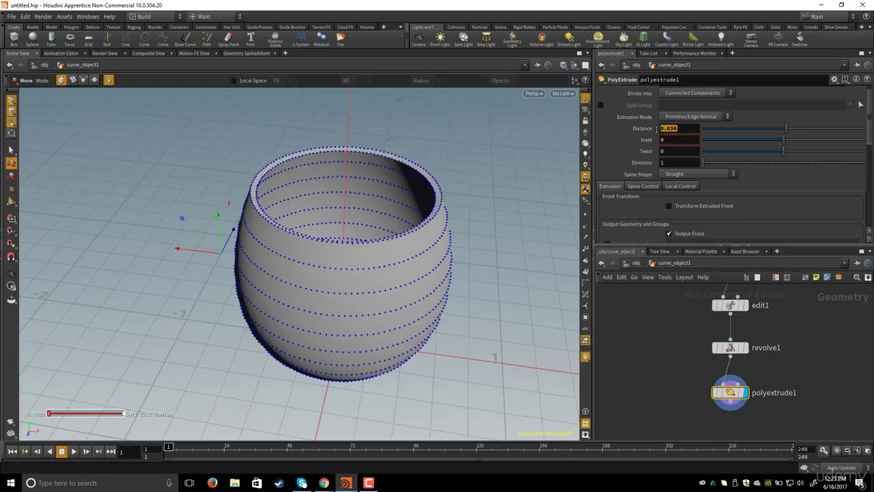
{"action": "left_click", "coordinate": [669, 130]}
{"action": "type", "text": "0.05"}
{"action": "key", "text": "Return"}
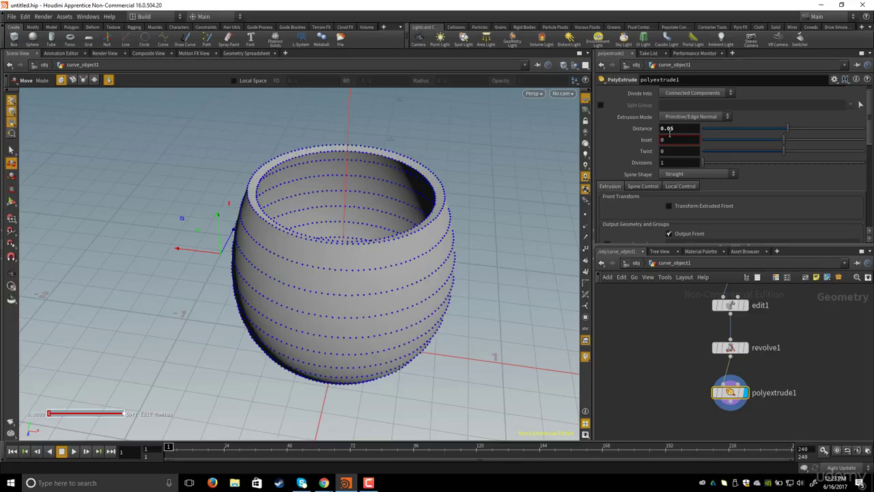
{"action": "left_click_drag", "start_coordinate": [295, 224], "coordinate": [254, 251], "text": "alt"}
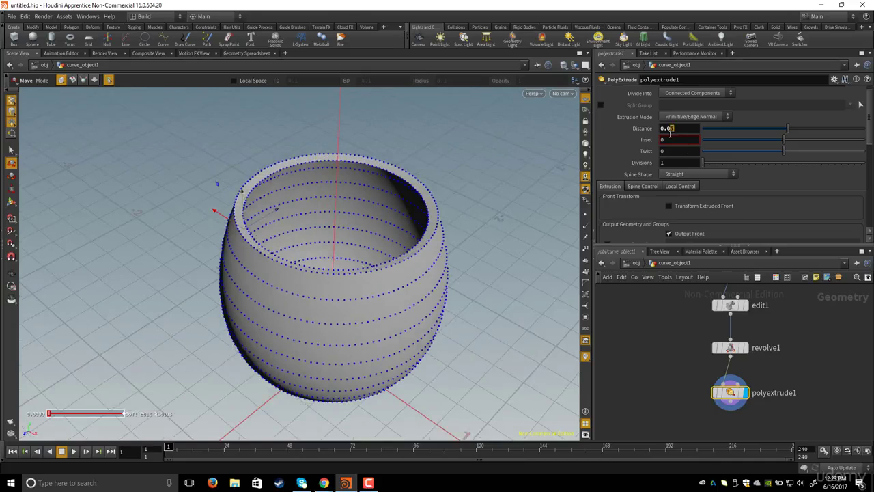
Step: Set polyextrude1's extrusion Distance to 0.06
{"action": "type", "text": "6"}
{"action": "key", "text": "Return"}
{"action": "key", "text": "Escape"}
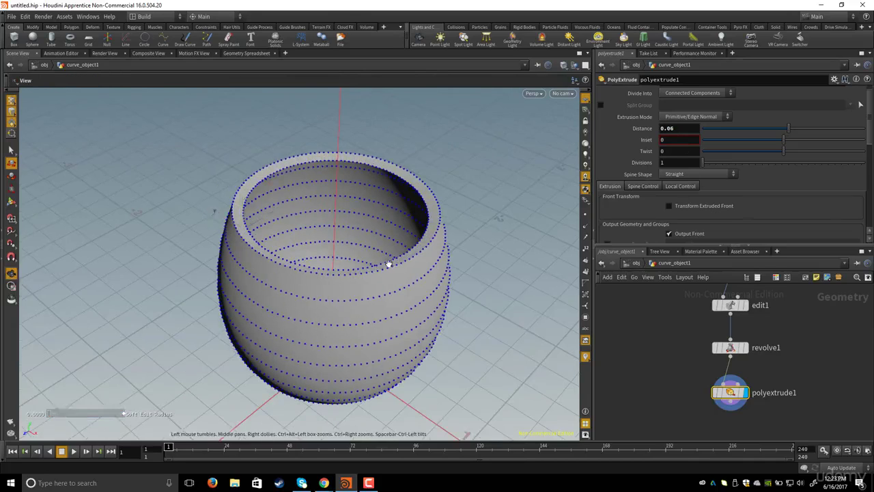
{"action": "left_click_drag", "start_coordinate": [390, 260], "coordinate": [417, 260]}
{"action": "key", "text": "t"}
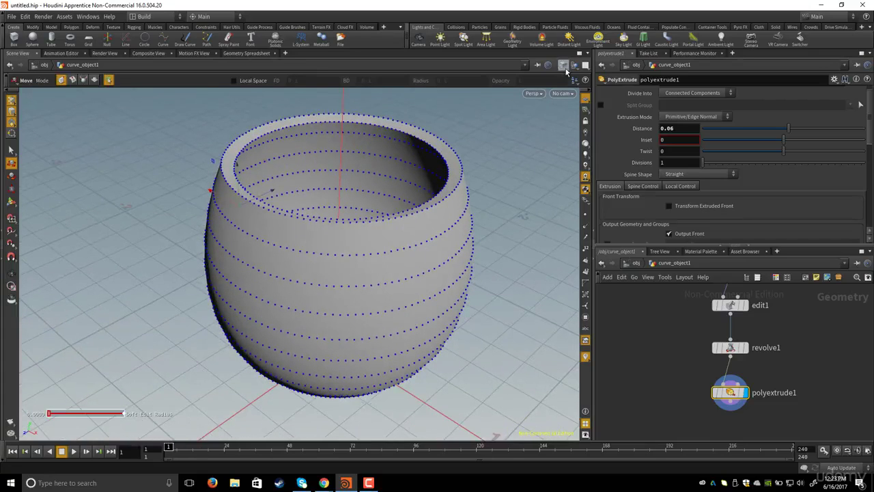
Step: Switch the viewport to Wireframe shading and examine the structure of the extruded mug wall up close
{"action": "left_click", "coordinate": [563, 66]}
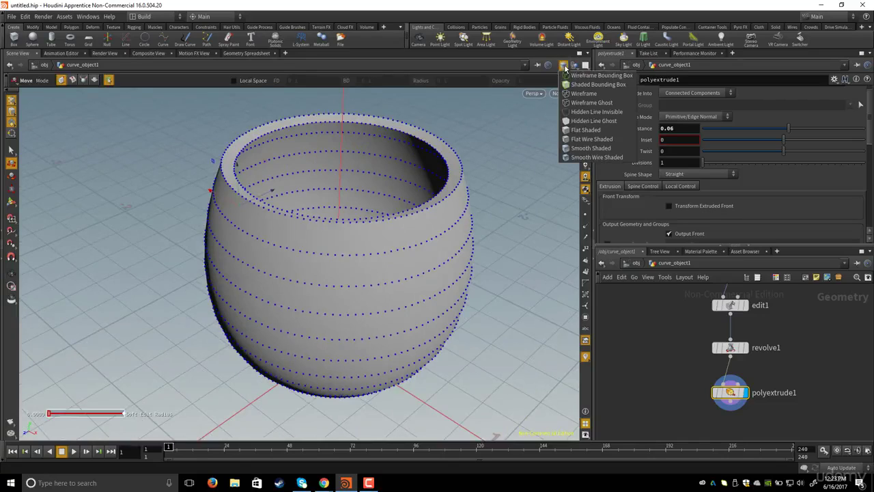
{"action": "left_click", "coordinate": [582, 97]}
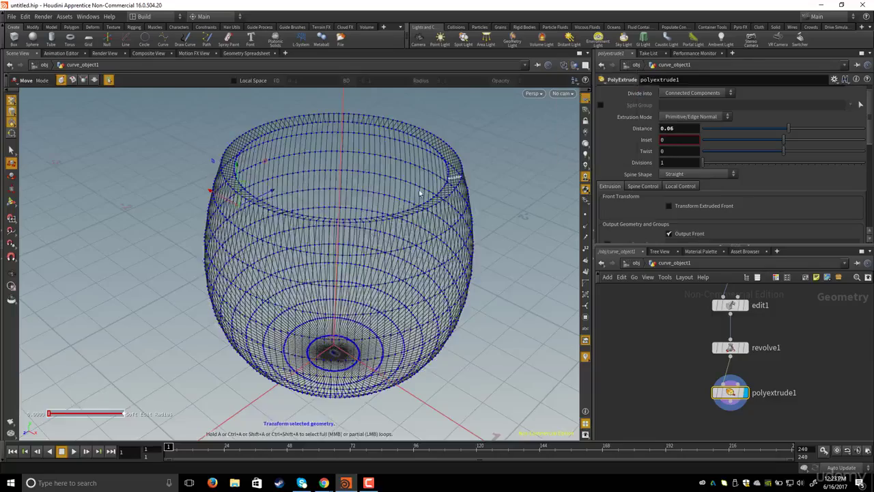
{"action": "mouse_move", "coordinate": [348, 194]}
{"action": "left_mouse_down", "text": "alt"}
{"action": "mouse_move", "coordinate": [328, 197]}
{"action": "mouse_move", "coordinate": [326, 213]}
{"action": "mouse_move", "coordinate": [398, 259]}
{"action": "mouse_move", "coordinate": [336, 219]}
{"action": "mouse_move", "coordinate": [318, 250]}
{"action": "mouse_move", "coordinate": [271, 223]}
{"action": "mouse_move", "coordinate": [312, 246]}
{"action": "left_mouse_up", "text": "alt"}
{"action": "right_click_drag", "start_coordinate": [298, 207], "coordinate": [444, 259], "text": "alt"}
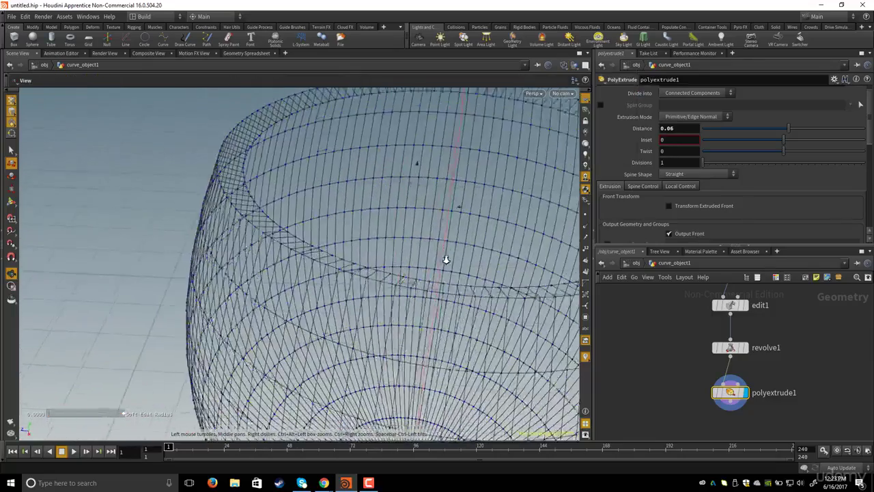
{"action": "left_click_drag", "start_coordinate": [444, 259], "coordinate": [277, 182], "text": "alt"}
{"action": "left_click_drag", "start_coordinate": [307, 206], "coordinate": [267, 171]}
{"action": "middle_click_drag", "start_coordinate": [304, 222], "coordinate": [254, 188], "text": "alt"}
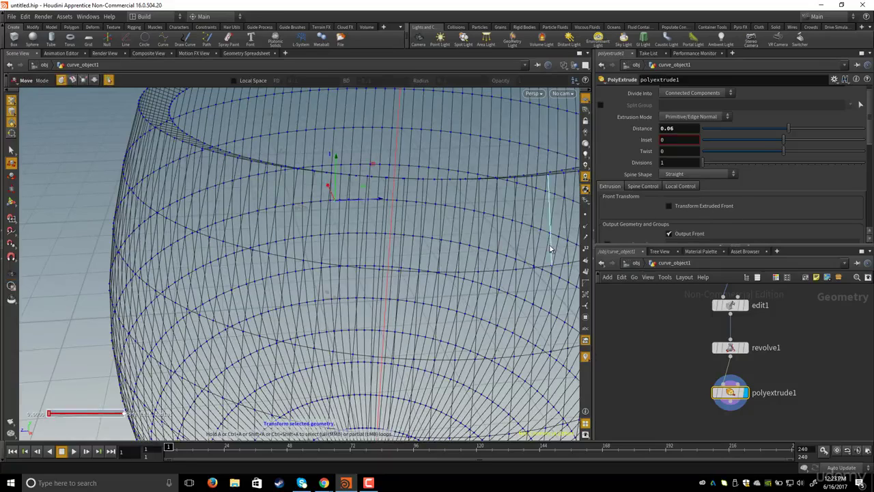
Step: Enable Output Back on polyextrude1 and check the mug's inner and outer walls in wireframe
{"action": "scroll", "coordinate": [727, 372], "scroll_direction": "up", "scroll_amount": 1}
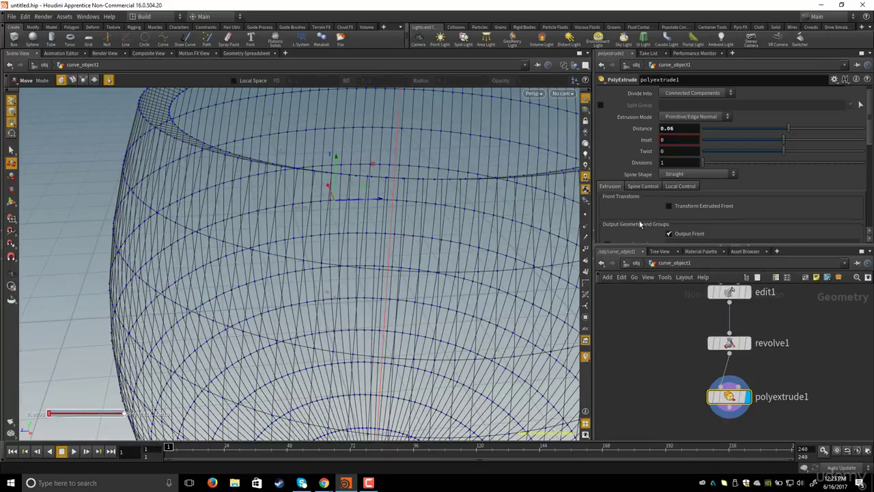
{"action": "scroll", "coordinate": [640, 223], "scroll_direction": "down", "scroll_amount": 4}
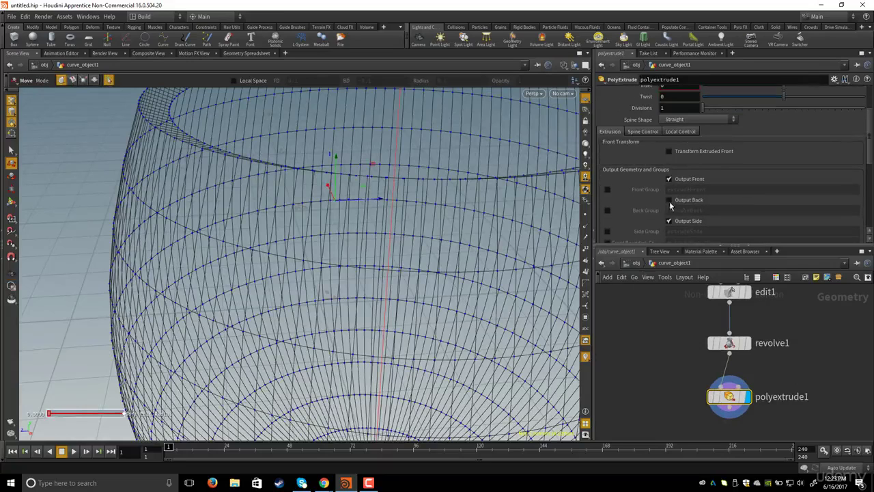
{"action": "left_click", "coordinate": [668, 200]}
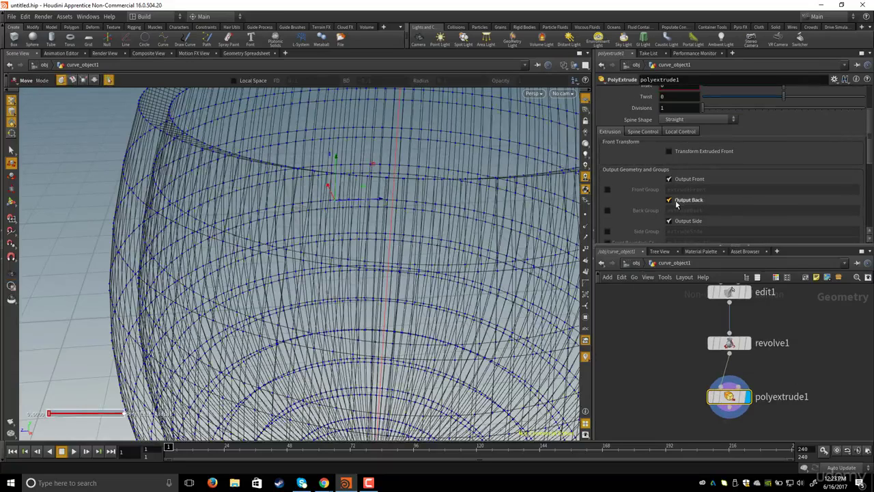
{"action": "key", "text": "Escape"}
{"action": "left_click_drag", "start_coordinate": [328, 152], "coordinate": [281, 160]}
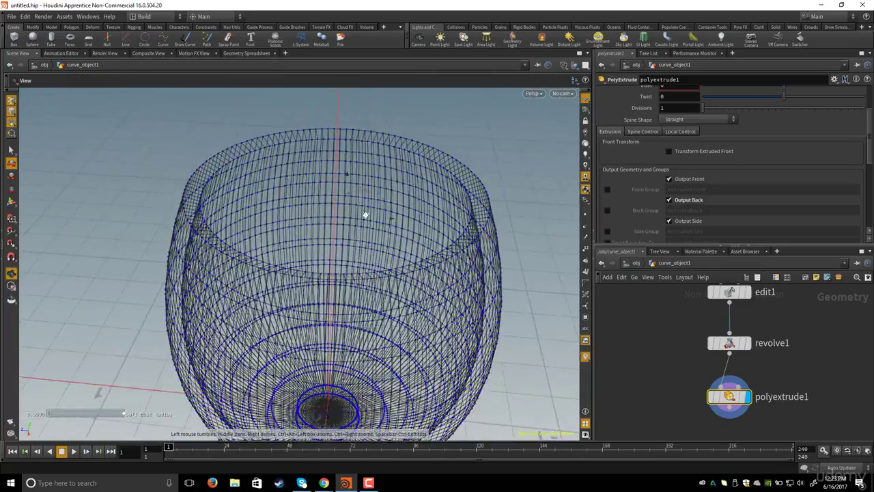
{"action": "left_click_drag", "start_coordinate": [365, 215], "coordinate": [418, 219]}
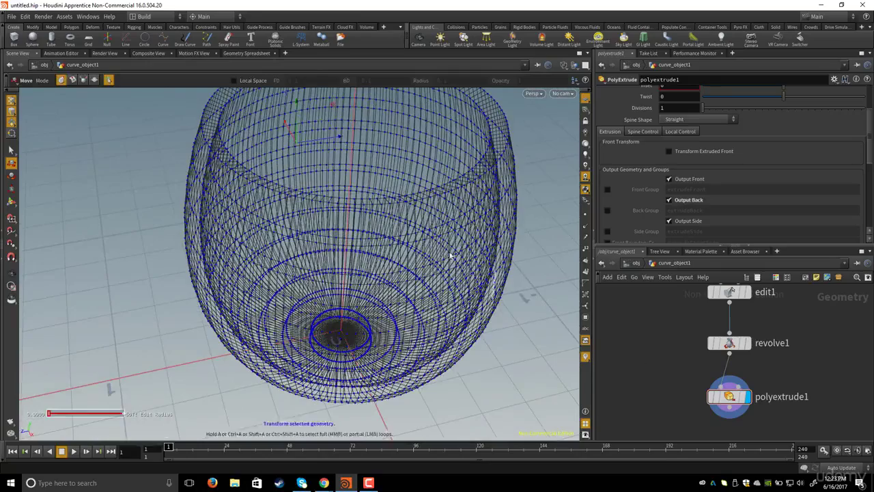
{"action": "left_click_drag", "start_coordinate": [452, 253], "coordinate": [453, 225], "text": "alt"}
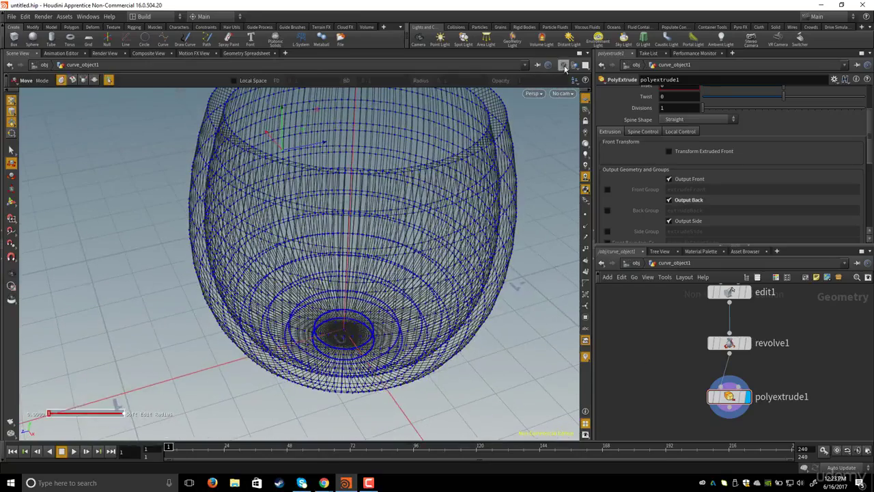
Step: Return the viewport to Smooth Shaded display and look over the whole mug
{"action": "left_click", "coordinate": [564, 67]}
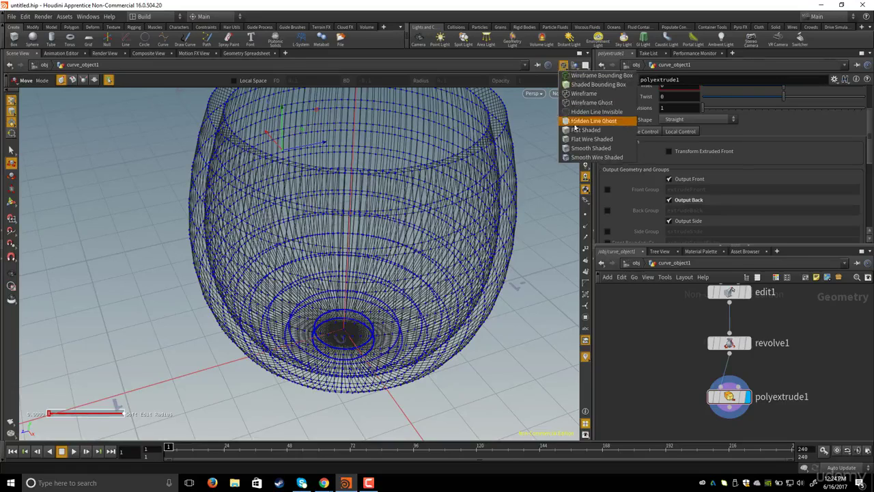
{"action": "left_click", "coordinate": [584, 151]}
{"action": "left_click_drag", "start_coordinate": [431, 211], "coordinate": [441, 197], "text": "alt"}
{"action": "right_click_drag", "start_coordinate": [441, 197], "coordinate": [349, 202], "text": "alt"}
{"action": "left_click_drag", "start_coordinate": [348, 201], "coordinate": [312, 211]}
{"action": "key", "text": "t"}
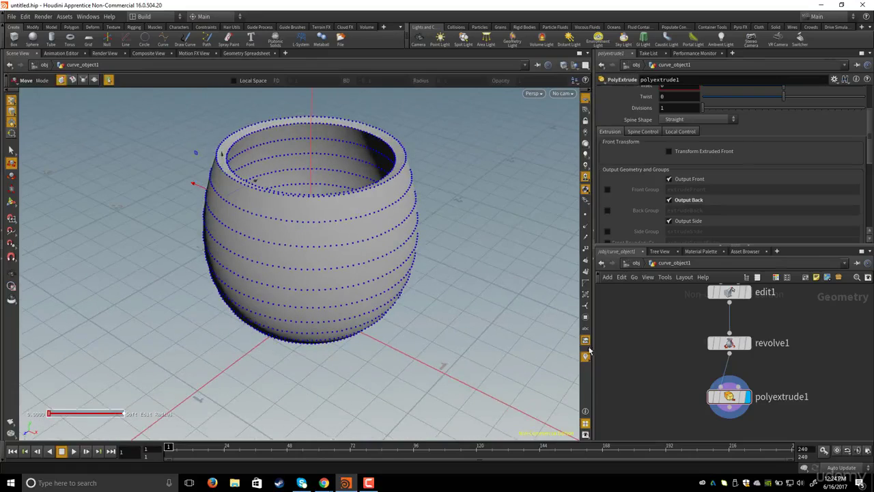
{"action": "left_click_drag", "start_coordinate": [365, 172], "coordinate": [454, 239]}
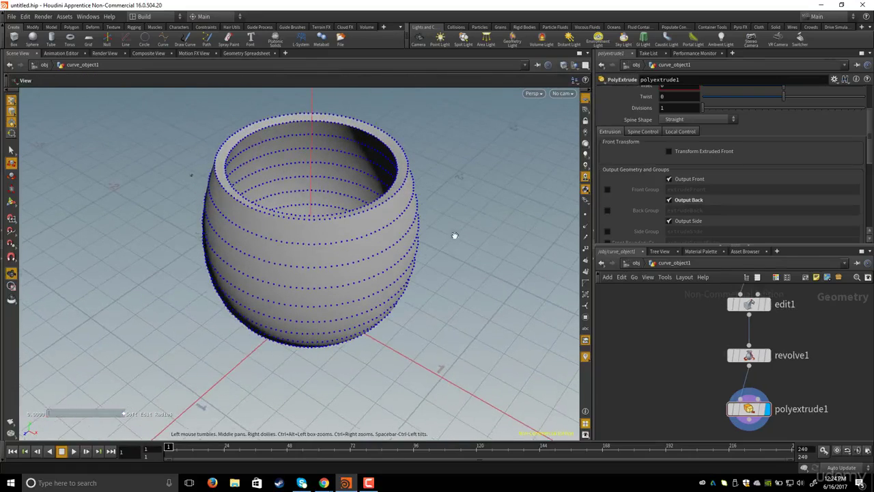
Step: Add a Font node beside the mug's node chain and set its text to "Coffee"
{"action": "scroll", "coordinate": [704, 368], "scroll_direction": "down", "scroll_amount": 5}
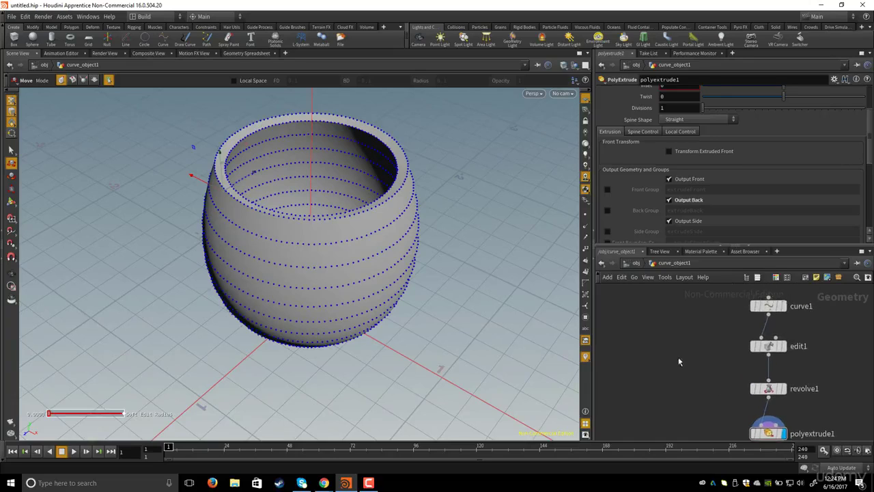
{"action": "middle_click_drag", "start_coordinate": [680, 371], "coordinate": [680, 355]}
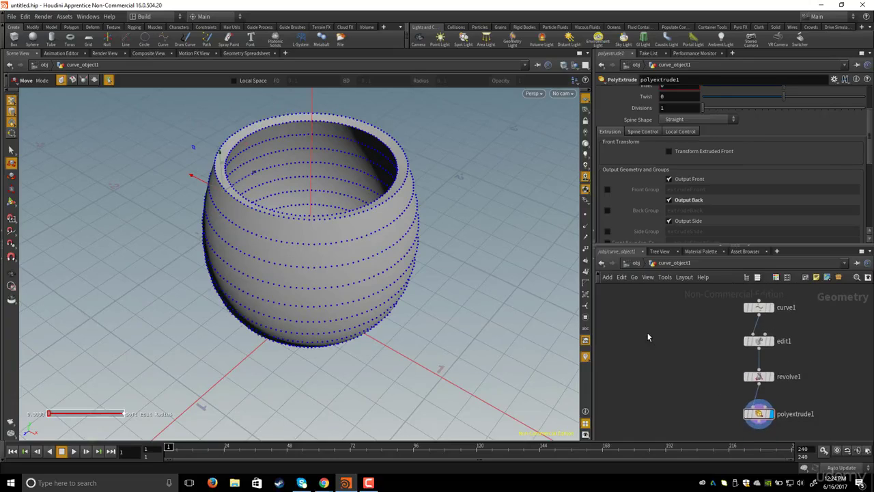
{"action": "key", "text": "Tab"}
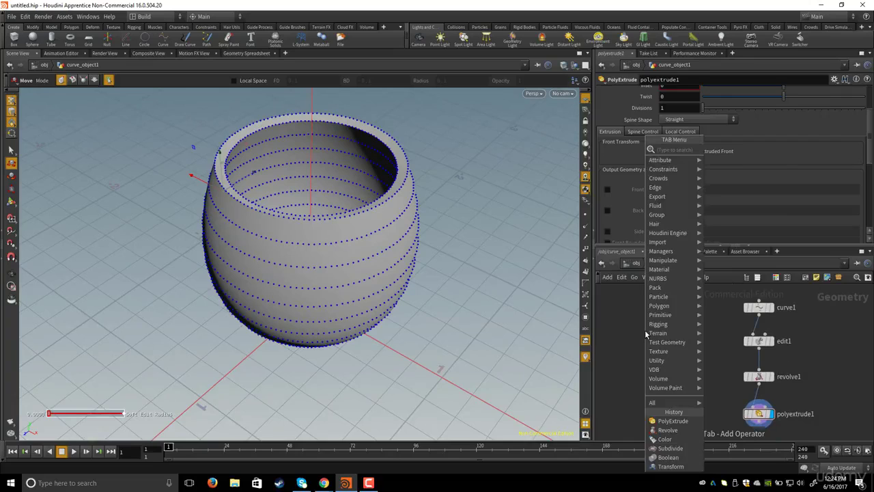
{"action": "type", "text": "fon"}
{"action": "key", "text": "Return"}
{"action": "left_click", "coordinate": [644, 331]}
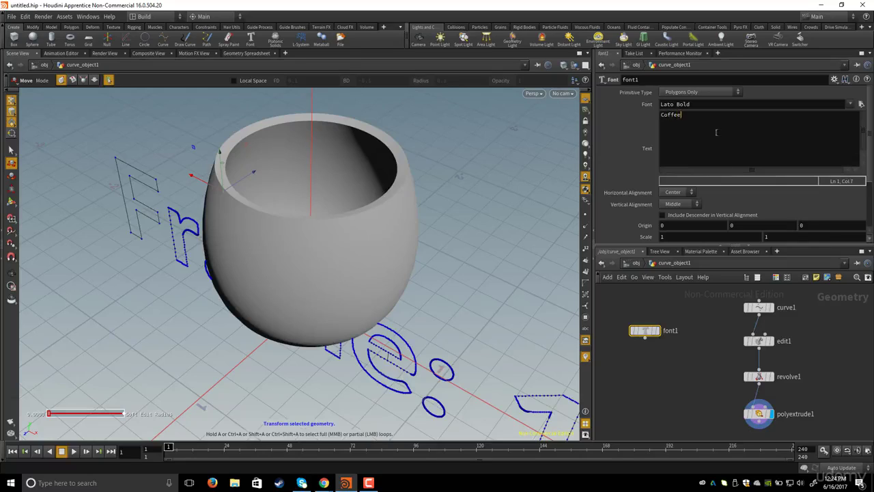
{"action": "left_click", "coordinate": [701, 377]}
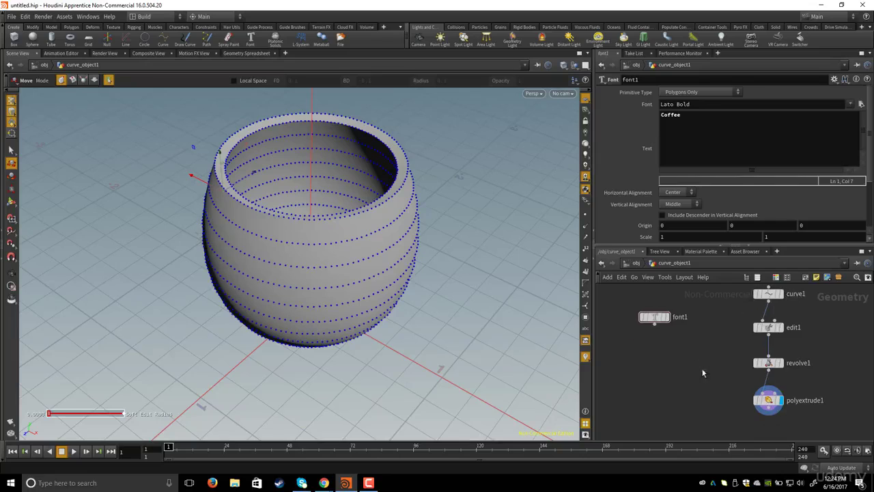
Step: Make font1 the displayed node so the viewport shows the text
{"action": "left_click_drag", "start_coordinate": [687, 313], "coordinate": [615, 353]}
{"action": "scroll", "coordinate": [700, 361], "scroll_direction": "up", "scroll_amount": 1}
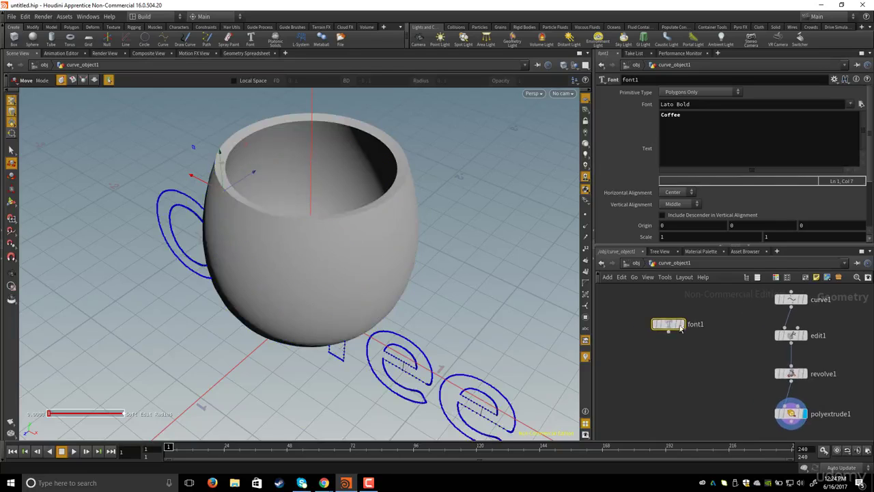
{"action": "left_click", "coordinate": [682, 325]}
{"action": "left_click_drag", "start_coordinate": [649, 309], "coordinate": [701, 352]}
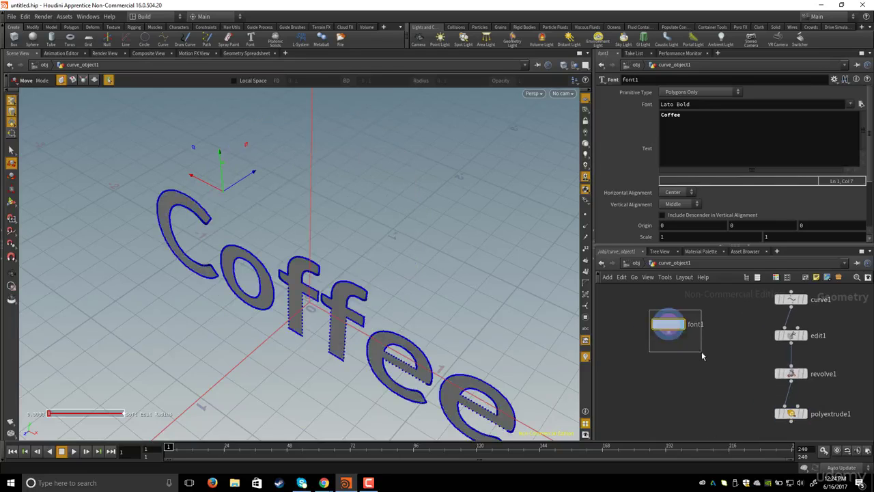
{"action": "left_click_drag", "start_coordinate": [413, 248], "coordinate": [456, 253], "text": "alt"}
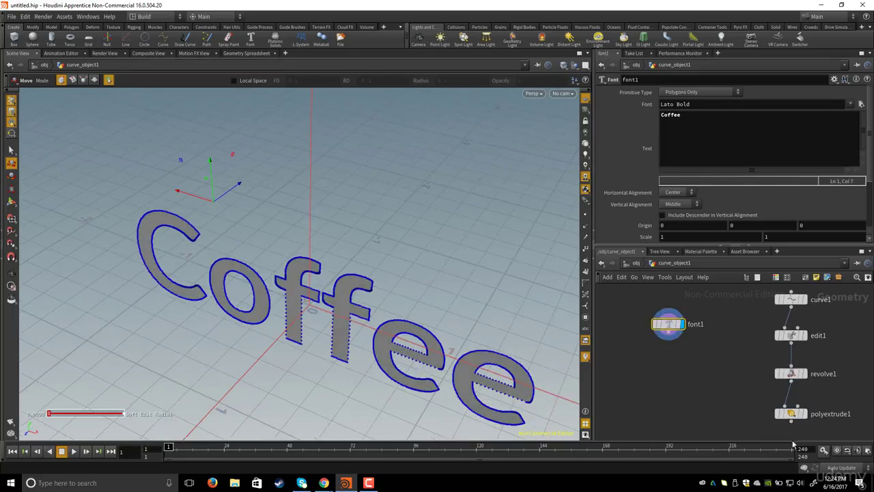
Step: Template polyextrude1 to show the mug as a wireframe reference behind the text
{"action": "scroll", "coordinate": [712, 393], "scroll_direction": "down", "scroll_amount": 2}
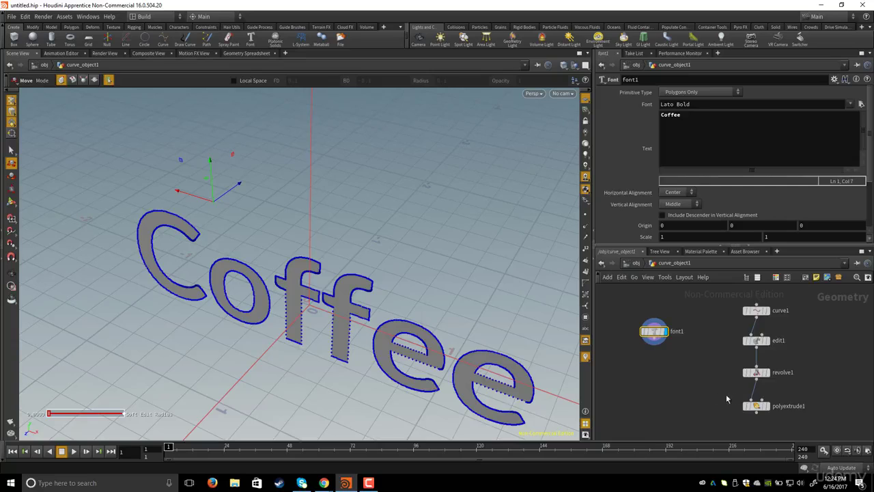
{"action": "middle_click_drag", "start_coordinate": [715, 394], "coordinate": [716, 383]}
{"action": "scroll", "coordinate": [756, 397], "scroll_direction": "up", "scroll_amount": 2}
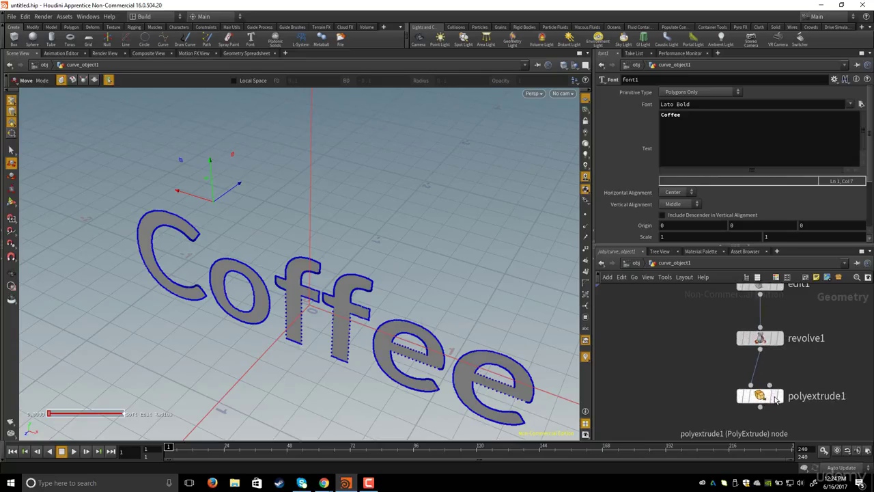
{"action": "left_click", "coordinate": [776, 396]}
{"action": "key", "text": "Escape"}
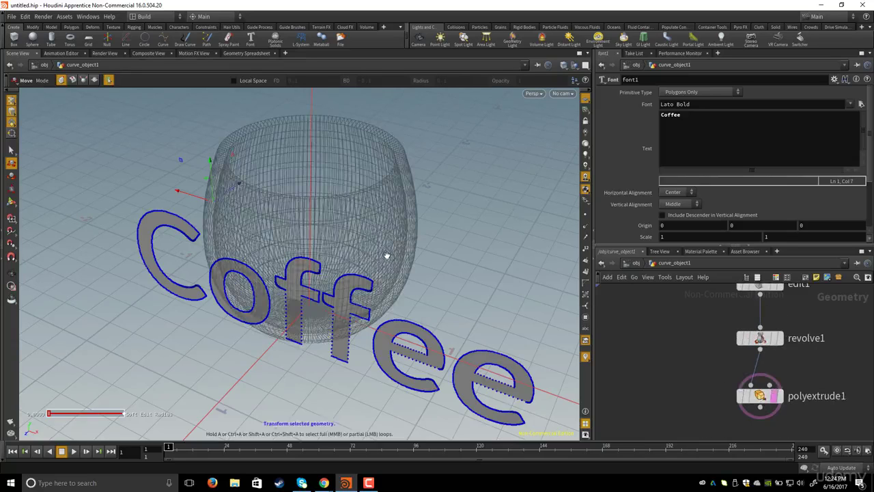
{"action": "left_click_drag", "start_coordinate": [384, 253], "coordinate": [401, 242]}
{"action": "key", "text": "t"}
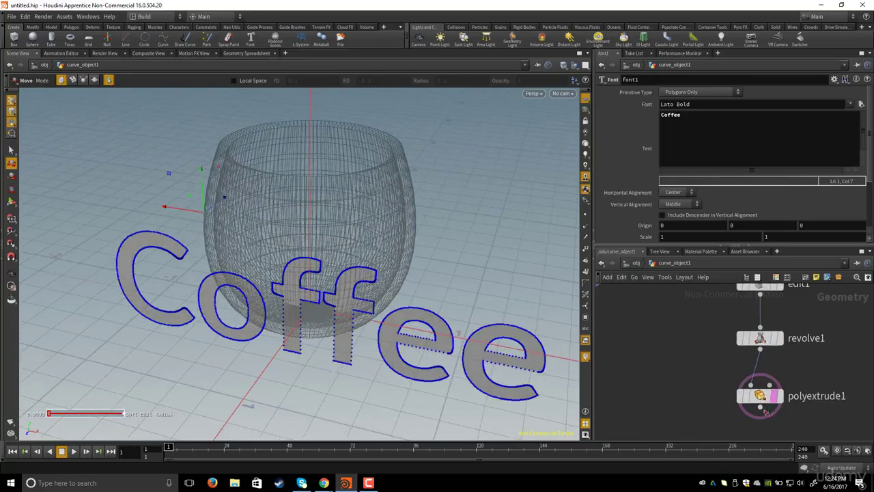
{"action": "left_click_drag", "start_coordinate": [339, 216], "coordinate": [359, 217], "text": "alt"}
Step: Add a Transform node below font1 and connect font1's output to its input
{"action": "mouse_move", "coordinate": [658, 354]}
{"action": "middle_mouse_down"}
{"action": "mouse_move", "coordinate": [738, 414]}
{"action": "mouse_move", "coordinate": [665, 371]}
{"action": "middle_mouse_up"}
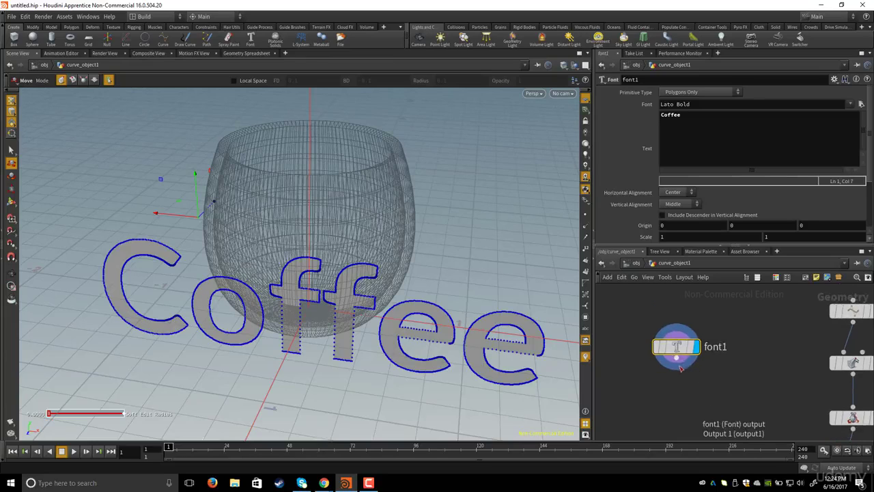
{"action": "key", "text": "Tab"}
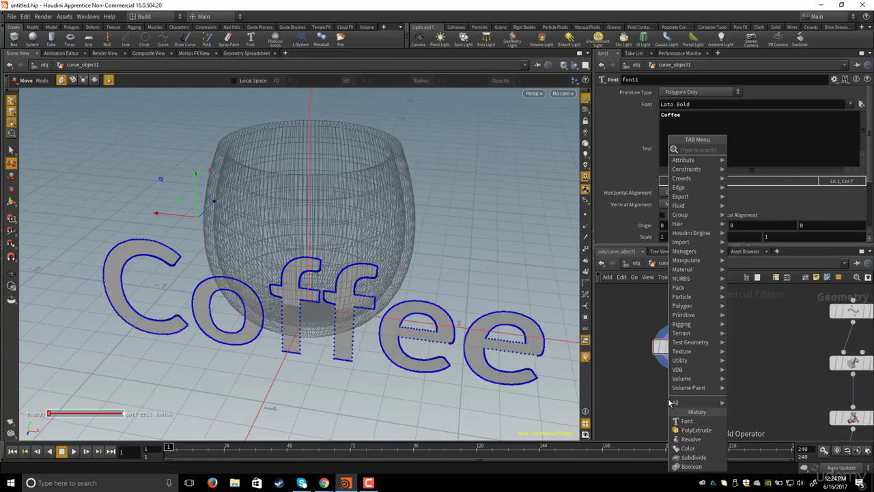
{"action": "type", "text": "tras"}
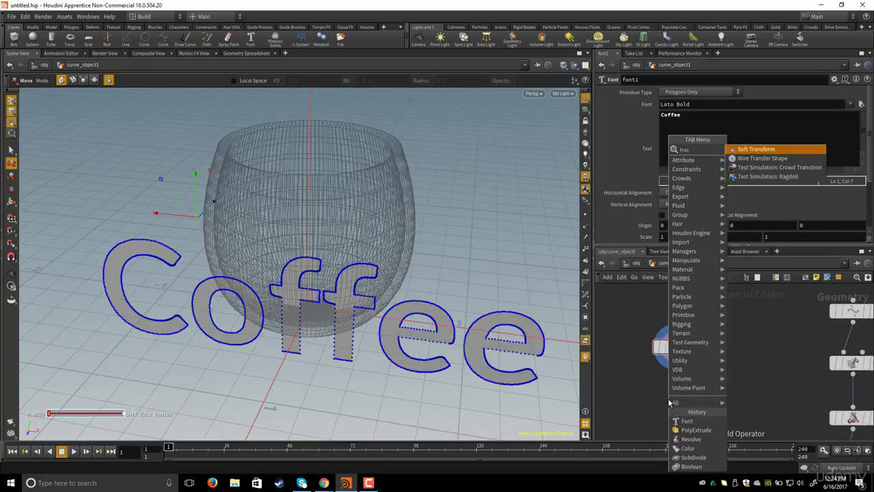
{"action": "key", "text": "BackSpace"}
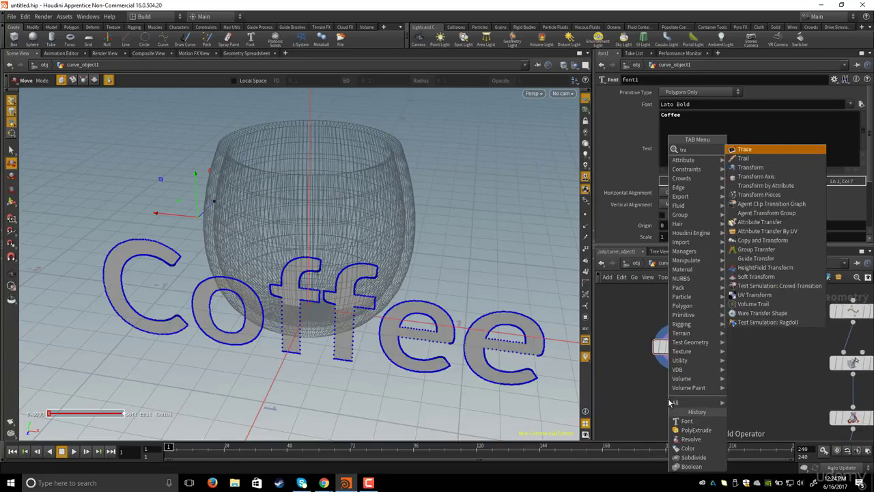
{"action": "type", "text": "nsf"}
{"action": "key", "text": "Return"}
{"action": "left_click", "coordinate": [669, 403]}
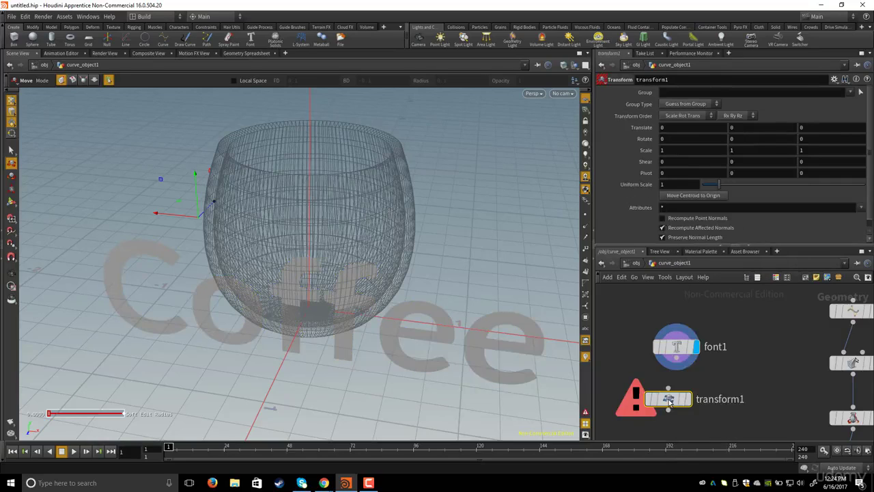
{"action": "left_click_drag", "start_coordinate": [669, 403], "coordinate": [678, 404]}
{"action": "left_click", "coordinate": [677, 358]}
{"action": "left_click", "coordinate": [676, 389]}
Step: Make transform1 the displayed node and keep it selected
{"action": "middle_click_drag", "start_coordinate": [739, 363], "coordinate": [738, 346]}
{"action": "left_click", "coordinate": [696, 383]}
{"action": "left_click_drag", "start_coordinate": [635, 364], "coordinate": [727, 413]}
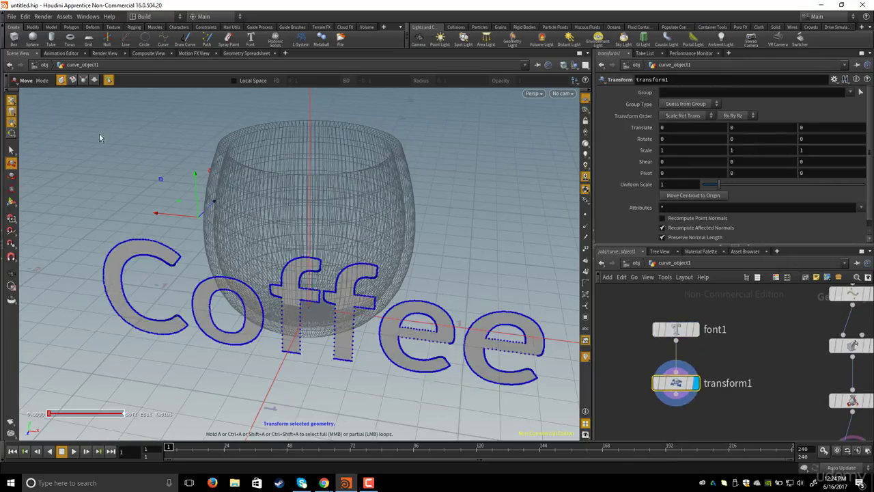
Step: Scale the "Coffee" text down uniformly to about 0.43 with transform1's viewport handles
{"action": "left_click", "coordinate": [11, 204]}
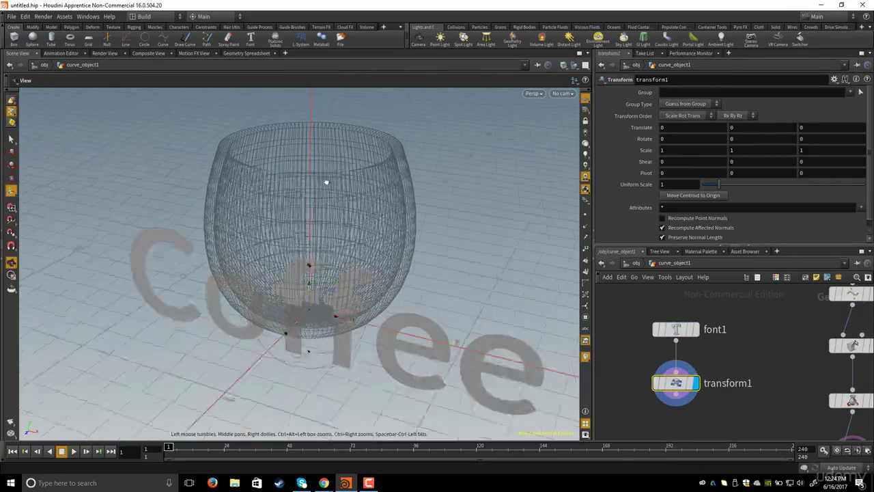
{"action": "left_click", "coordinate": [11, 178]}
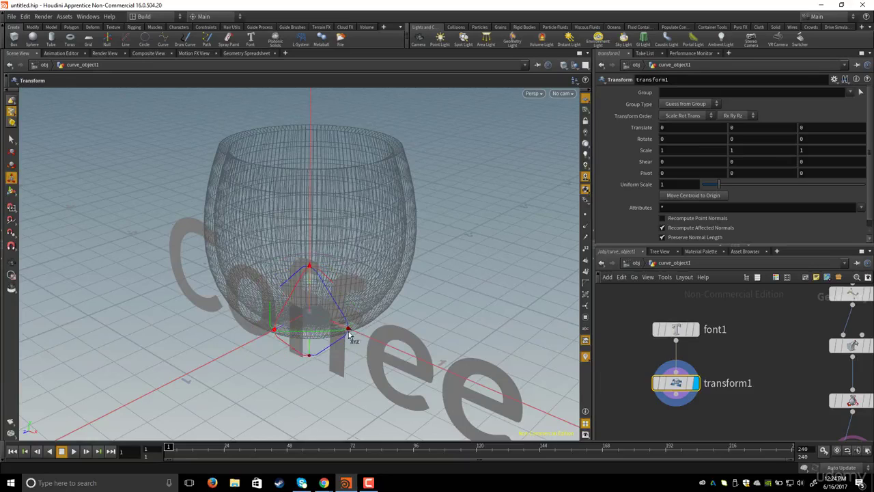
{"action": "left_click_drag", "start_coordinate": [348, 332], "coordinate": [329, 323]}
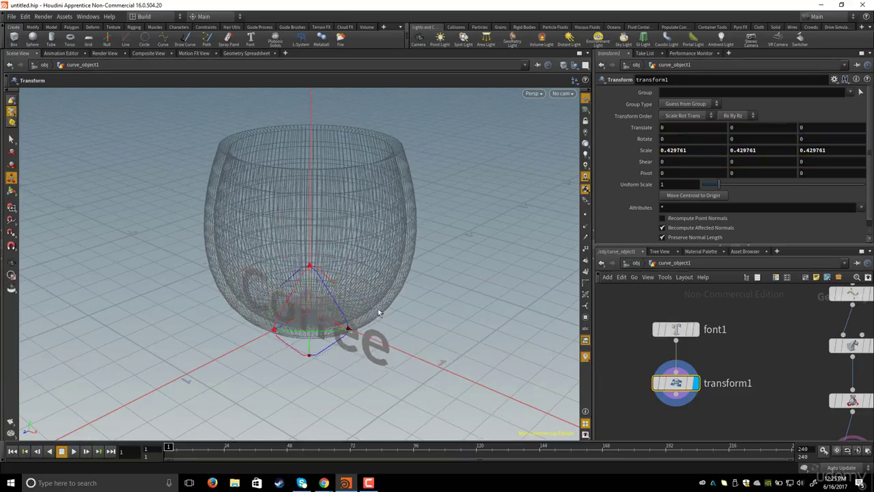
{"action": "left_click_drag", "start_coordinate": [379, 313], "coordinate": [291, 321], "text": "alt"}
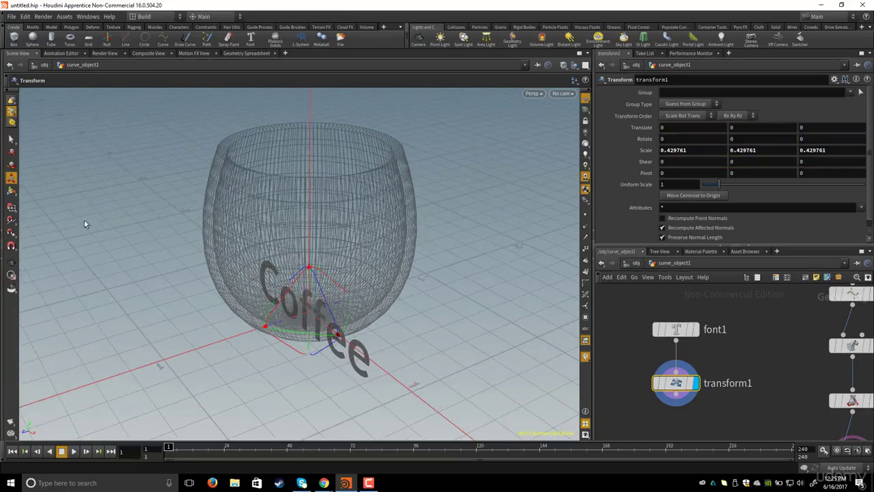
{"action": "left_click", "coordinate": [11, 195]}
{"action": "middle_click_drag", "start_coordinate": [308, 326], "coordinate": [328, 323], "text": "alt"}
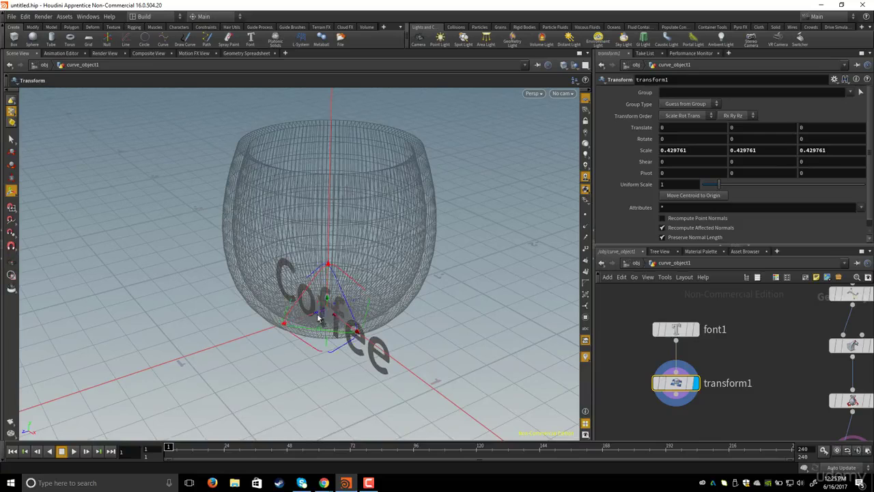
Step: Move the text to the mug's outer wall, about 0.627 in Y and 0.685 in Z, and shrink it uniformly to about 0.28
{"action": "left_click_drag", "start_coordinate": [317, 316], "coordinate": [261, 338]}
{"action": "left_click_drag", "start_coordinate": [260, 338], "coordinate": [224, 261], "text": "alt"}
{"action": "key", "text": "Escape"}
{"action": "key", "text": "t"}
{"action": "left_click_drag", "start_coordinate": [266, 265], "coordinate": [304, 215], "text": "alt"}
{"action": "key", "text": "t"}
{"action": "key", "text": "Escape"}
{"action": "key", "text": "t"}
{"action": "key", "text": "Escape"}
{"action": "key", "text": "t"}
{"action": "key", "text": "Escape"}
{"action": "key", "text": "t"}
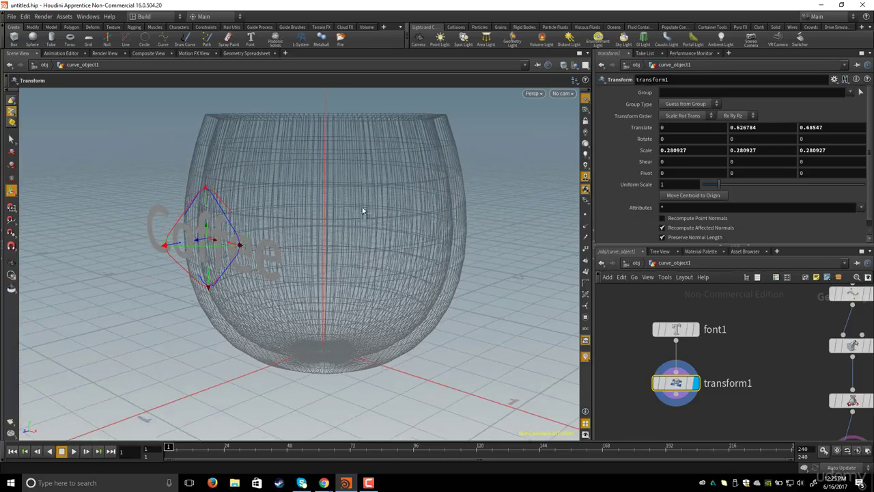
Step: Add a Ray node to the network below transform1
{"action": "scroll", "coordinate": [751, 399], "scroll_direction": "down", "scroll_amount": 4}
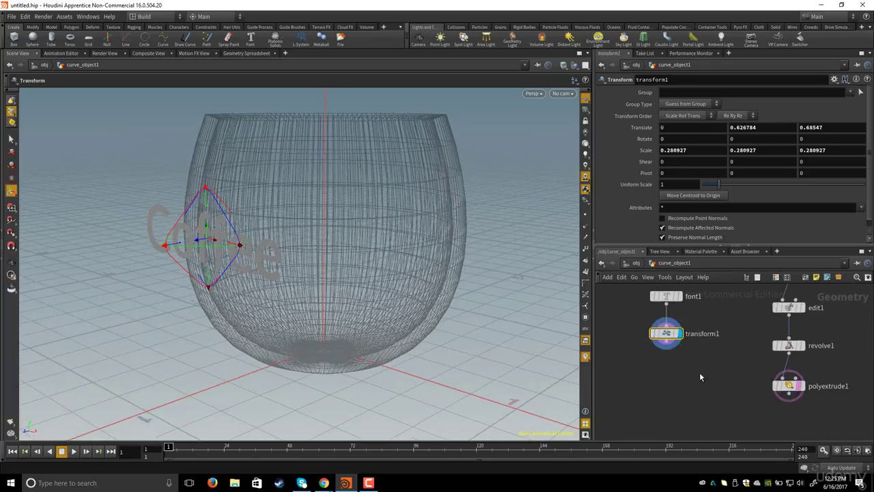
{"action": "key", "text": "Tab"}
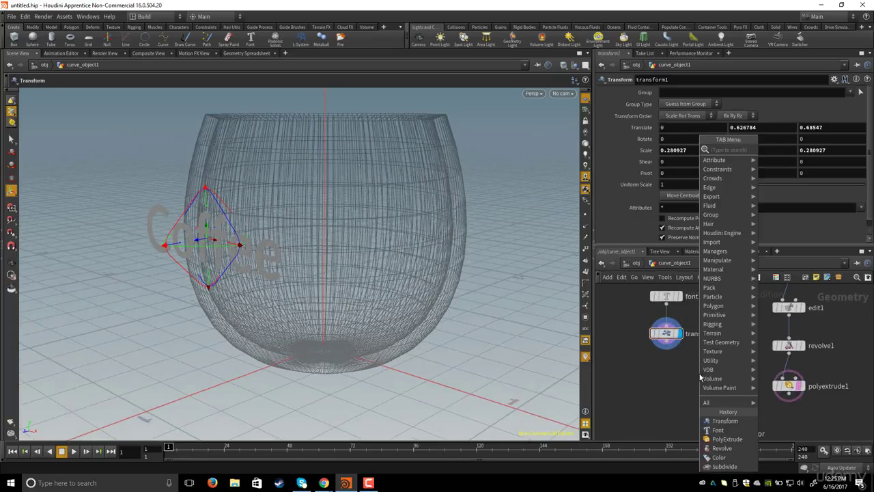
{"action": "type", "text": "ray"}
{"action": "key", "text": "Return"}
{"action": "left_click", "coordinate": [705, 397]}
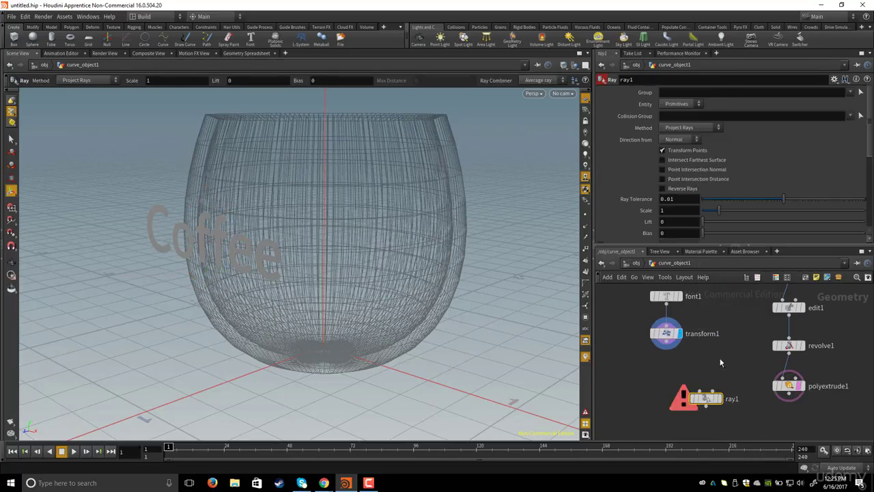
{"action": "left_click_drag", "start_coordinate": [669, 402], "coordinate": [647, 409]}
{"action": "middle_click_drag", "start_coordinate": [678, 366], "coordinate": [684, 361]}
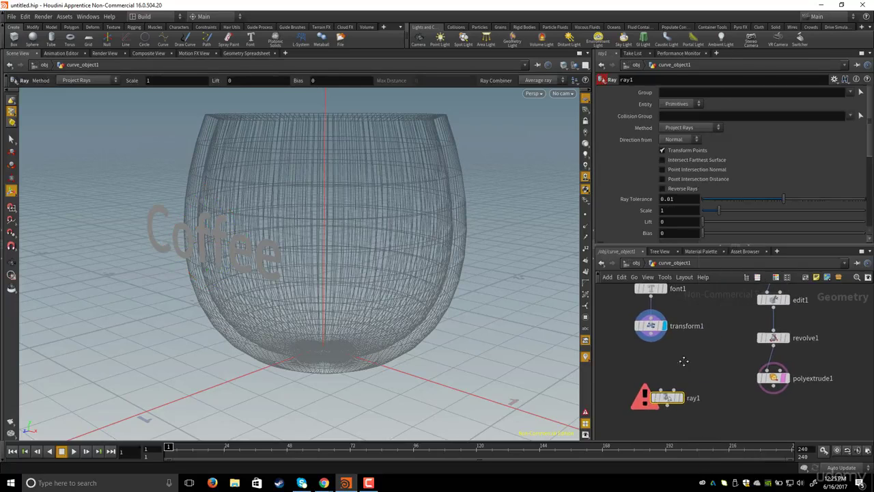
Step: Wire transform1 into ray1's first input and polyextrude1 into its second, and make ray1 the displayed node
{"action": "left_click_drag", "start_coordinate": [293, 250], "coordinate": [224, 242]}
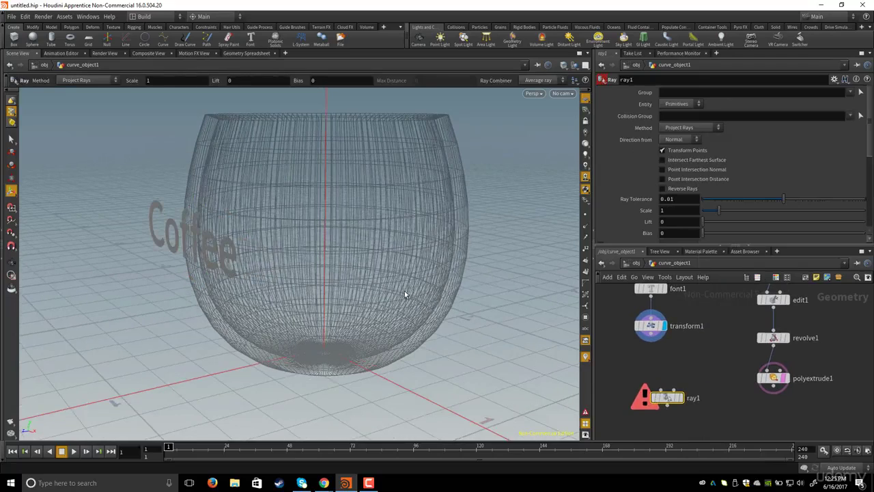
{"action": "left_click", "coordinate": [653, 340]}
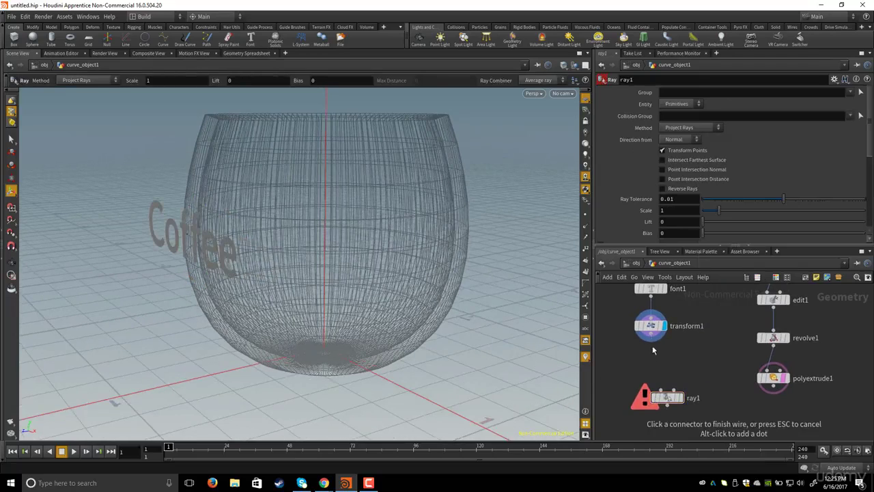
{"action": "left_click", "coordinate": [659, 387]}
{"action": "middle_click_drag", "start_coordinate": [671, 351], "coordinate": [715, 371]}
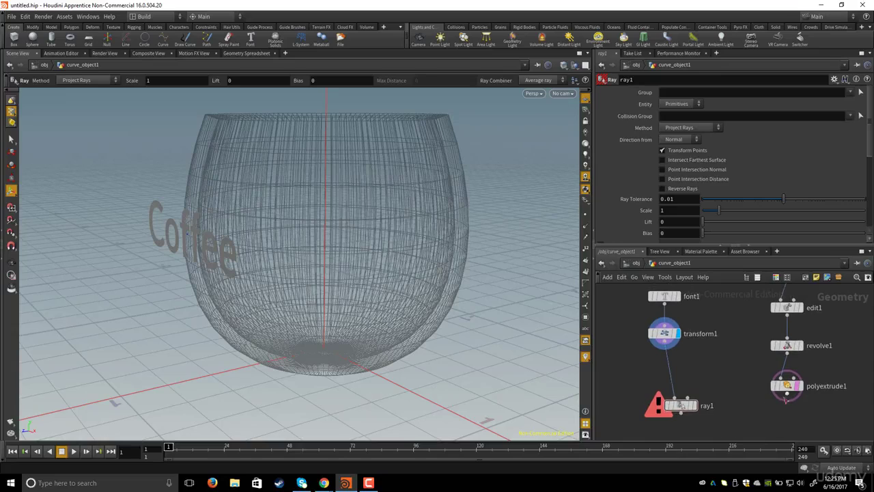
{"action": "left_click", "coordinate": [785, 396]}
{"action": "left_click", "coordinate": [690, 402]}
{"action": "left_click", "coordinate": [693, 405]}
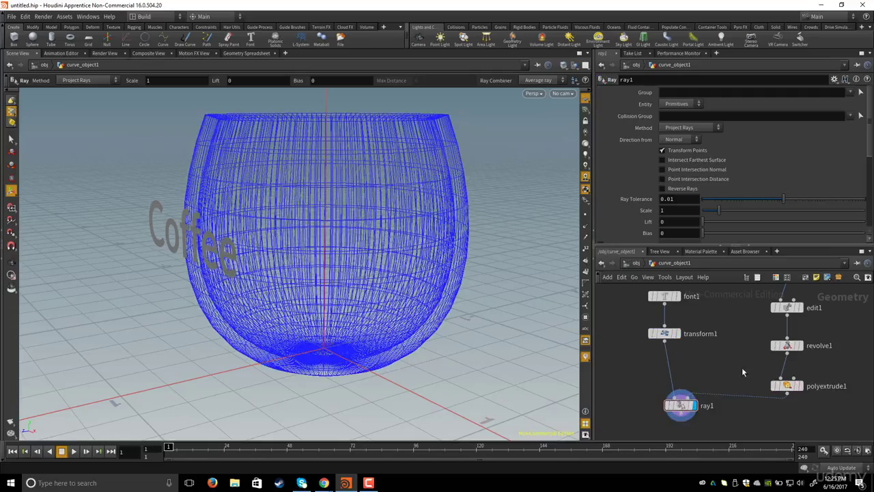
Step: Set ray1's projection method to Minimum Distance so the text wraps onto the mug surface
{"action": "key", "text": "Escape"}
{"action": "mouse_move", "coordinate": [267, 179]}
{"action": "left_mouse_down", "text": "alt"}
{"action": "mouse_move", "coordinate": [256, 179]}
{"action": "mouse_move", "coordinate": [264, 184]}
{"action": "left_mouse_up", "text": "alt"}
{"action": "left_click_drag", "start_coordinate": [654, 399], "coordinate": [713, 423]}
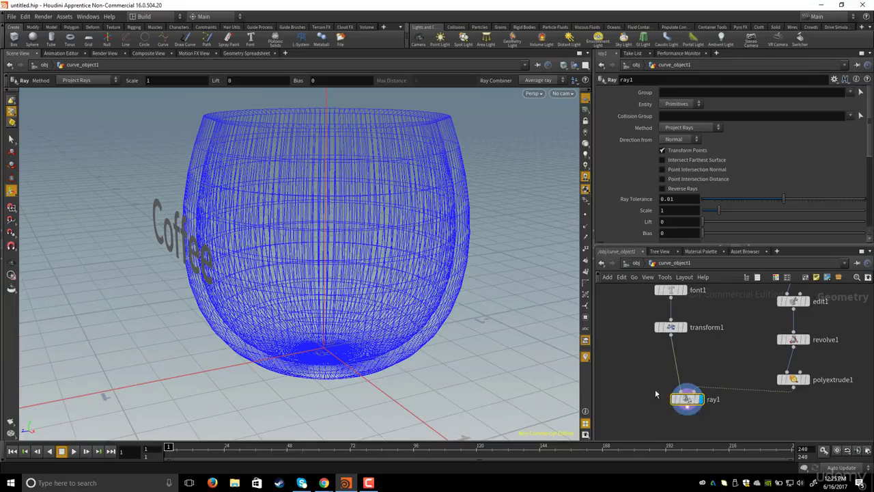
{"action": "left_click_drag", "start_coordinate": [650, 381], "coordinate": [720, 417]}
{"action": "left_click", "coordinate": [687, 128]}
{"action": "left_click", "coordinate": [679, 141]}
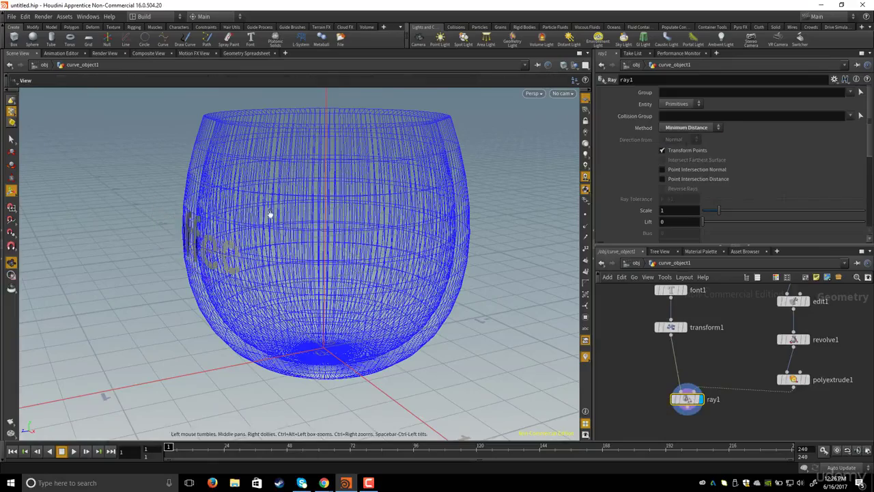
{"action": "left_click_drag", "start_coordinate": [270, 214], "coordinate": [244, 216]}
{"action": "right_click_drag", "start_coordinate": [327, 238], "coordinate": [306, 246]}
{"action": "left_click_drag", "start_coordinate": [306, 246], "coordinate": [368, 251]}
Step: Align ray1 under transform1 and add a PolyExtrude node below it
{"action": "left_click_drag", "start_coordinate": [686, 401], "coordinate": [677, 398]}
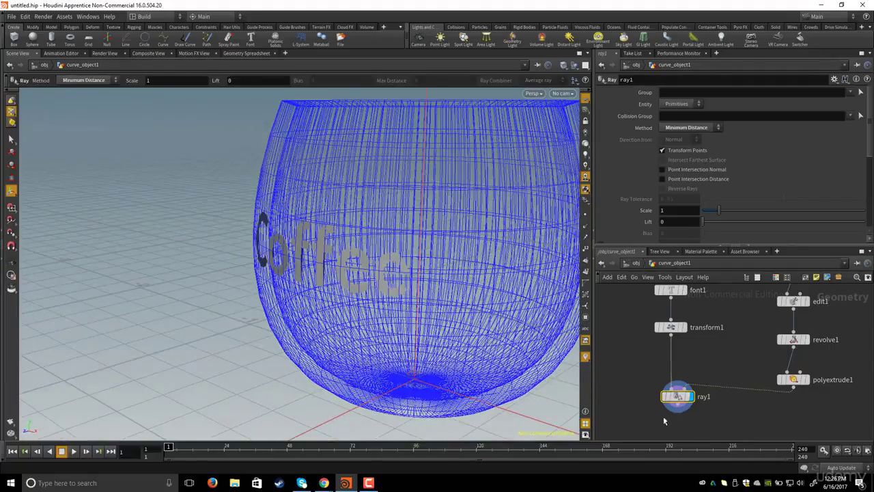
{"action": "middle_click_drag", "start_coordinate": [651, 415], "coordinate": [675, 385]}
{"action": "left_click", "coordinate": [661, 404]}
{"action": "scroll", "coordinate": [665, 387], "scroll_direction": "up", "scroll_amount": 1}
{"action": "key", "text": "Tab"}
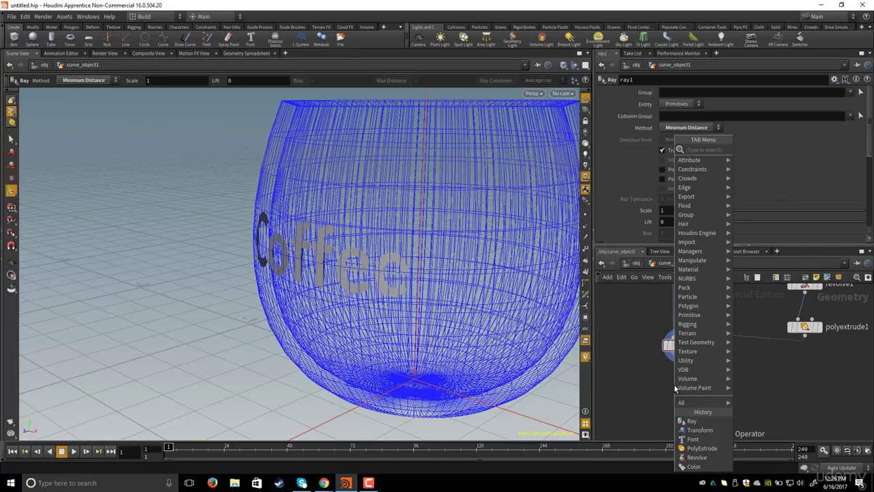
{"action": "type", "text": "ext"}
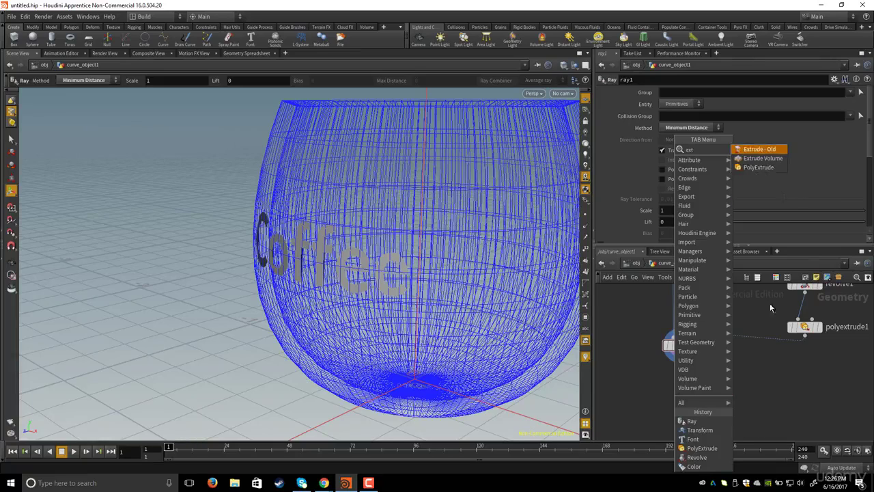
{"action": "key", "text": "Escape"}
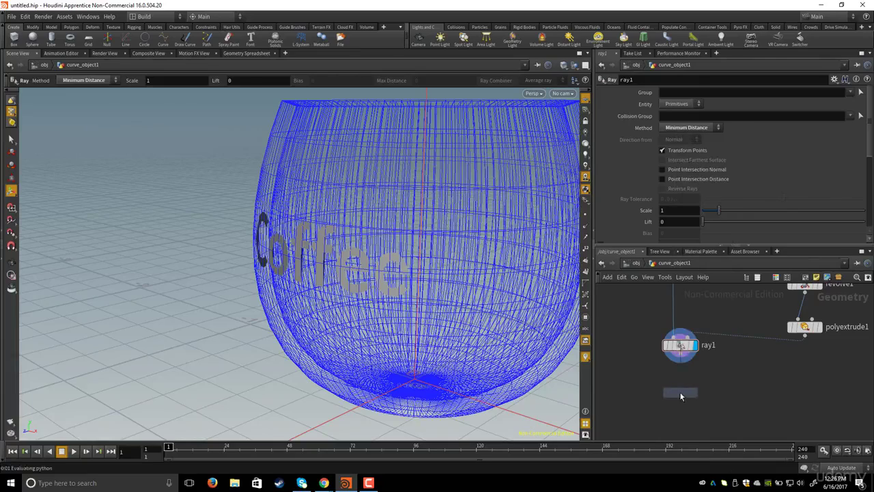
{"action": "left_click", "coordinate": [680, 392]}
Step: Connect ray1's output to the new PolyExtrude node's first input and make that node the displayed one
{"action": "left_click", "coordinate": [662, 368]}
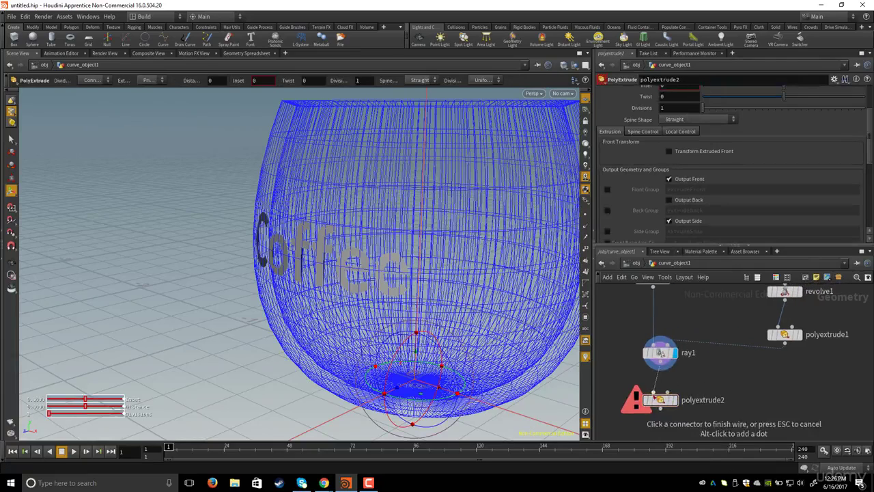
{"action": "left_click", "coordinate": [667, 401]}
{"action": "left_click", "coordinate": [675, 404]}
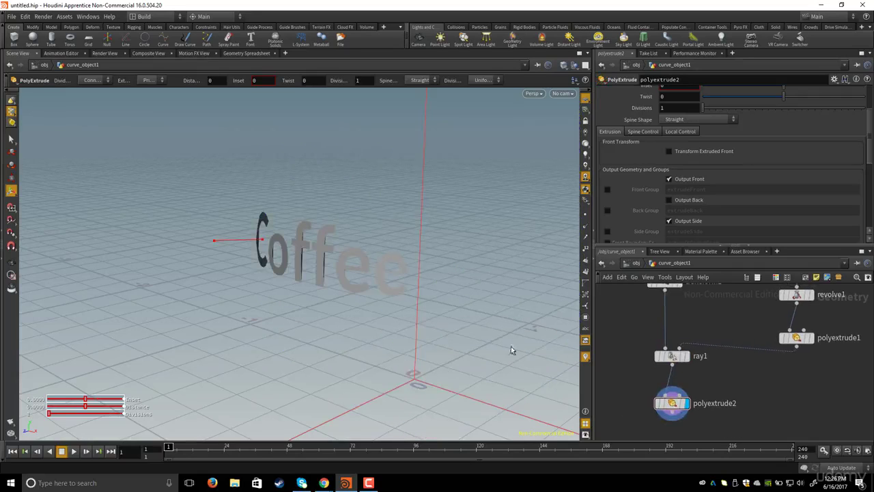
{"action": "key", "text": "Escape"}
{"action": "left_click_drag", "start_coordinate": [361, 250], "coordinate": [303, 250]}
{"action": "scroll", "coordinate": [303, 250], "scroll_direction": "up", "scroll_amount": 3}
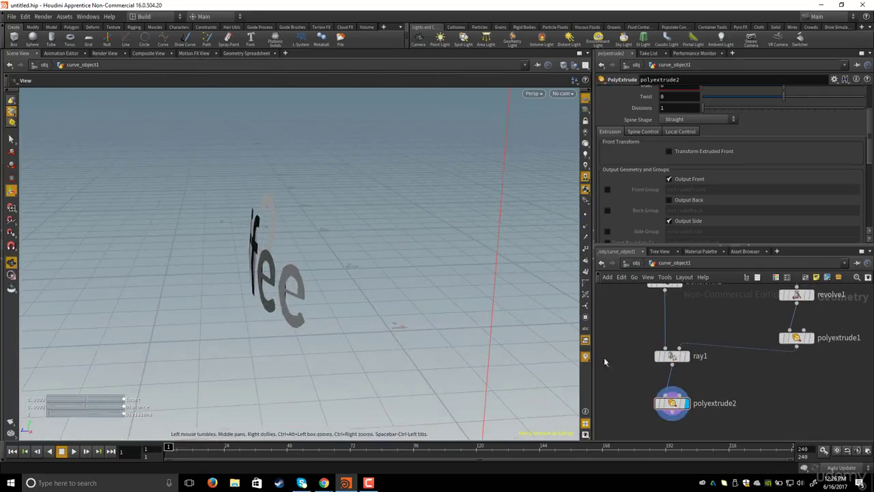
Step: Set polyextrude2's extrusion distance to 0.073 to give the projected text thickness
{"action": "left_click_drag", "start_coordinate": [645, 438], "coordinate": [723, 404]}
{"action": "scroll", "coordinate": [652, 136], "scroll_direction": "up", "scroll_amount": 3}
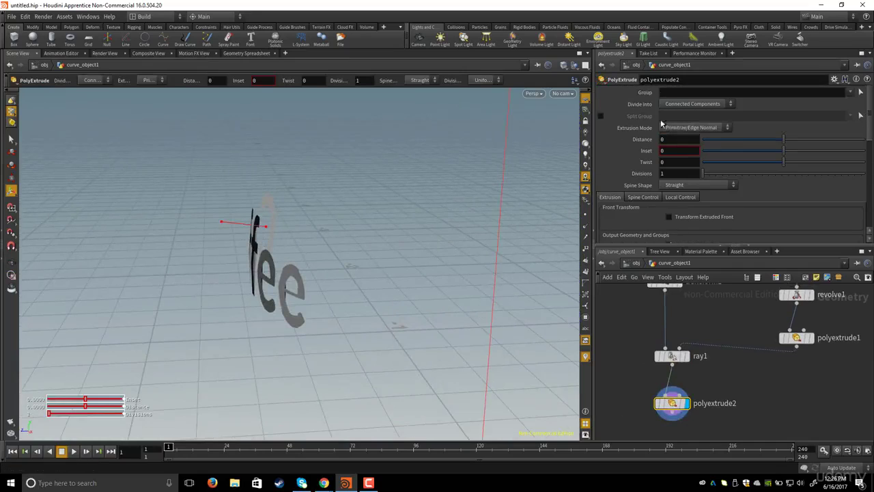
{"action": "left_click_drag", "start_coordinate": [785, 144], "coordinate": [789, 144]}
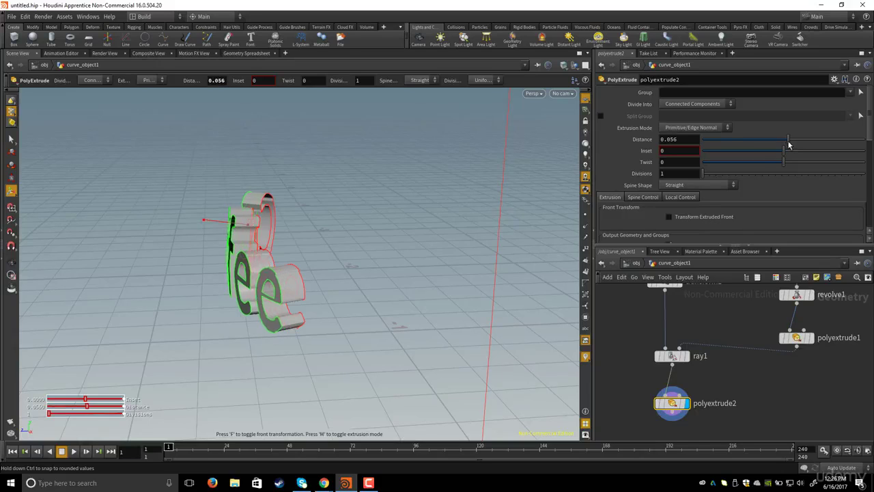
{"action": "left_click_drag", "start_coordinate": [302, 226], "coordinate": [273, 245], "text": "alt"}
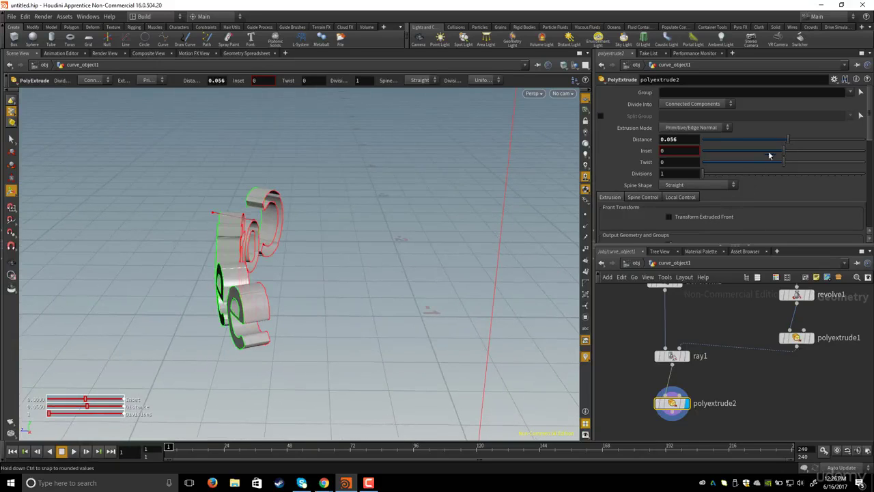
{"action": "left_click_drag", "start_coordinate": [785, 147], "coordinate": [790, 146]}
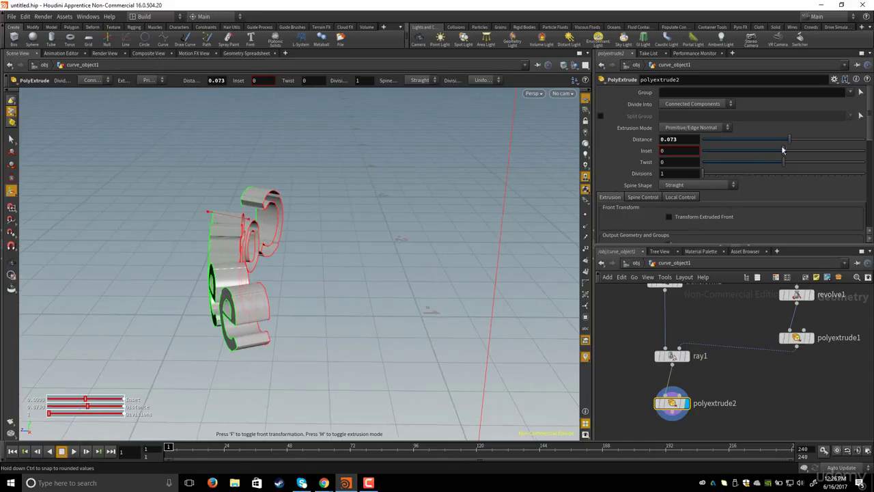
Step: Template polyextrude1 to show the mug as a wireframe reference behind the extruded text
{"action": "middle_click_drag", "start_coordinate": [627, 369], "coordinate": [634, 335]}
{"action": "left_click_drag", "start_coordinate": [248, 228], "coordinate": [311, 209], "text": "alt"}
{"action": "scroll", "coordinate": [710, 355], "scroll_direction": "down", "scroll_amount": 2}
{"action": "middle_click_drag", "start_coordinate": [742, 359], "coordinate": [722, 376]}
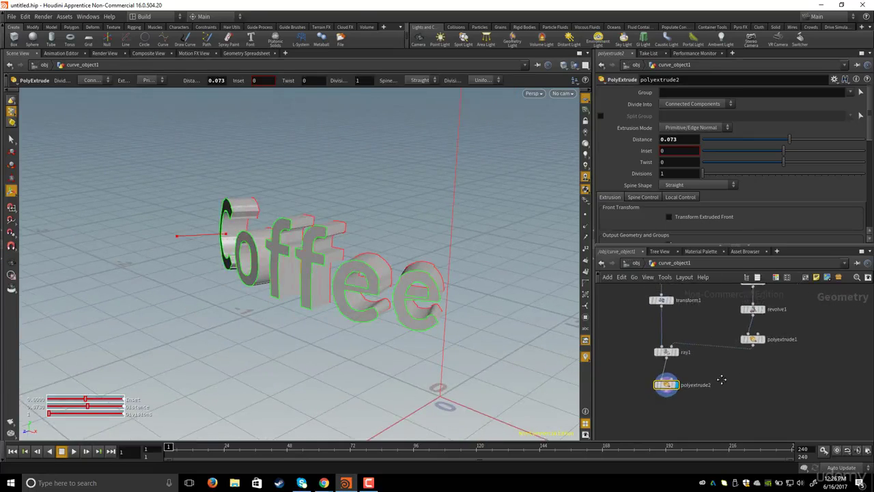
{"action": "scroll", "coordinate": [726, 373], "scroll_direction": "up", "scroll_amount": 1}
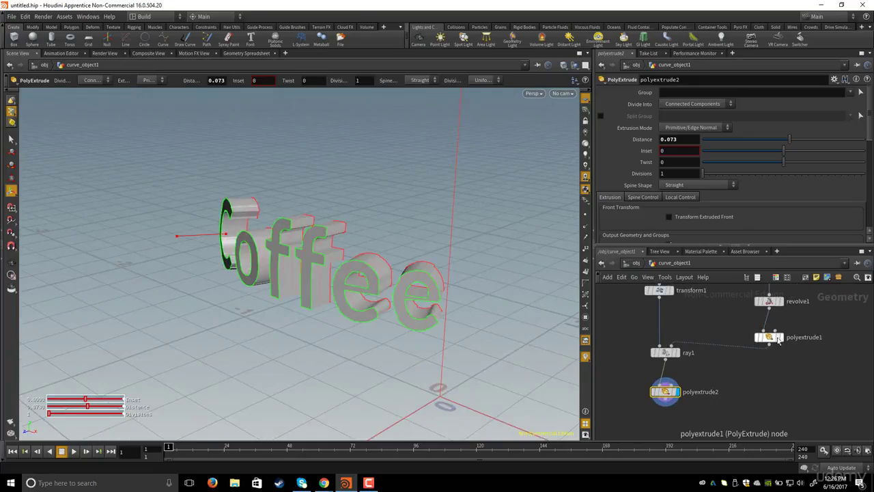
{"action": "left_click", "coordinate": [777, 341]}
Step: Examine from several angles how the extruded text sits against the mug wall
{"action": "key", "text": "Escape"}
{"action": "left_click_drag", "start_coordinate": [398, 285], "coordinate": [216, 219]}
{"action": "key", "text": "Return"}
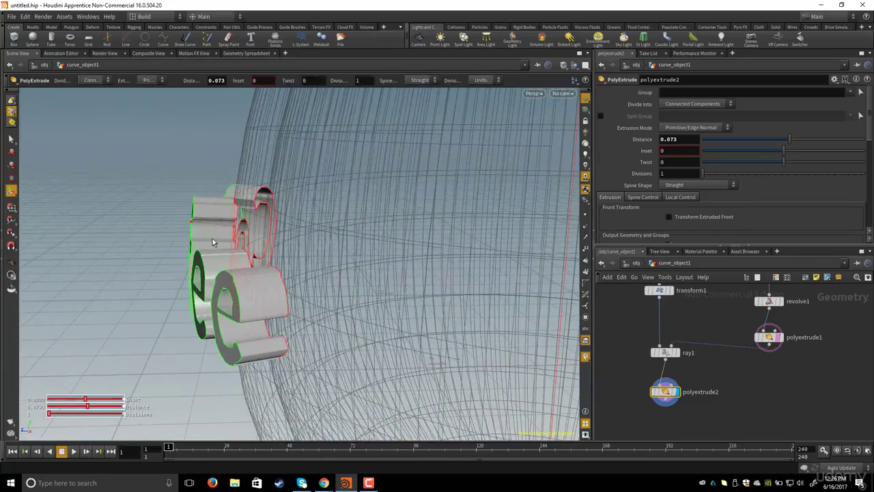
{"action": "key", "text": "Escape"}
{"action": "left_click_drag", "start_coordinate": [248, 262], "coordinate": [225, 257]}
{"action": "key", "text": "Return"}
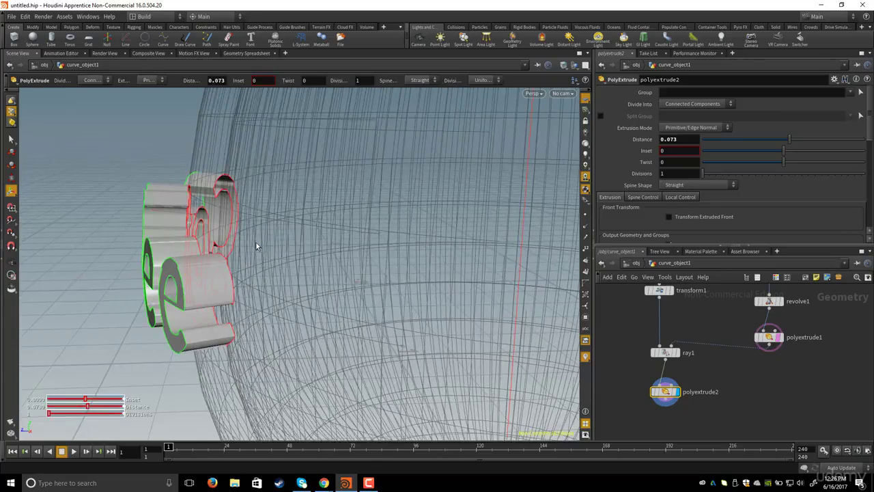
{"action": "key", "text": "Escape"}
{"action": "left_click_drag", "start_coordinate": [302, 251], "coordinate": [257, 282]}
{"action": "key", "text": "Return"}
{"action": "left_click_drag", "start_coordinate": [321, 278], "coordinate": [315, 222]}
Step: Add a Transform node below polyextrude2 in the network
{"action": "middle_click_drag", "start_coordinate": [704, 420], "coordinate": [714, 405]}
{"action": "right_click_drag", "start_coordinate": [713, 404], "coordinate": [741, 405]}
{"action": "middle_click_drag", "start_coordinate": [742, 405], "coordinate": [747, 414]}
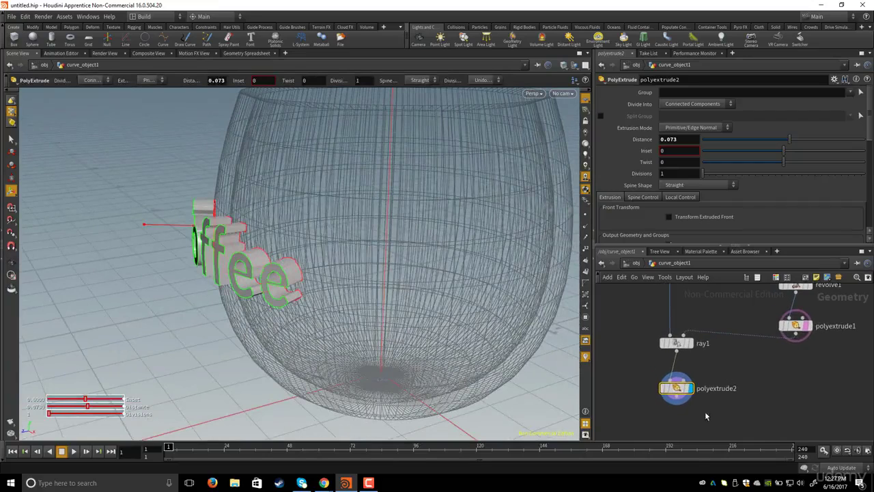
{"action": "left_click_drag", "start_coordinate": [675, 390], "coordinate": [680, 379]}
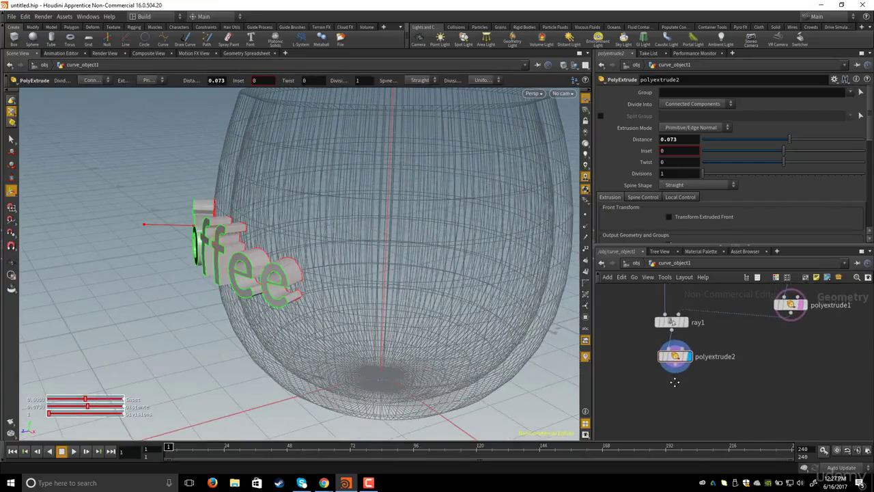
{"action": "key", "text": "Tab"}
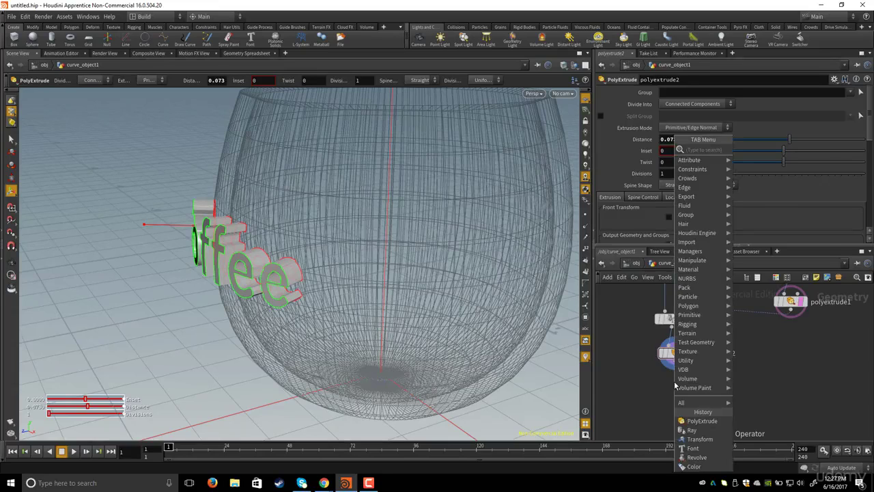
{"action": "type", "text": "tra"}
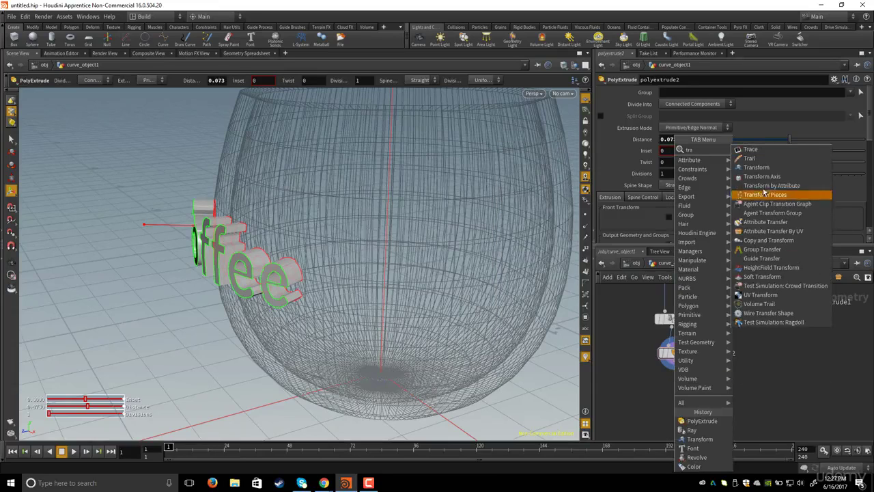
{"action": "left_click", "coordinate": [756, 167]}
{"action": "left_click", "coordinate": [675, 396]}
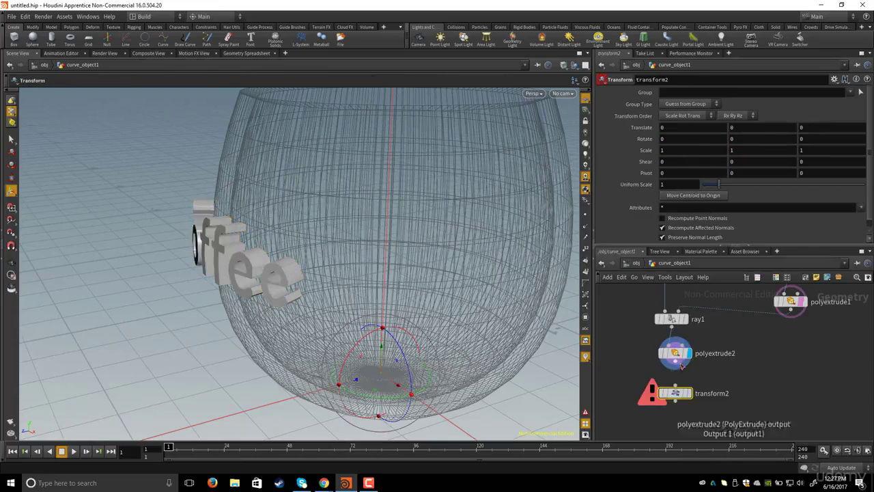
Step: Connect polyextrude2's output to the new Transform node and make that node the displayed one
{"action": "left_click", "coordinate": [675, 361]}
{"action": "left_click", "coordinate": [675, 386]}
{"action": "left_click", "coordinate": [690, 393]}
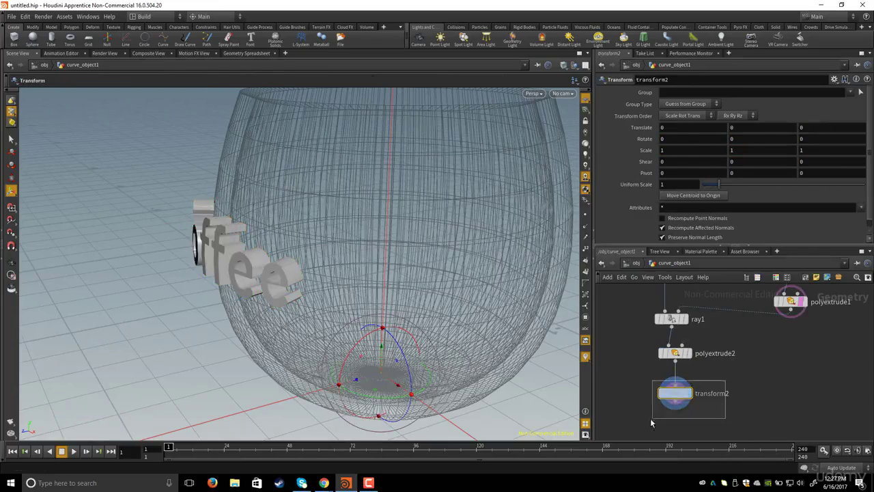
{"action": "key", "text": "Escape"}
Step: Move the Transform node's pivot onto the extruded text, at about 0.619 in Y and 0.757 in Z
{"action": "left_click_drag", "start_coordinate": [471, 257], "coordinate": [449, 242], "text": "alt"}
{"action": "right_click_drag", "start_coordinate": [448, 242], "coordinate": [403, 283], "text": "alt"}
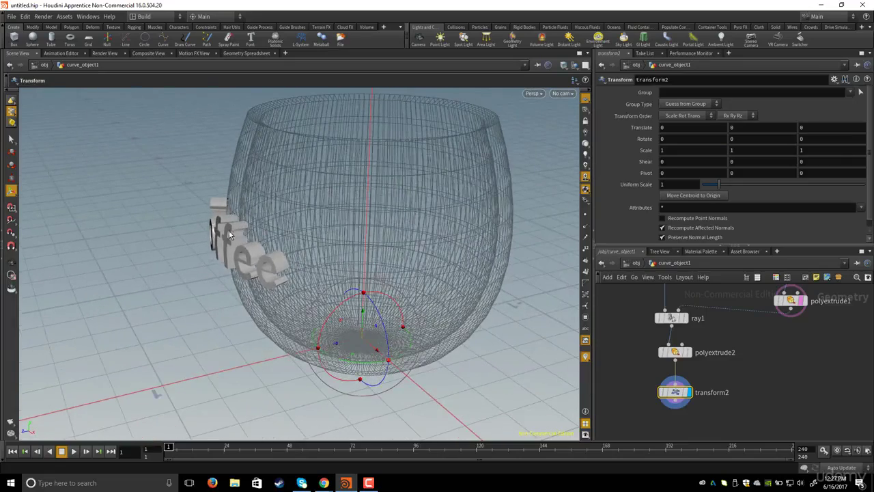
{"action": "key", "text": "Escape"}
{"action": "left_click_drag", "start_coordinate": [226, 253], "coordinate": [269, 247]}
{"action": "key", "text": "Return"}
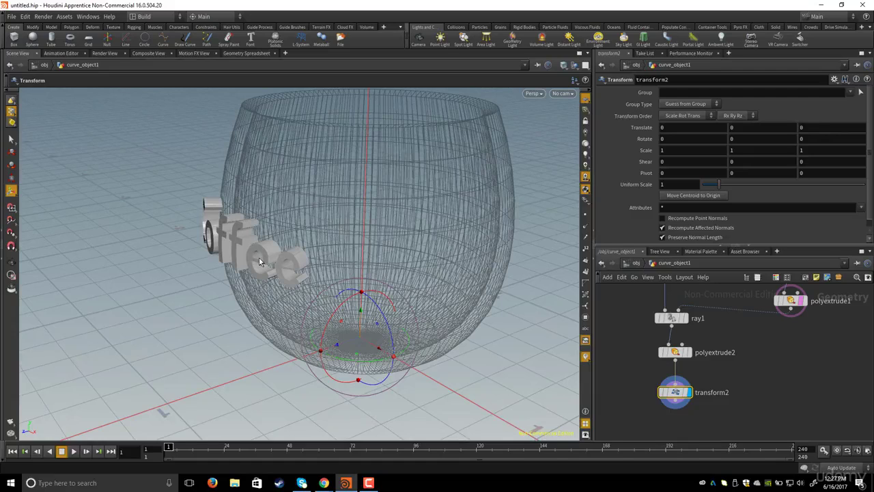
{"action": "key", "text": "Insert"}
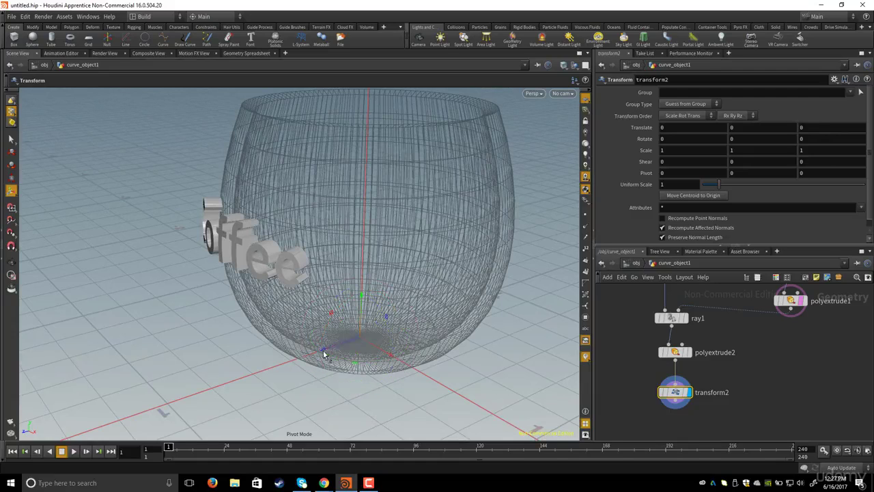
{"action": "left_click_drag", "start_coordinate": [324, 351], "coordinate": [246, 357]}
{"action": "left_click_drag", "start_coordinate": [293, 320], "coordinate": [282, 271]}
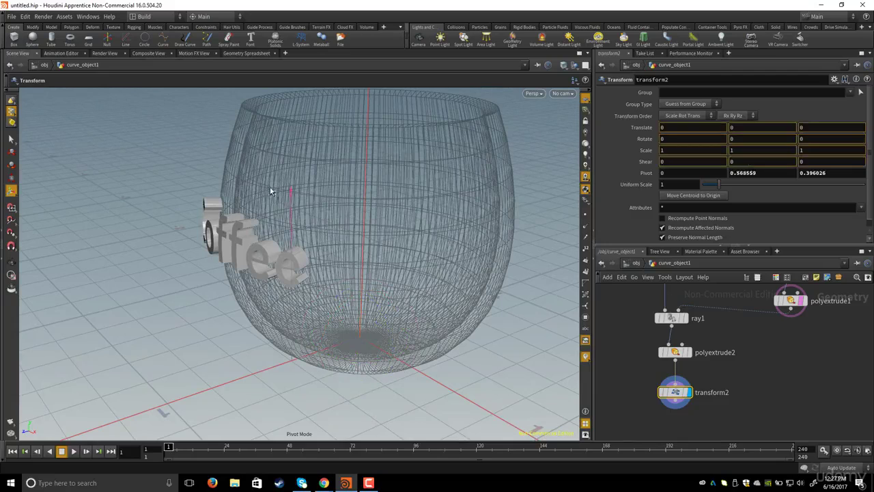
{"action": "left_click_drag", "start_coordinate": [271, 191], "coordinate": [270, 177]}
{"action": "left_click_drag", "start_coordinate": [278, 226], "coordinate": [174, 276], "text": "alt"}
{"action": "left_click_drag", "start_coordinate": [298, 284], "coordinate": [209, 195], "text": "alt"}
{"action": "left_click_drag", "start_coordinate": [269, 195], "coordinate": [291, 211], "text": "alt"}
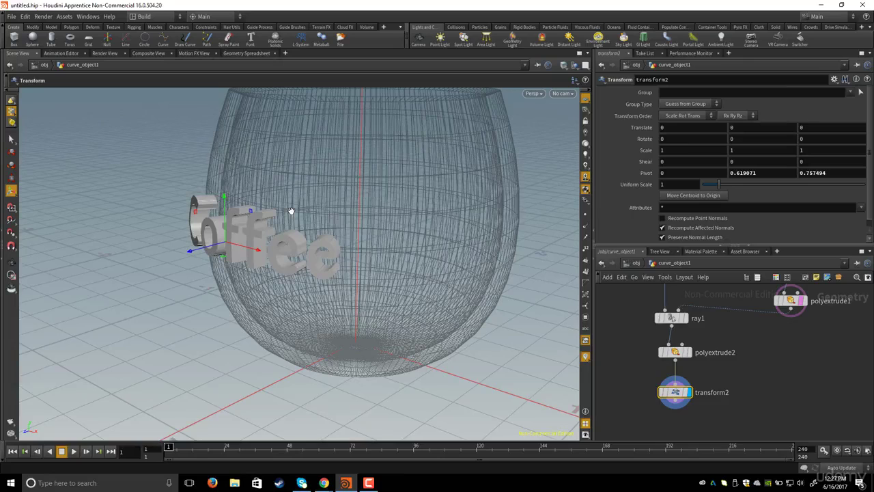
{"action": "key", "text": "Insert"}
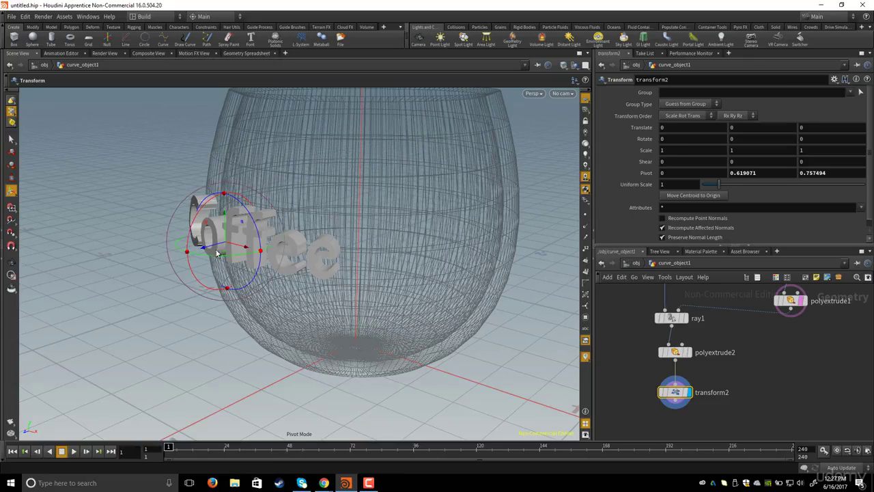
Step: Translate the extruded text about -0.027 in Z so it cuts into the mug wall
{"action": "left_click_drag", "start_coordinate": [240, 185], "coordinate": [261, 212], "text": "alt"}
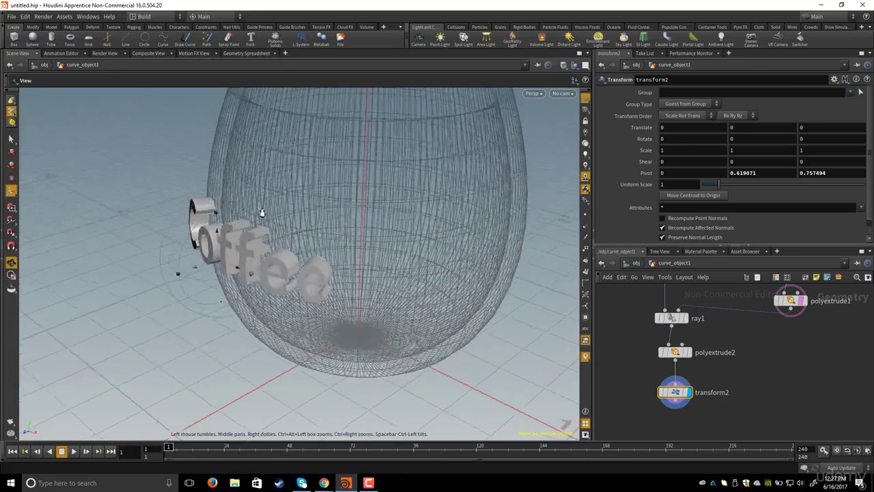
{"action": "right_click_drag", "start_coordinate": [261, 212], "coordinate": [269, 235], "text": "alt"}
{"action": "middle_click_drag", "start_coordinate": [269, 235], "coordinate": [317, 229], "text": "alt"}
{"action": "left_click", "coordinate": [10, 193]}
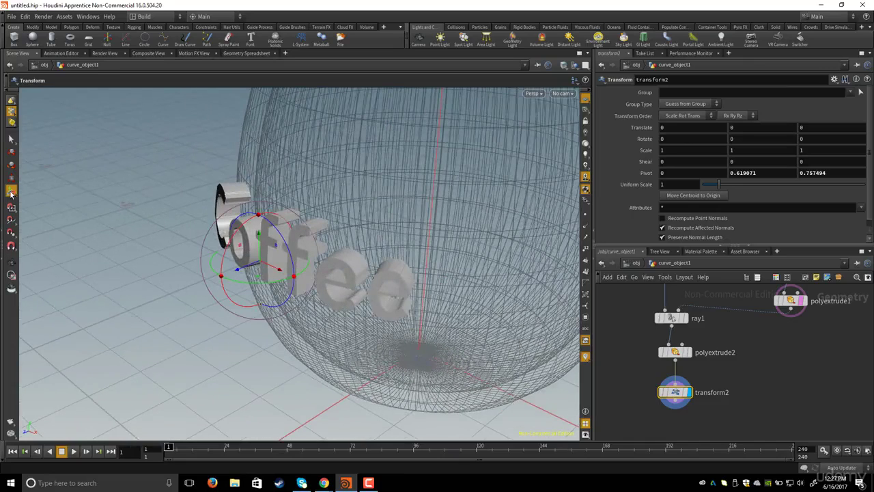
{"action": "left_click_drag", "start_coordinate": [239, 271], "coordinate": [294, 195]}
{"action": "key", "text": "Return"}
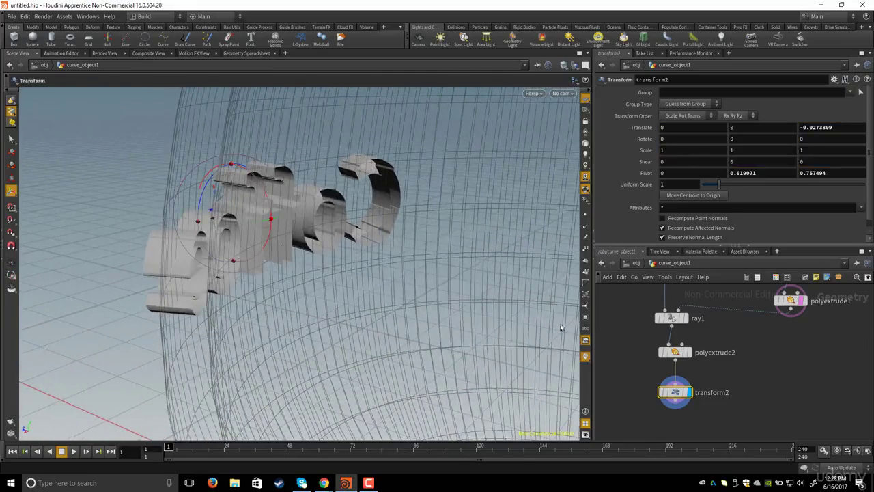
Step: Enable Output Back on polyextrude2 to close the rear of the extruded letters
{"action": "middle_click_drag", "start_coordinate": [640, 346], "coordinate": [646, 372]}
{"action": "left_click_drag", "start_coordinate": [648, 368], "coordinate": [710, 393]}
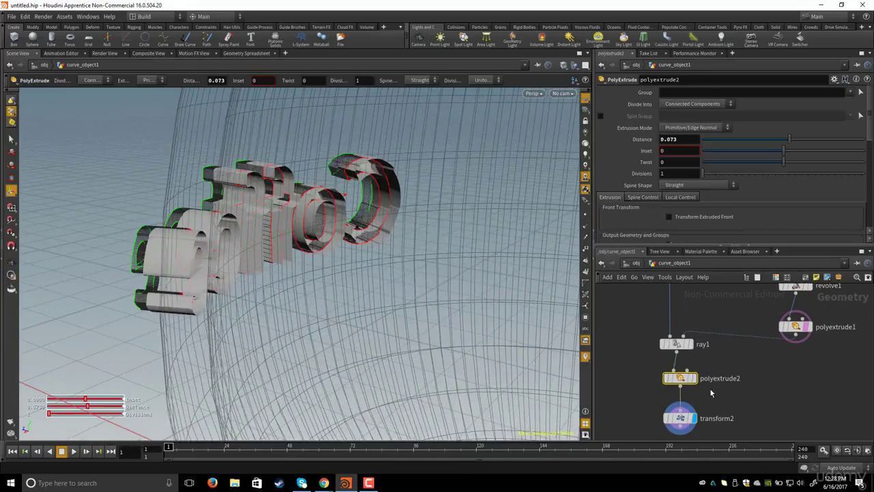
{"action": "scroll", "coordinate": [629, 189], "scroll_direction": "down", "scroll_amount": 3}
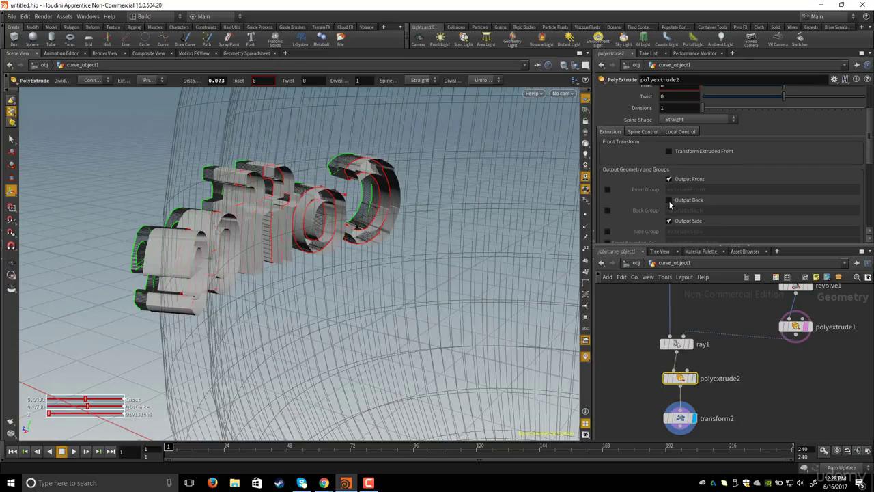
{"action": "left_click", "coordinate": [669, 200]}
{"action": "left_click_drag", "start_coordinate": [301, 206], "coordinate": [437, 212], "text": "alt"}
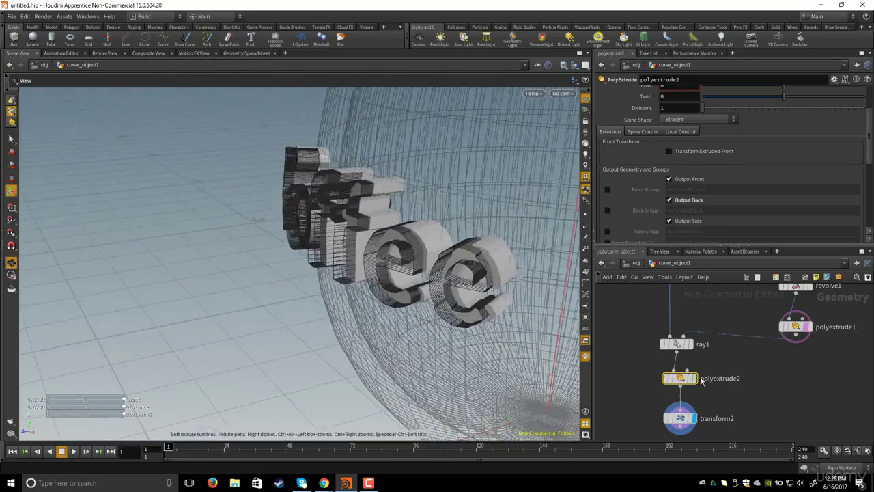
Step: Add a Boolean node below the transform2 and polyextrude1 branches
{"action": "left_click", "coordinate": [773, 396]}
{"action": "scroll", "coordinate": [774, 396], "scroll_direction": "down", "scroll_amount": 2}
{"action": "middle_click_drag", "start_coordinate": [773, 396], "coordinate": [741, 371]}
{"action": "scroll", "coordinate": [743, 372], "scroll_direction": "down", "scroll_amount": 4}
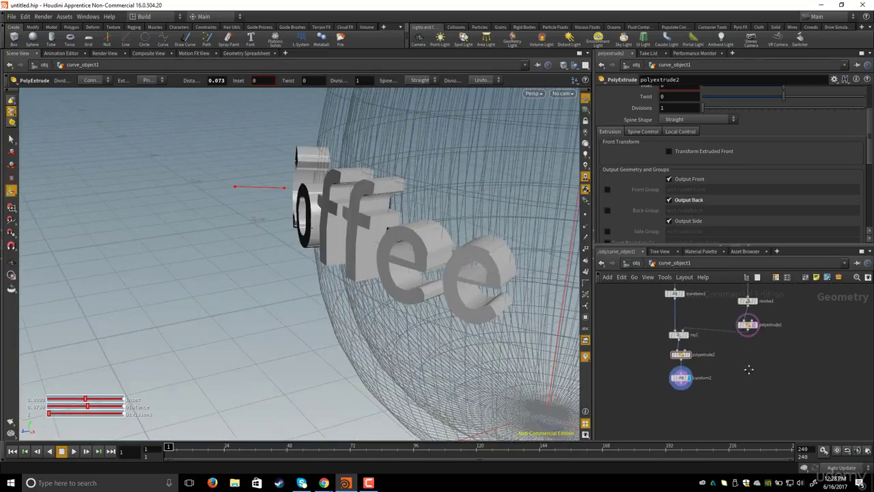
{"action": "key", "text": "space"}
{"action": "left_click_drag", "start_coordinate": [494, 248], "coordinate": [234, 246]}
{"action": "key", "text": "space"}
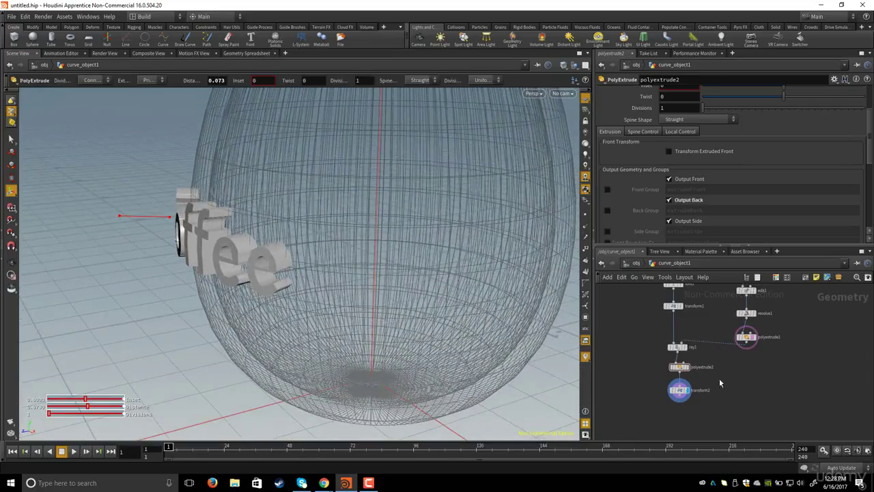
{"action": "middle_click_drag", "start_coordinate": [733, 379], "coordinate": [733, 371]}
{"action": "key", "text": "Tab"}
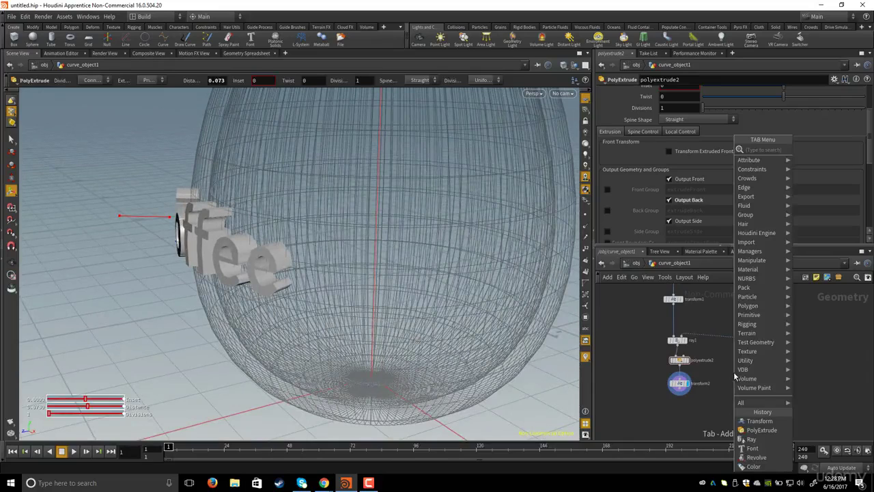
{"action": "type", "text": "boo"}
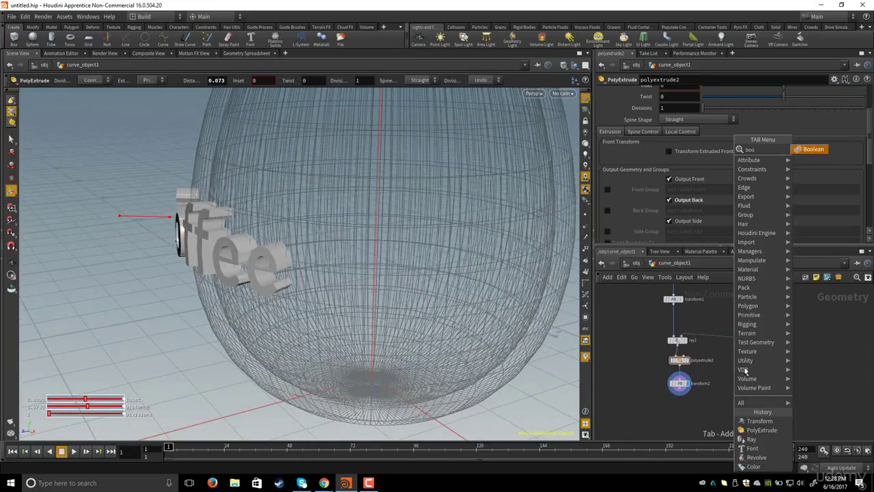
{"action": "left_click", "coordinate": [809, 150]}
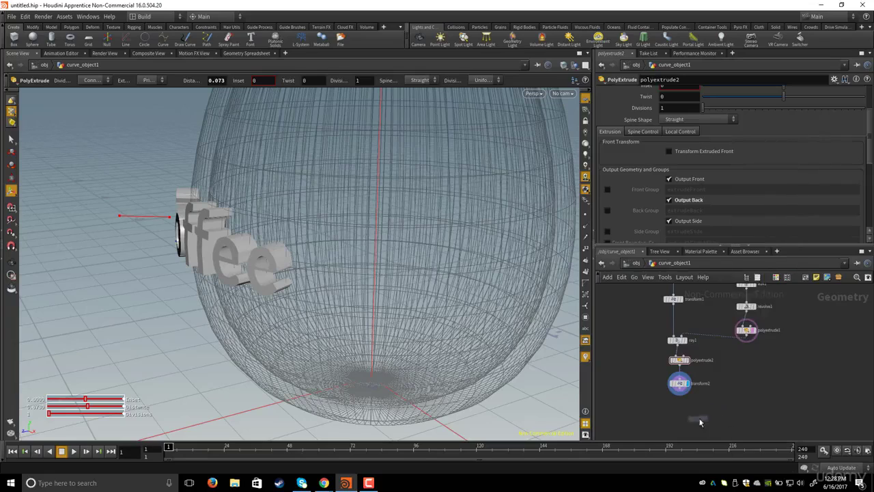
{"action": "left_click", "coordinate": [714, 406]}
Step: Connect transform2 to the Boolean node's first input and polyextrude1 to its second input
{"action": "scroll", "coordinate": [733, 376], "scroll_direction": "up", "scroll_amount": 3}
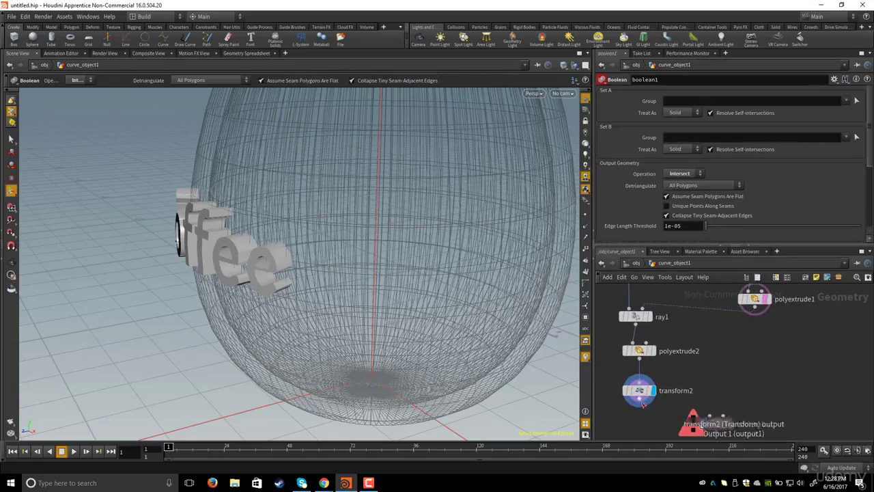
{"action": "left_click_drag", "start_coordinate": [642, 404], "coordinate": [713, 403]}
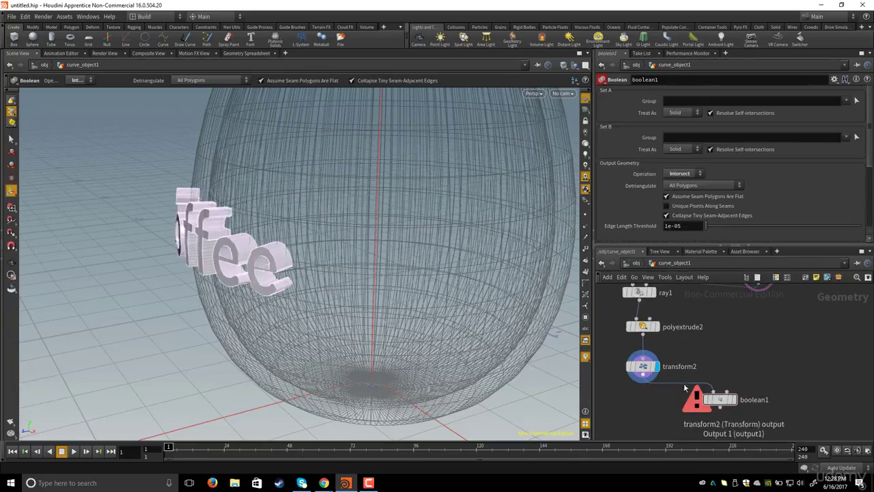
{"action": "left_click", "coordinate": [725, 394]}
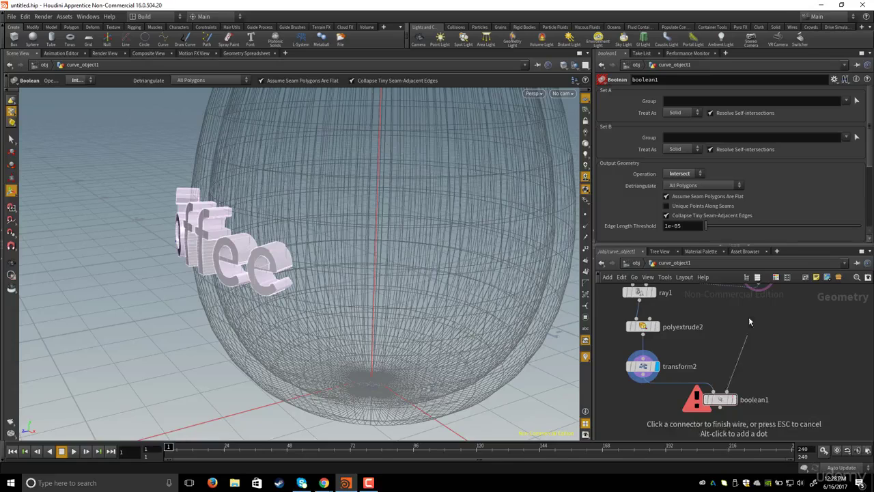
{"action": "left_click", "coordinate": [755, 307]}
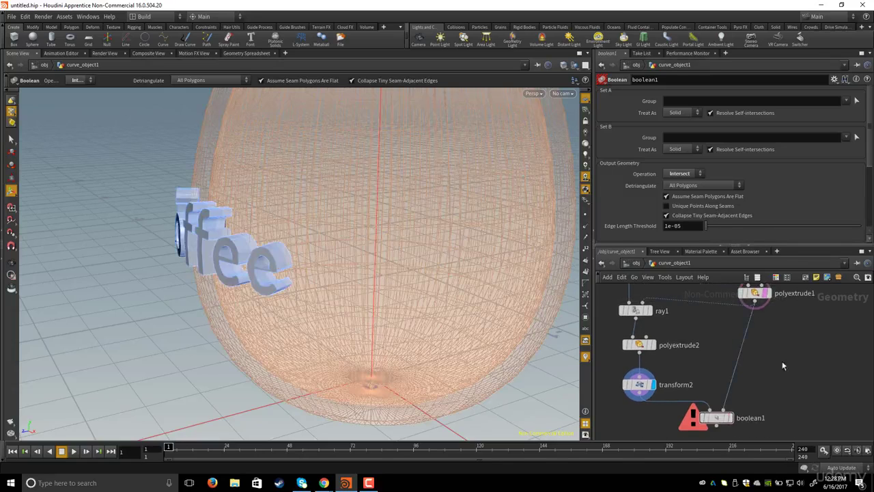
Step: Make the Boolean node the displayed and rendered node
{"action": "middle_click_drag", "start_coordinate": [782, 360], "coordinate": [782, 345]}
{"action": "left_click_drag", "start_coordinate": [780, 348], "coordinate": [733, 401]}
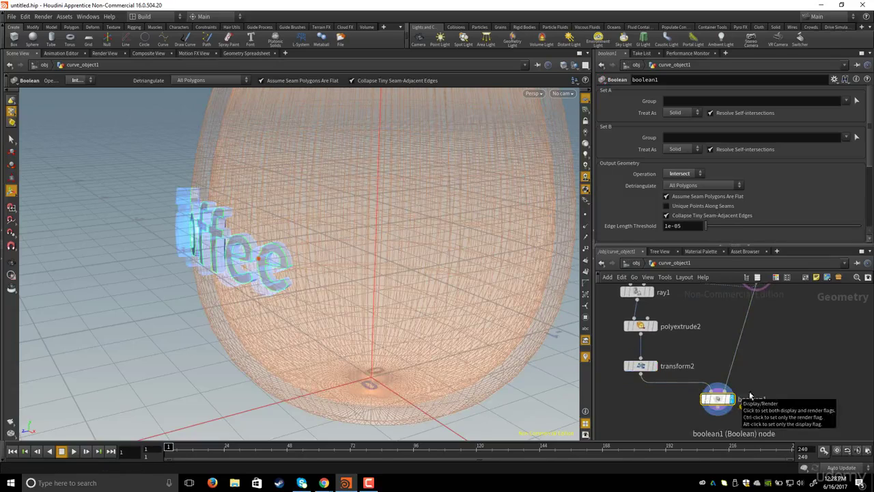
{"action": "middle_click_drag", "start_coordinate": [792, 326], "coordinate": [777, 339]}
{"action": "left_click_drag", "start_coordinate": [771, 365], "coordinate": [703, 428]}
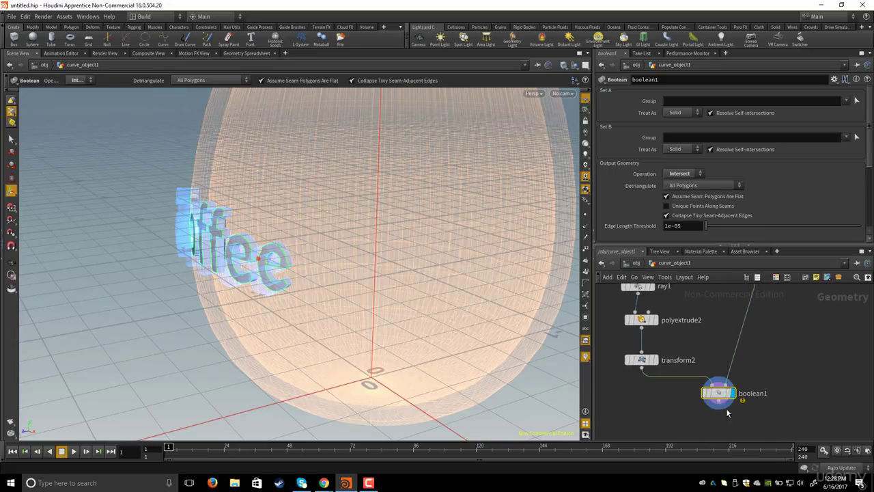
Step: Set the Boolean operation to Subtract with B - A so the text is cut out of the mug
{"action": "left_click", "coordinate": [676, 175]}
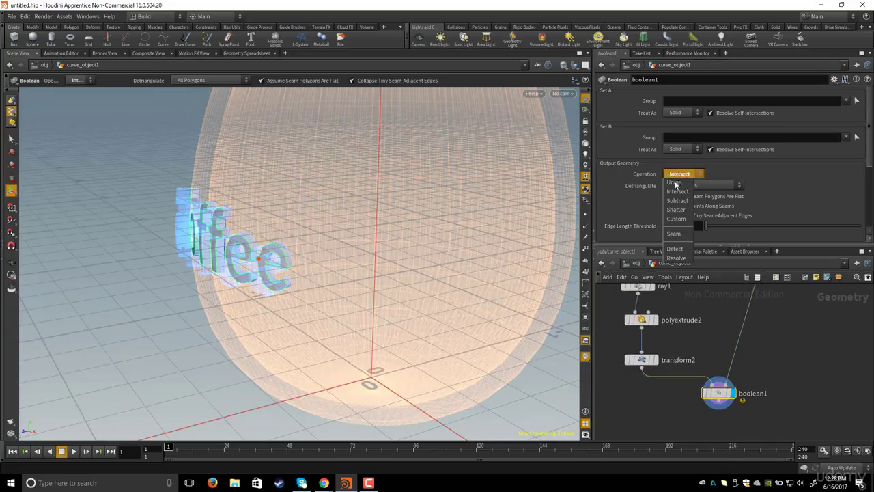
{"action": "left_click", "coordinate": [677, 200]}
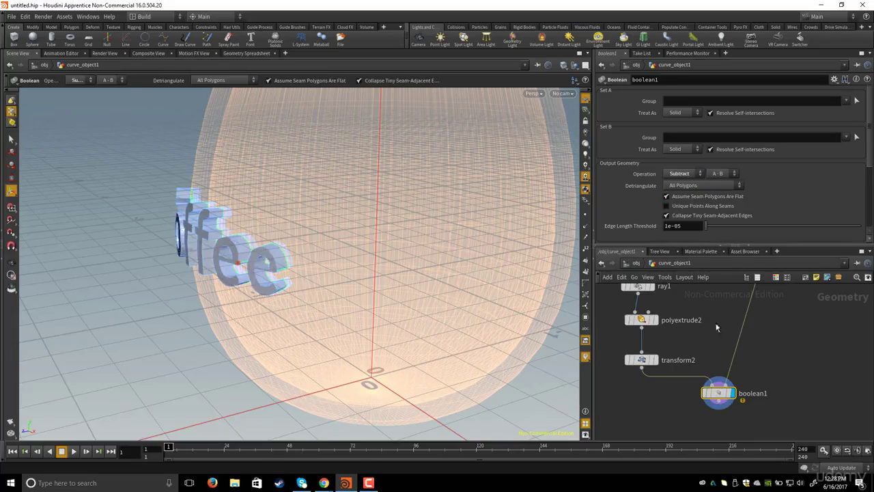
{"action": "left_click", "coordinate": [723, 174]}
{"action": "left_click", "coordinate": [716, 185]}
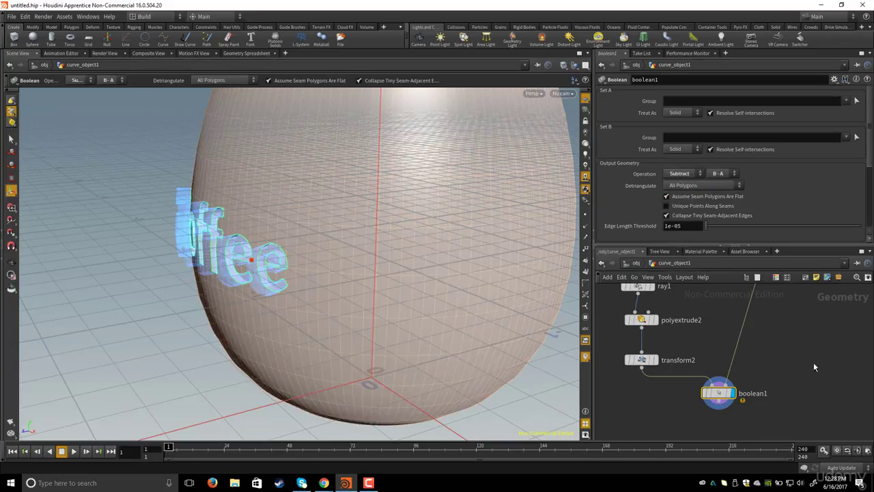
Step: Switch to the Select tool, return to the object level, and examine the engraved text on the mug
{"action": "left_click", "coordinate": [10, 139]}
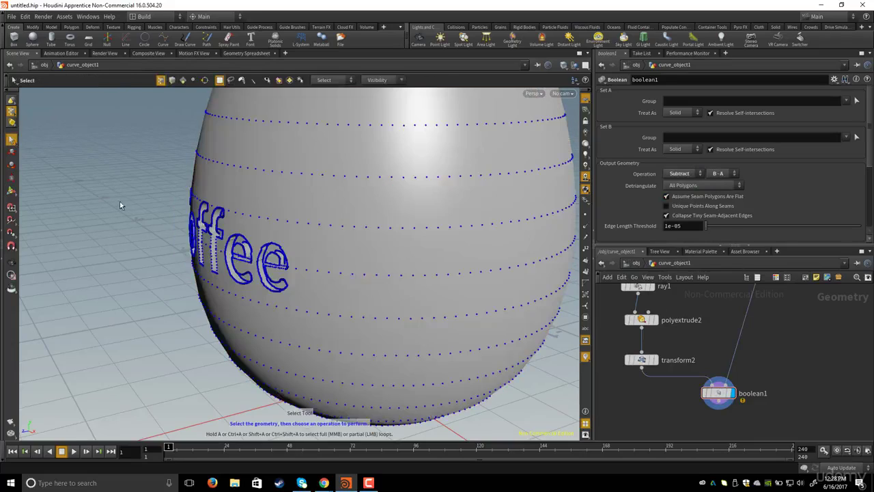
{"action": "right_click_drag", "start_coordinate": [417, 228], "coordinate": [273, 226], "text": "alt"}
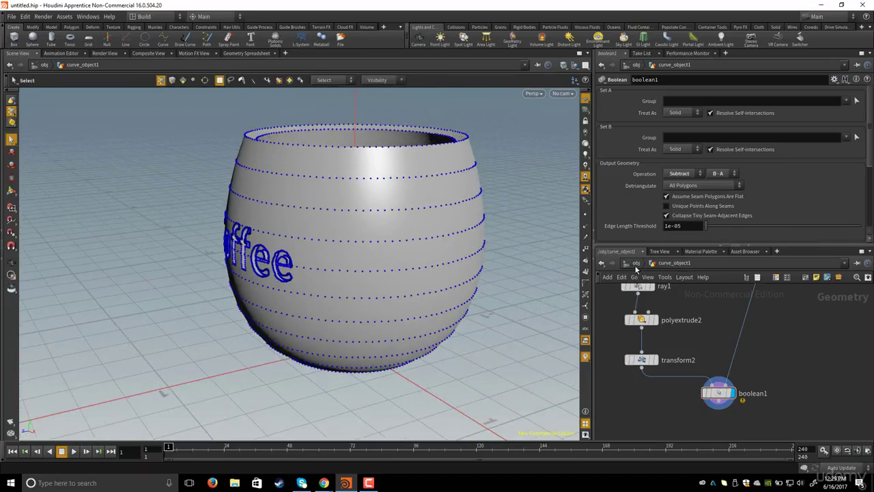
{"action": "left_click", "coordinate": [636, 265]}
{"action": "left_click_drag", "start_coordinate": [330, 230], "coordinate": [312, 289], "text": "alt"}
{"action": "left_click", "coordinate": [717, 413]}
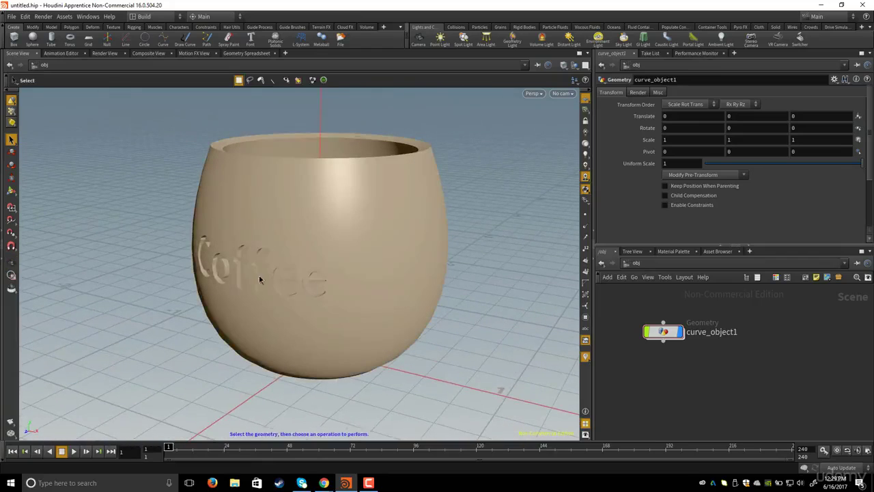
Step: Enter the curve_object1 network, select the font1 node, and compare its source text with the engraving on the mug
{"action": "double_click", "coordinate": [653, 333]}
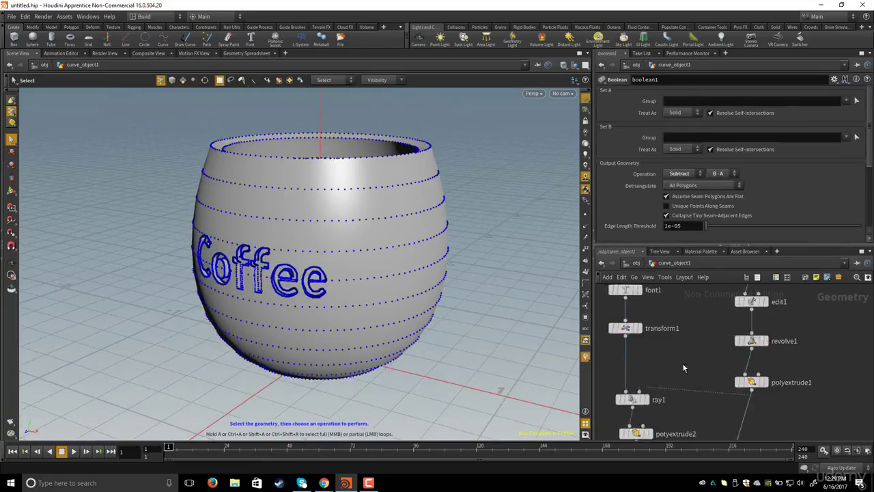
{"action": "left_click", "coordinate": [642, 349]}
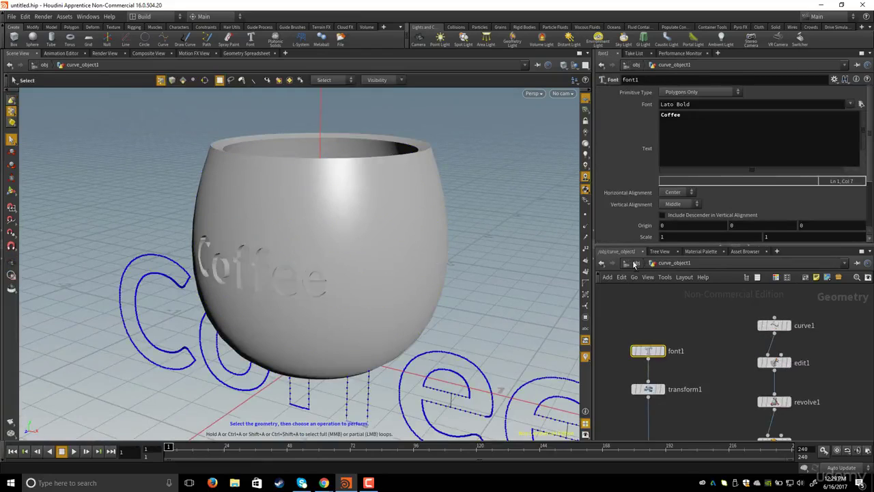
{"action": "key", "text": "space"}
{"action": "left_click_drag", "start_coordinate": [302, 246], "coordinate": [343, 240]}
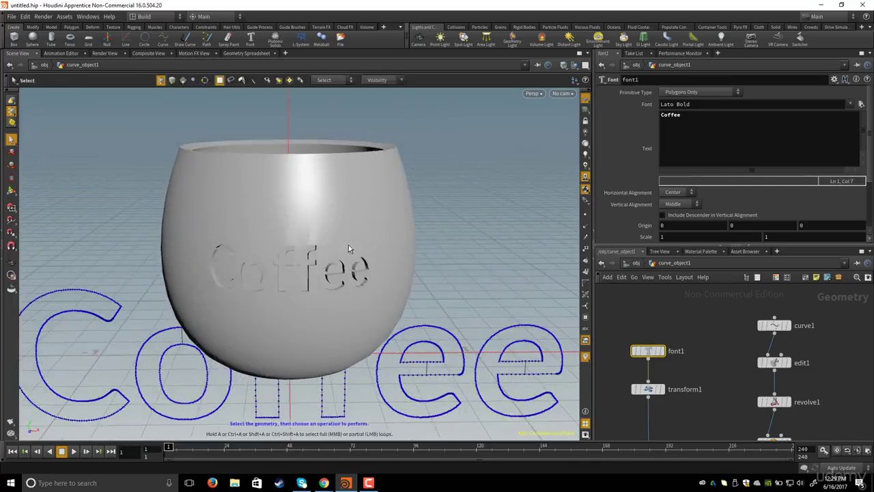
{"action": "right_click_drag", "start_coordinate": [325, 240], "coordinate": [312, 241]}
{"action": "left_click_drag", "start_coordinate": [312, 240], "coordinate": [268, 251]}
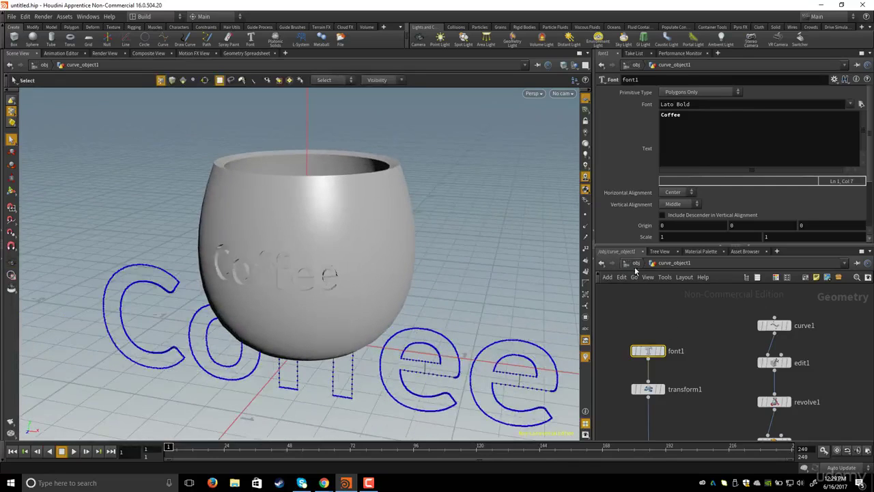
Step: Return to the object level and examine the whole engraved mug from several angles
{"action": "left_click", "coordinate": [635, 262]}
{"action": "key", "text": "space"}
{"action": "left_click_drag", "start_coordinate": [357, 267], "coordinate": [342, 239]}
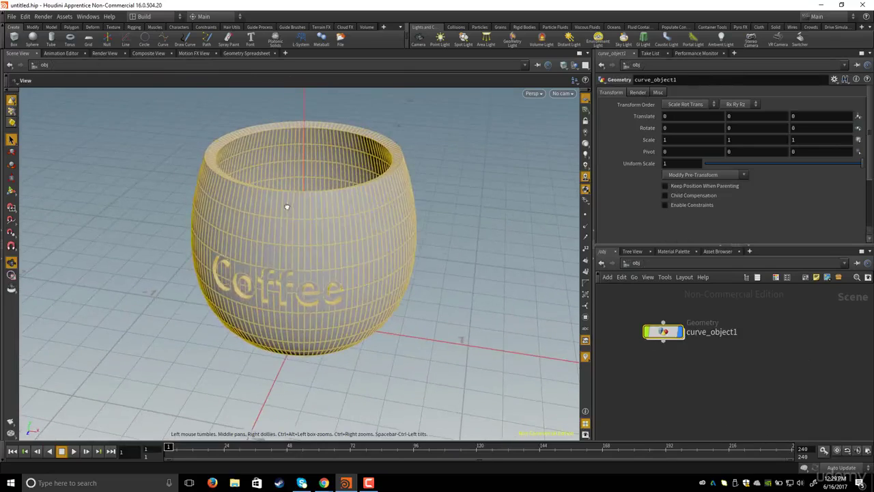
{"action": "left_click_drag", "start_coordinate": [287, 206], "coordinate": [325, 224]}
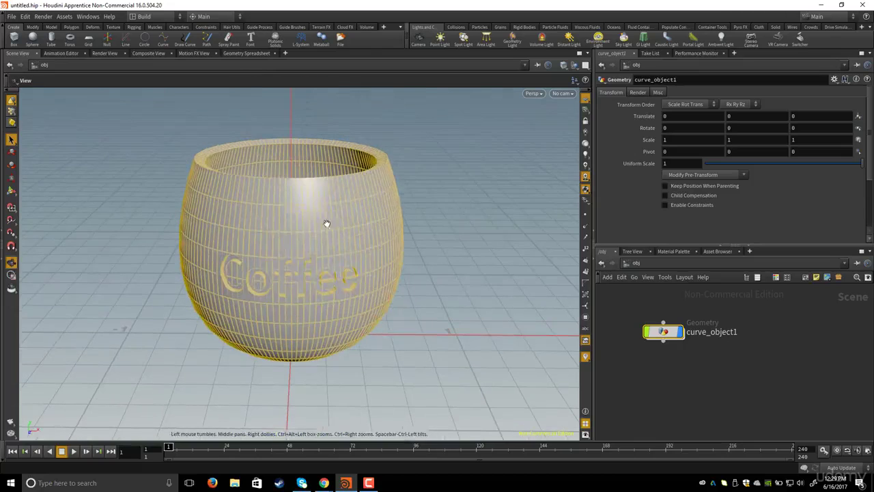
{"action": "key", "text": "s"}
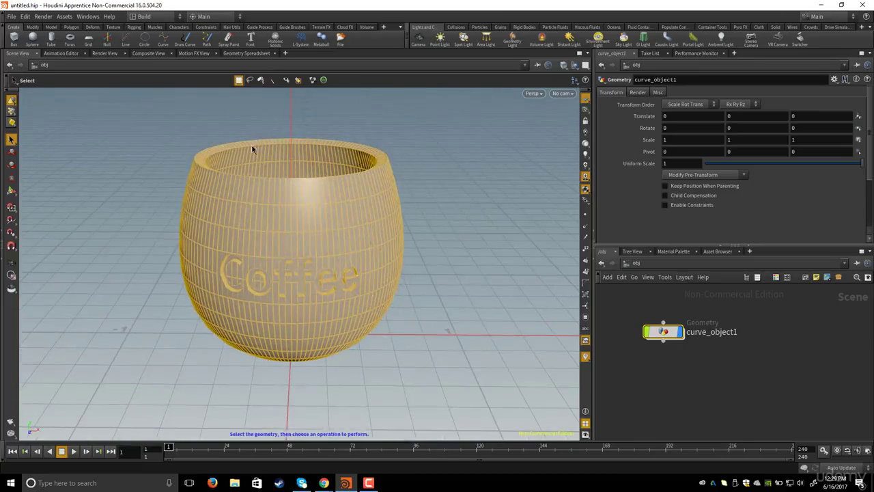
{"action": "left_click_drag", "start_coordinate": [342, 177], "coordinate": [321, 189], "text": "alt"}
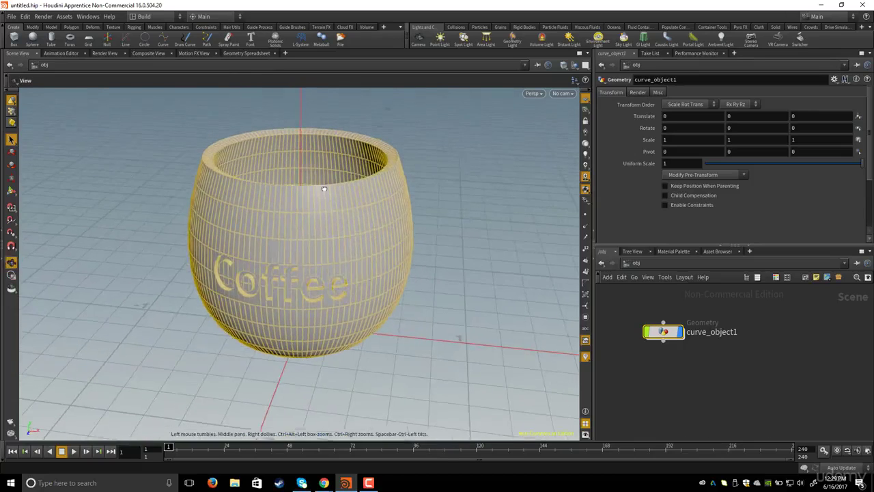
Step: Reopen the curve_object1 network and review the node chain from the font and curve branches down to the Boolean
{"action": "double_click", "coordinate": [653, 331]}
{"action": "scroll", "coordinate": [701, 314], "scroll_direction": "down", "scroll_amount": 4}
{"action": "middle_click_drag", "start_coordinate": [703, 345], "coordinate": [714, 327]}
{"action": "scroll", "coordinate": [703, 324], "scroll_direction": "up", "scroll_amount": 2}
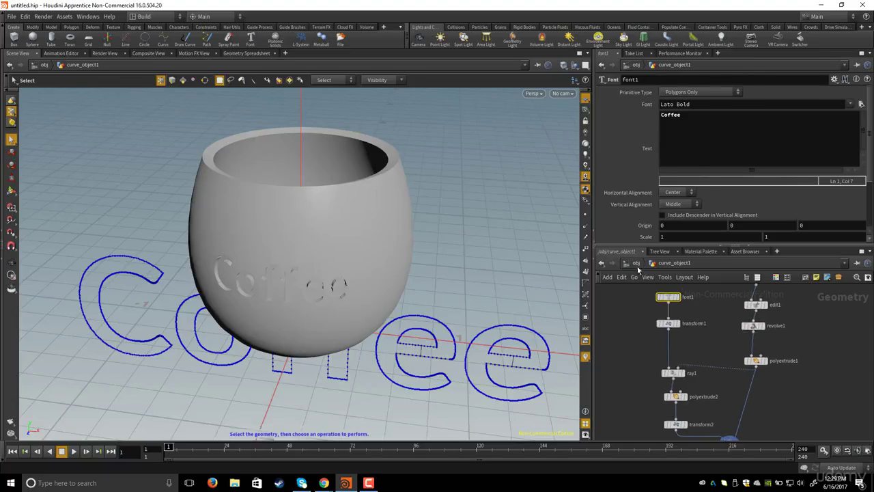
Step: Go back to the object level, deselect the mug object, and inspect the engraved "Coffee" text without the wireframe highlight
{"action": "left_click", "coordinate": [637, 264]}
{"action": "scroll", "coordinate": [329, 227], "scroll_direction": "down", "scroll_amount": 1}
{"action": "left_click_drag", "start_coordinate": [329, 227], "coordinate": [340, 228], "text": "alt"}
{"action": "left_click", "coordinate": [675, 390]}
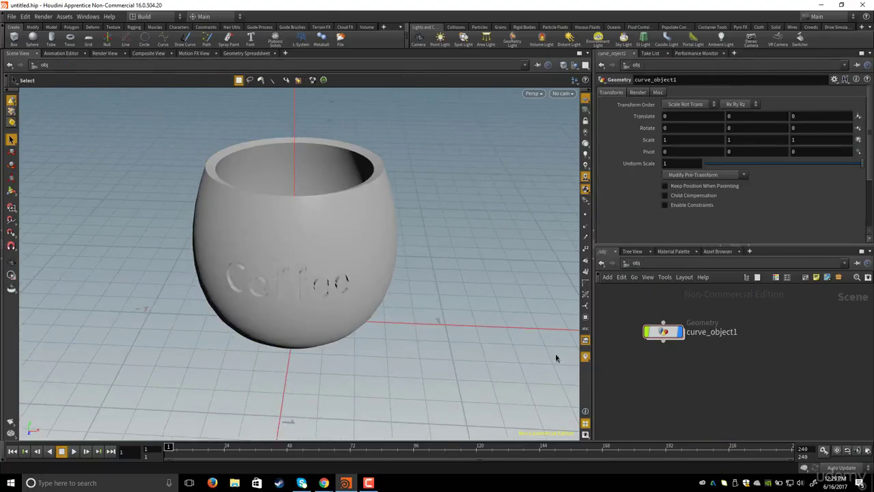
{"action": "left_click_drag", "start_coordinate": [366, 267], "coordinate": [355, 265], "text": "alt"}
{"action": "key", "text": "s"}
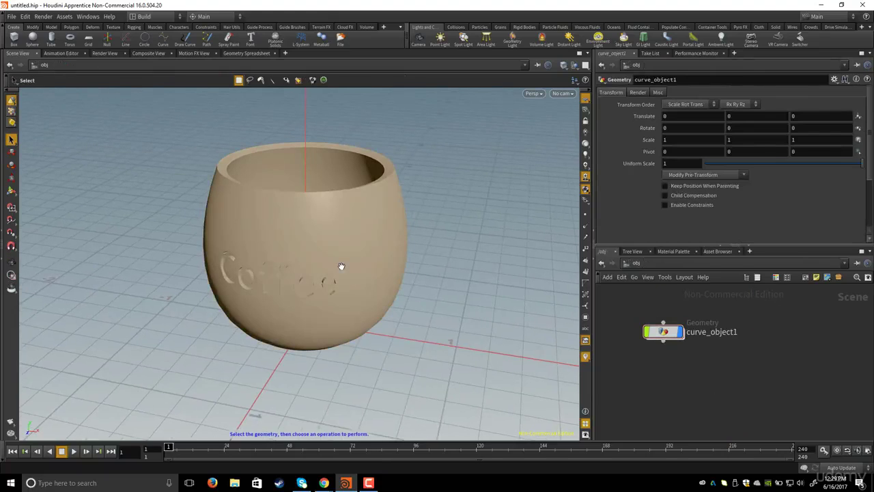